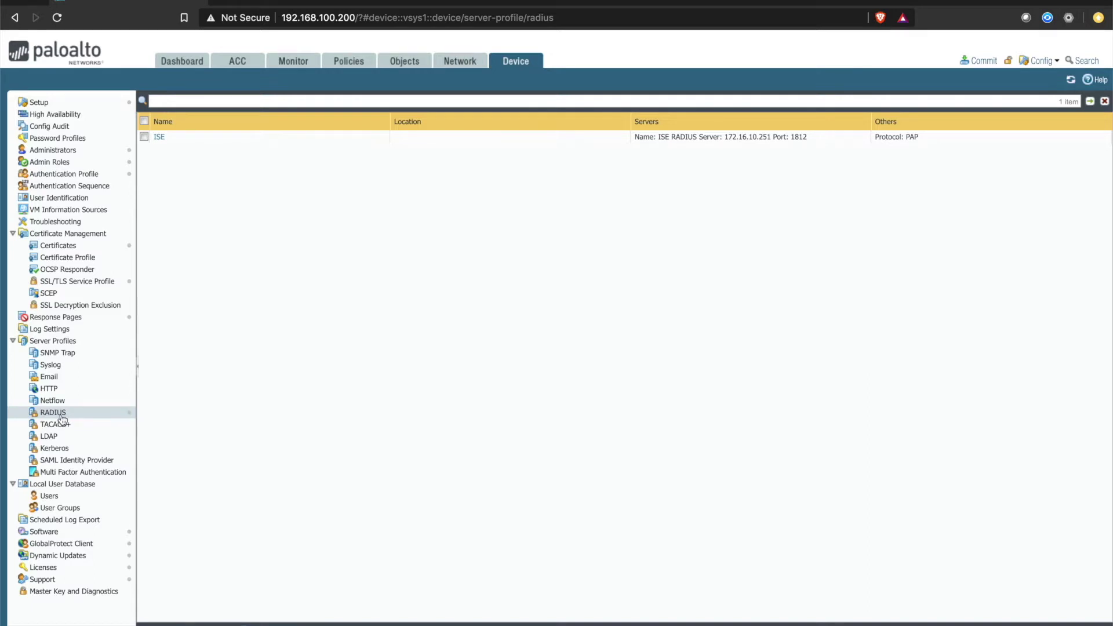
Step: Inspect the ISE RADIUS profile and AUTH_WITH_ISE authentication profile unchanged, then go to Network
click(158, 136)
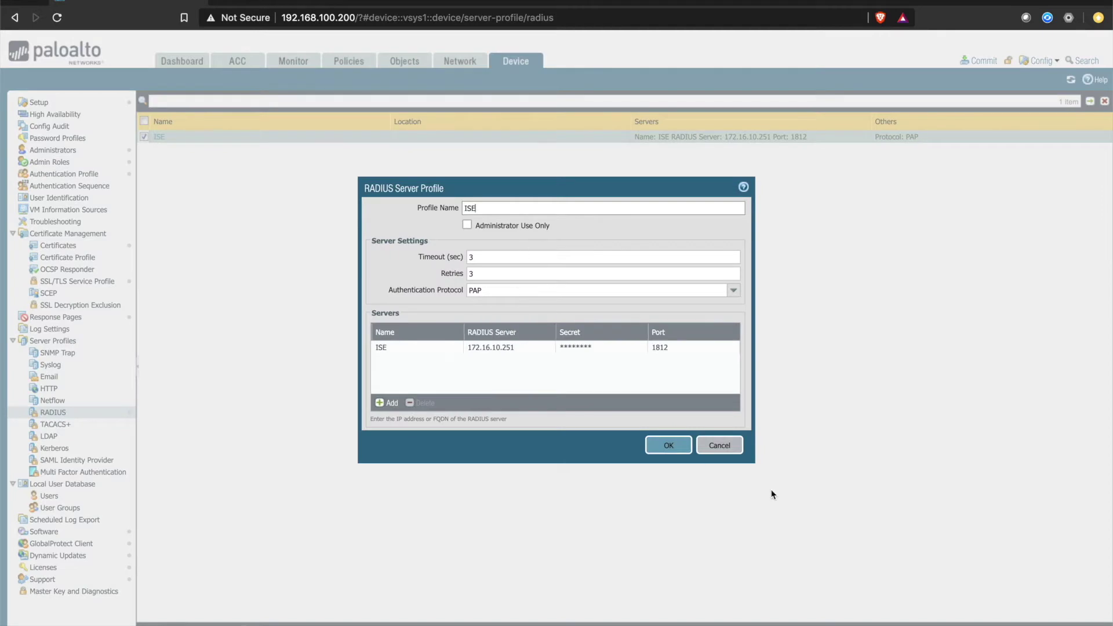
click(723, 448)
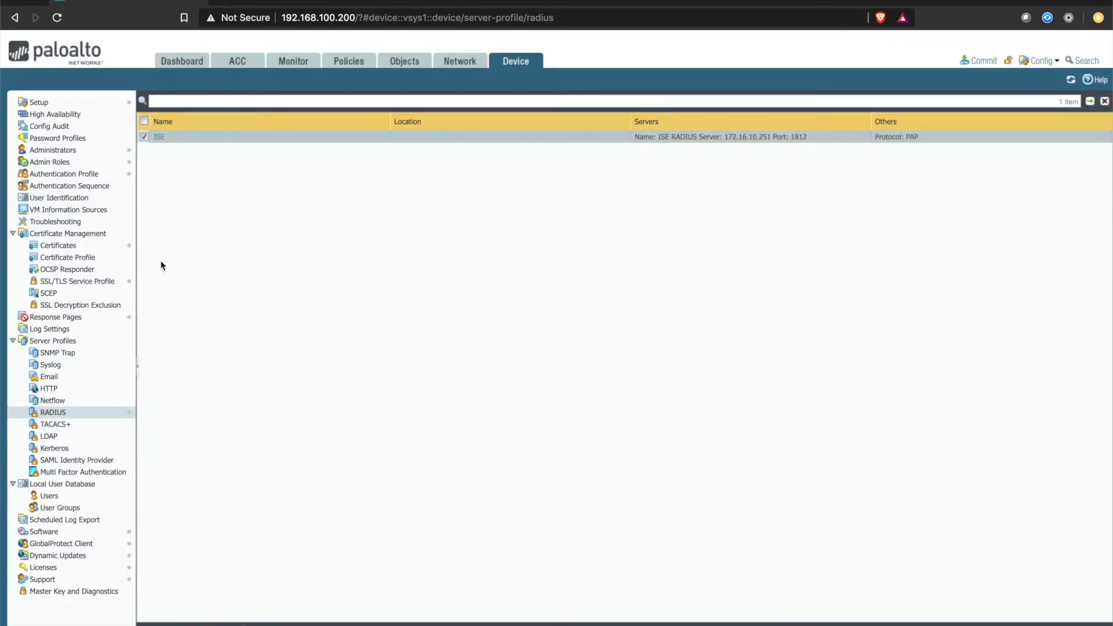
click(78, 174)
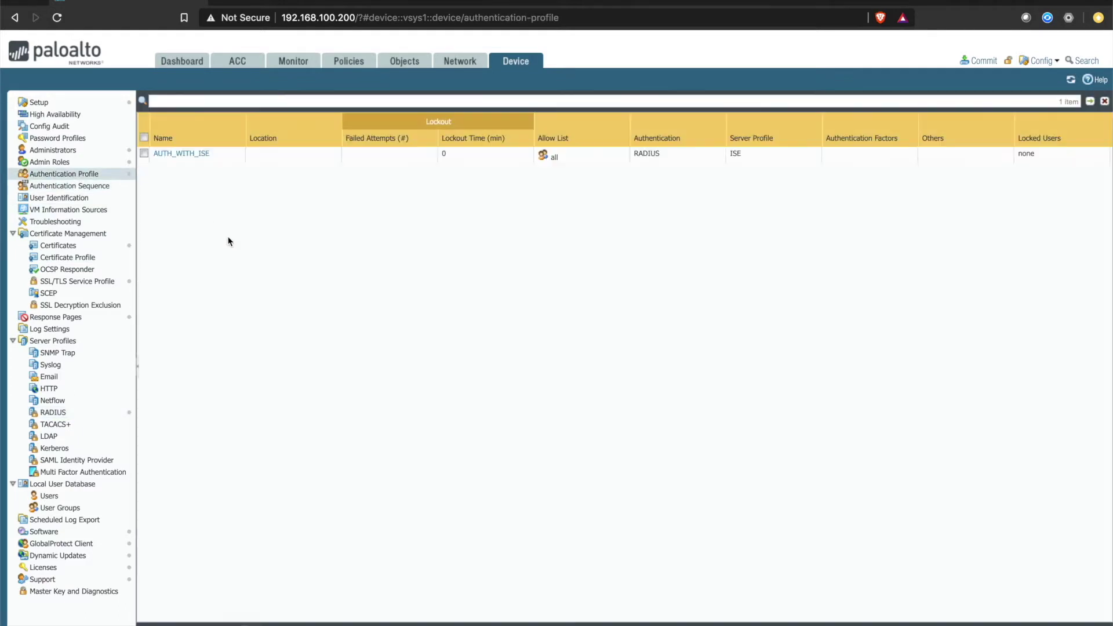
click(183, 154)
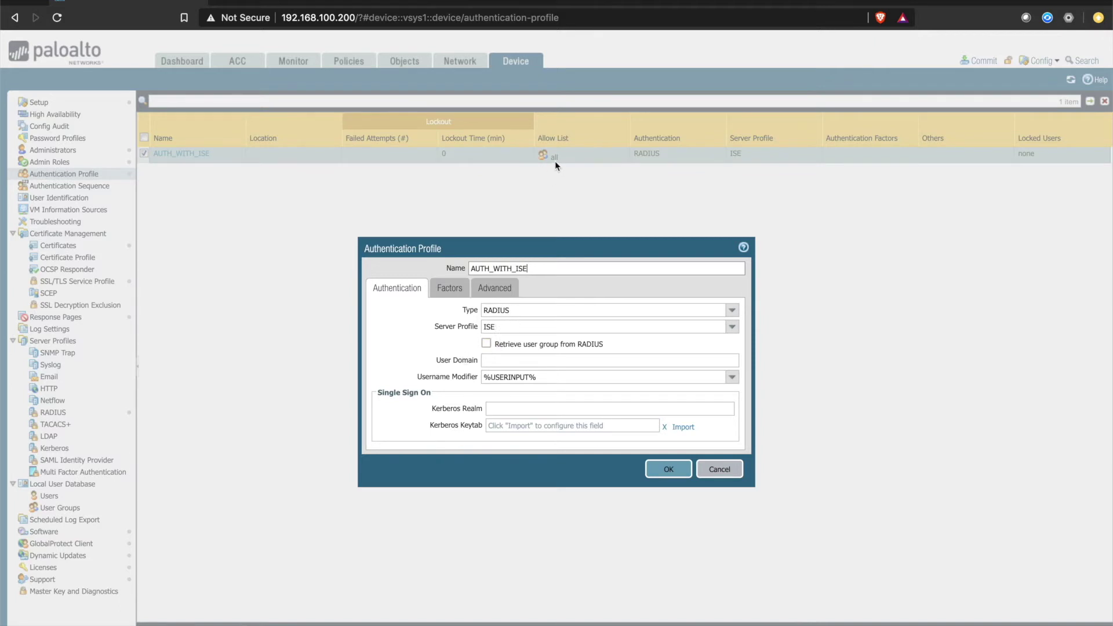
click(721, 469)
click(460, 61)
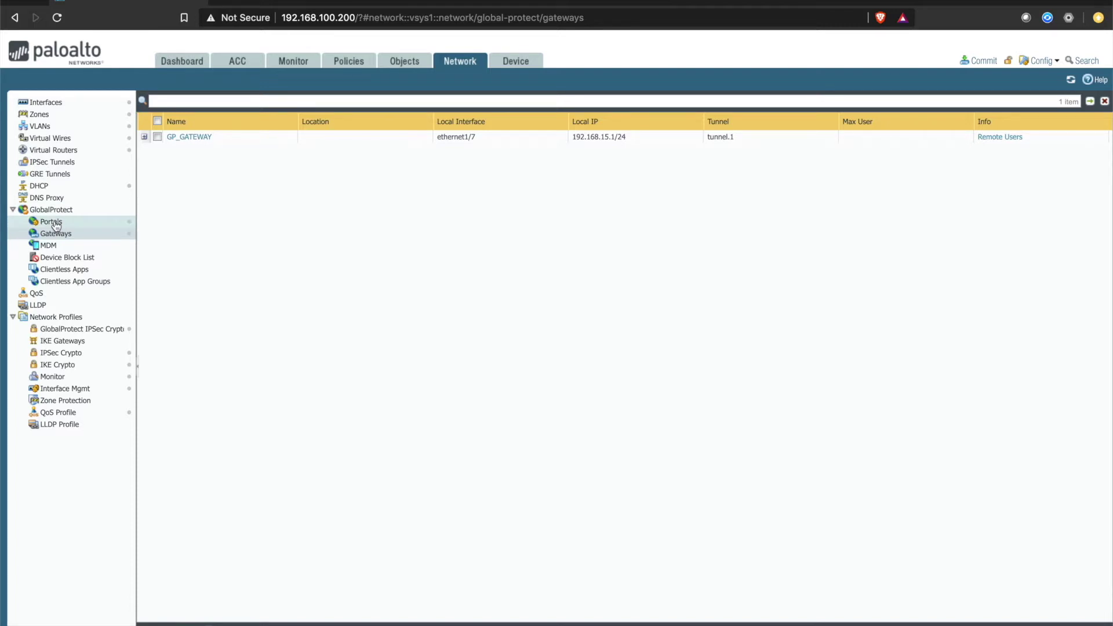
Step: Check GP_PORTAL's Agent and Authentication settings (SSL_TLS_PROFILE, AUTH_WITH_ISE) and close it unchanged
click(54, 223)
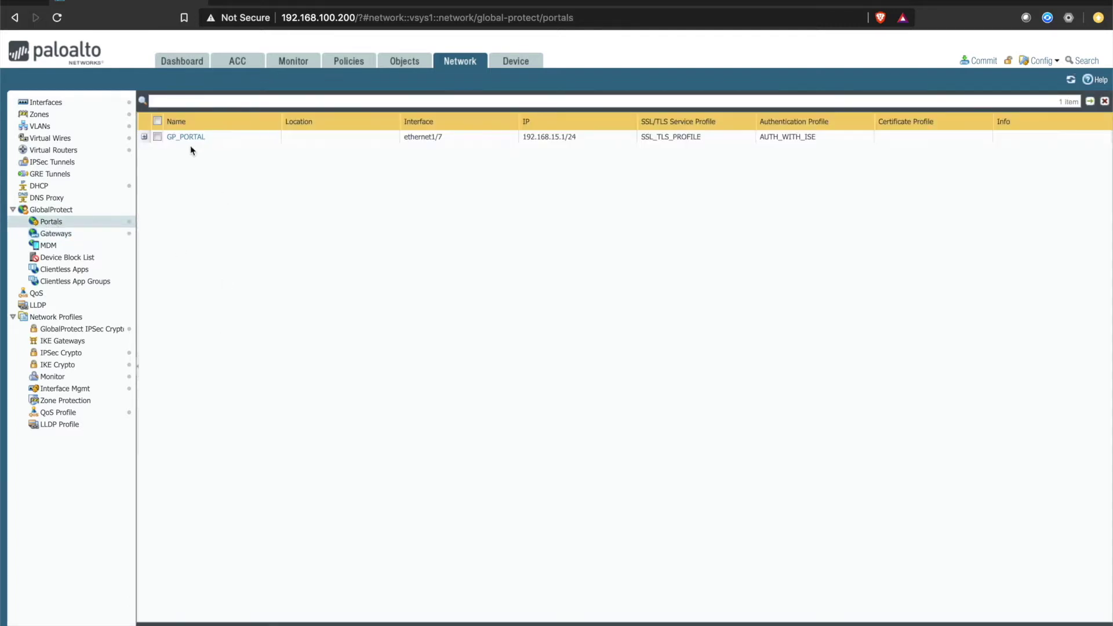
click(176, 138)
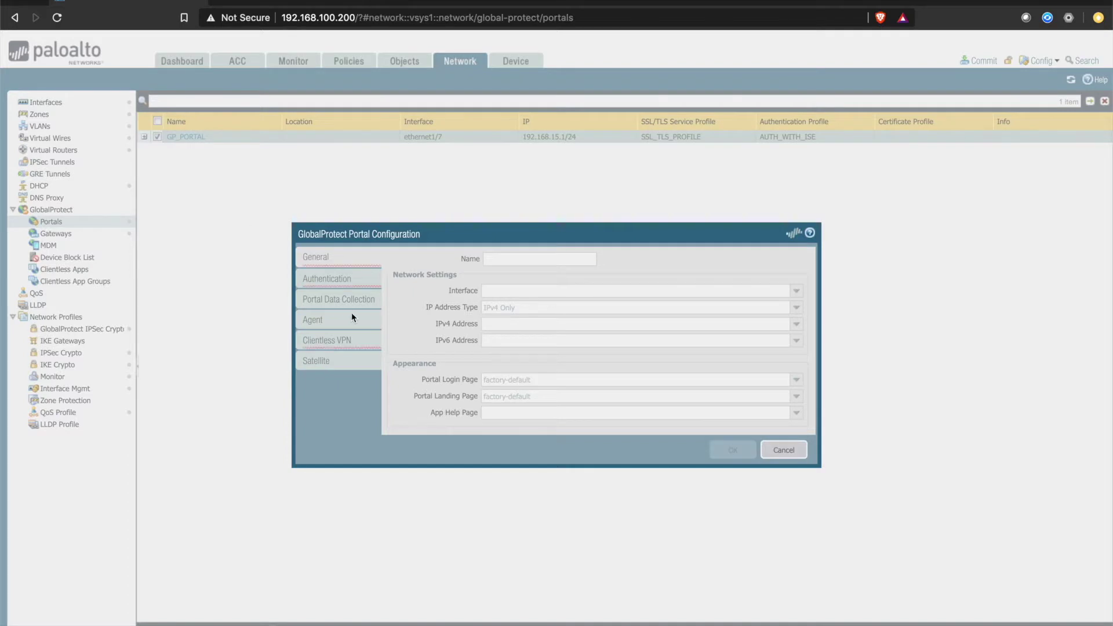
click(348, 318)
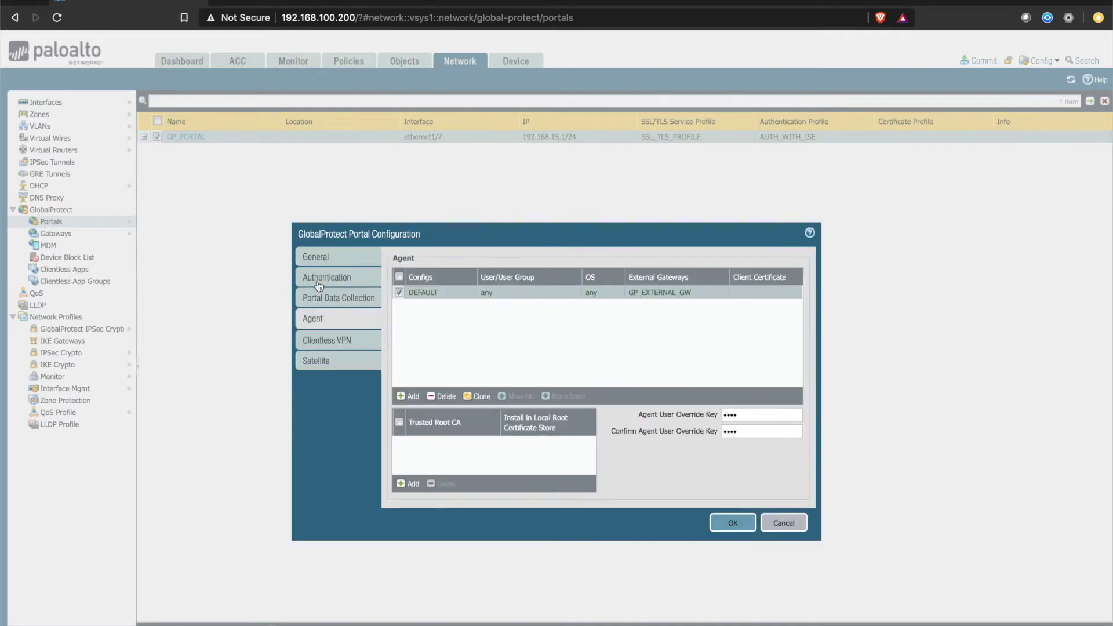
click(318, 280)
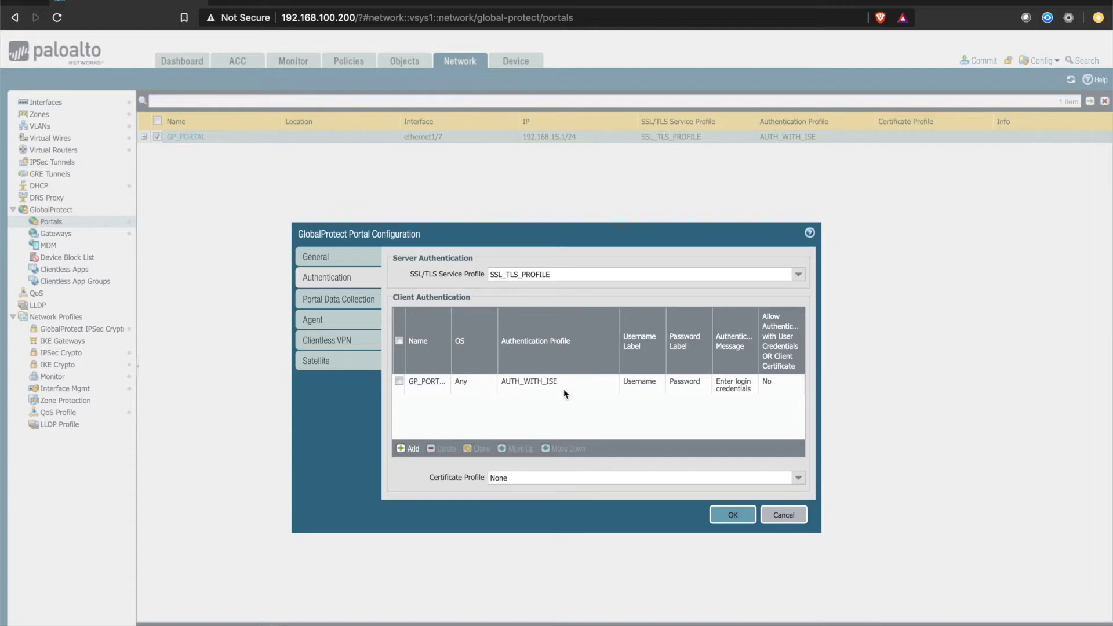
click(783, 515)
Step: Check GP_GATEWAY's AUTH_WITH_ISE authentication, tunnel.1 IPsec settings and 172.16.100.0/24 client pool
click(65, 238)
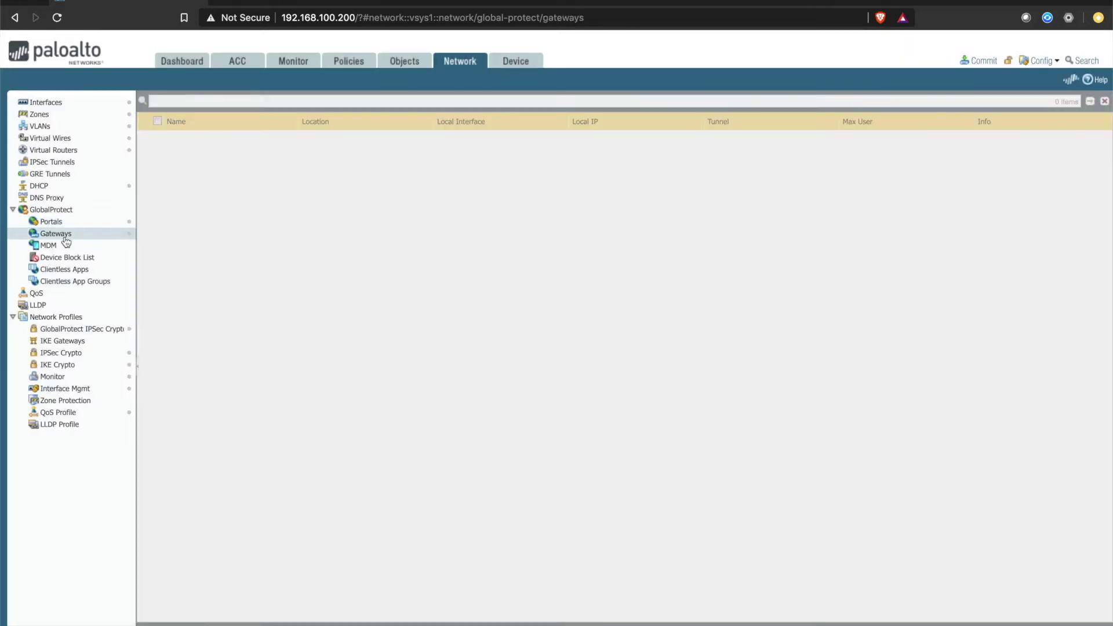
click(190, 138)
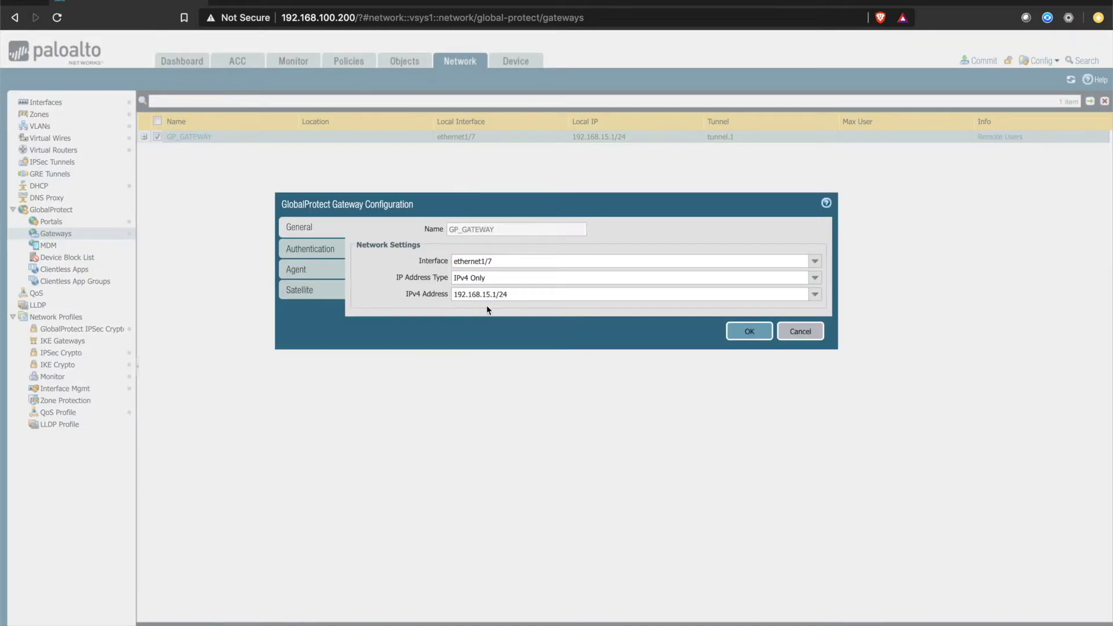
click(306, 249)
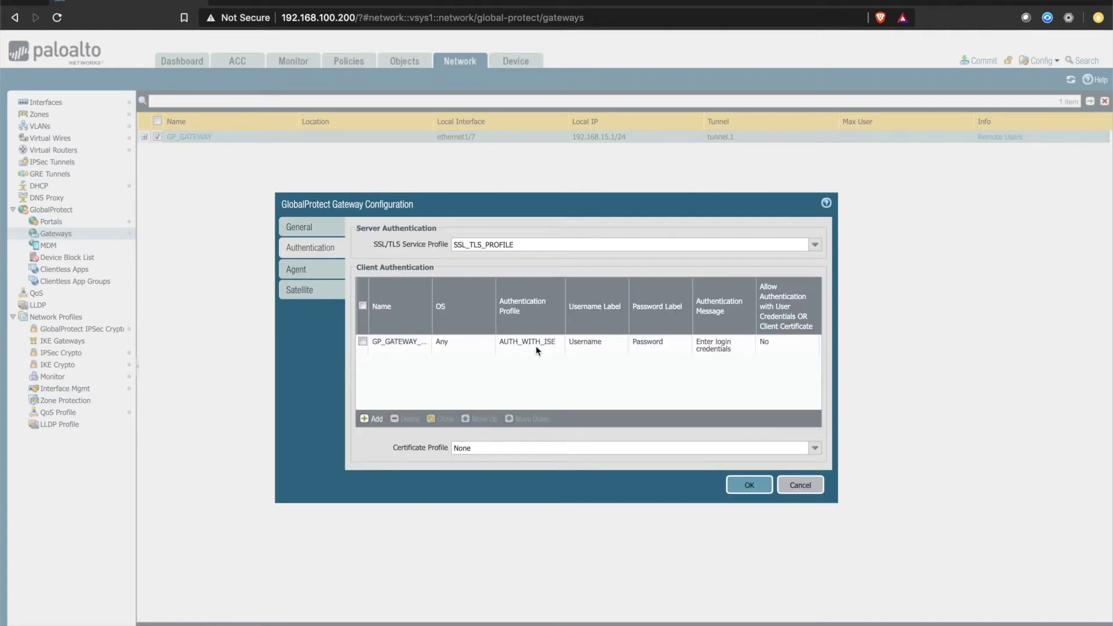
click(296, 270)
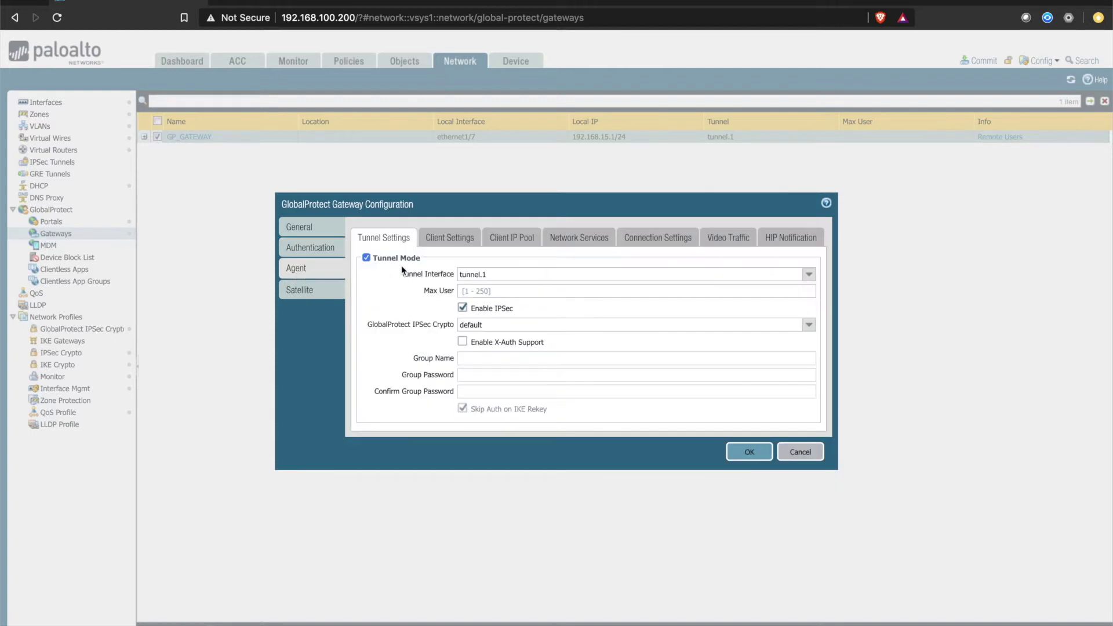
click(453, 239)
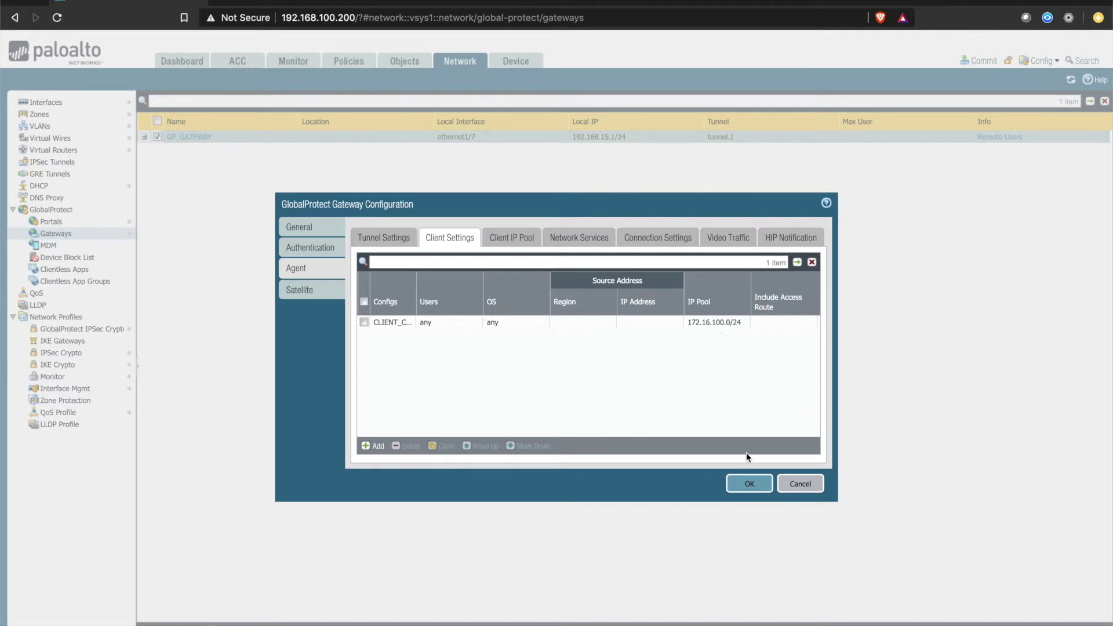
click(749, 485)
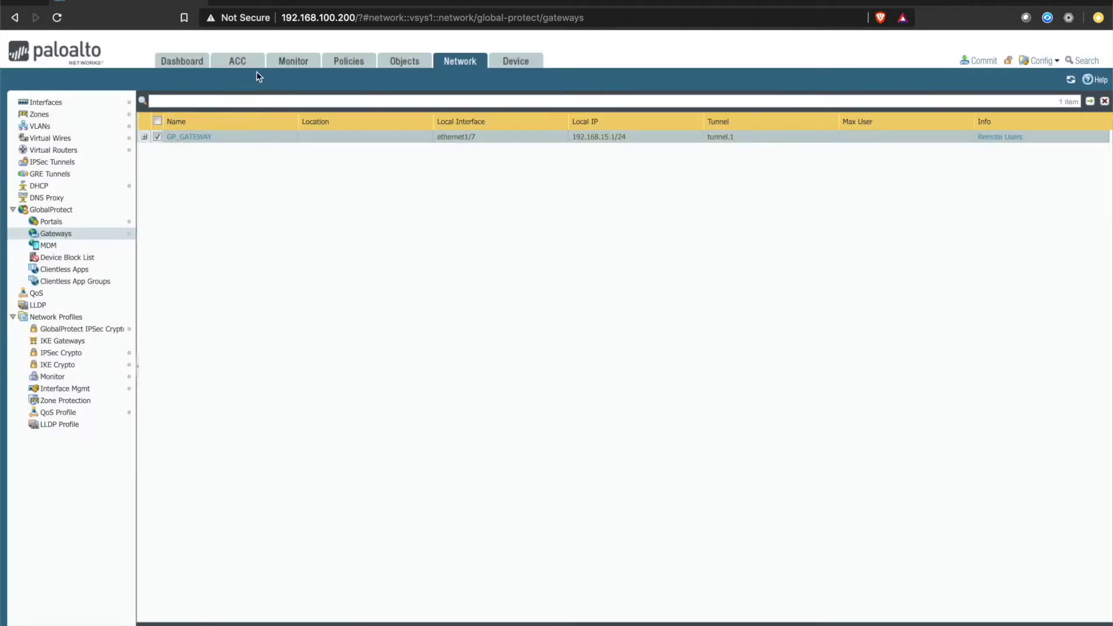
Step: Leave the PAN-OS Dashboard and switch to VMware Fusion's ESXi page with the ASAv console
click(184, 63)
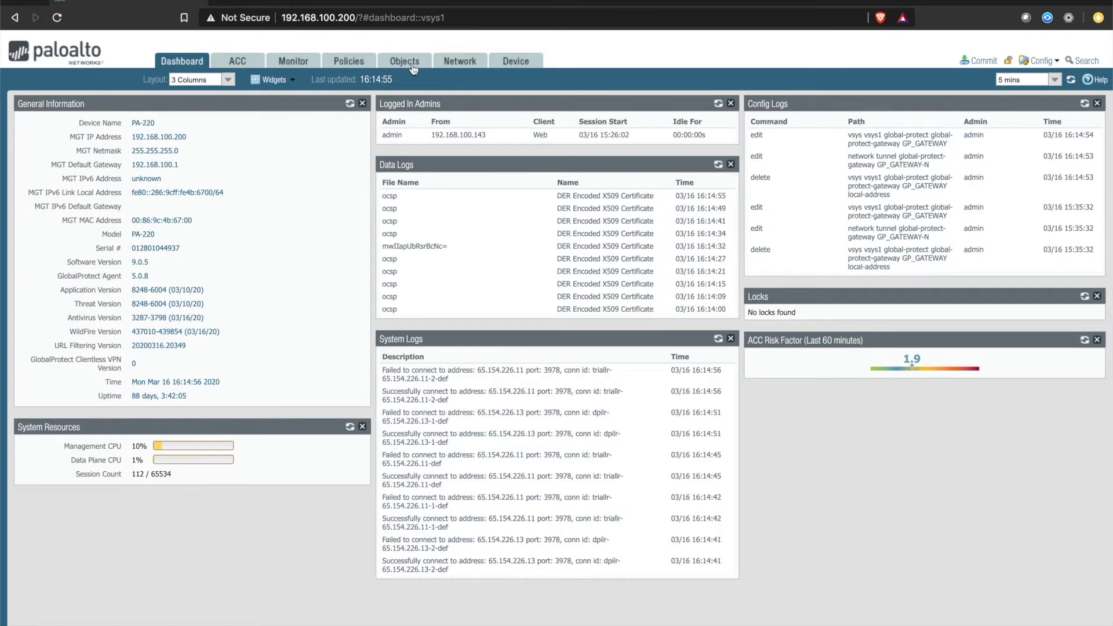
click(509, 63)
key(super+Tab)
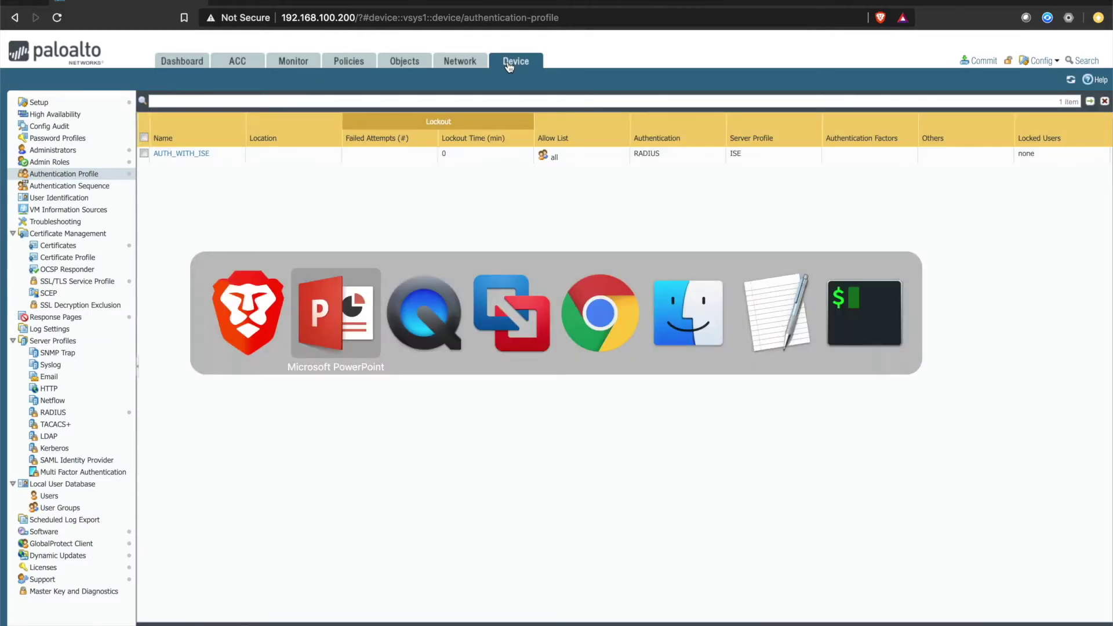
key(super+Tab)
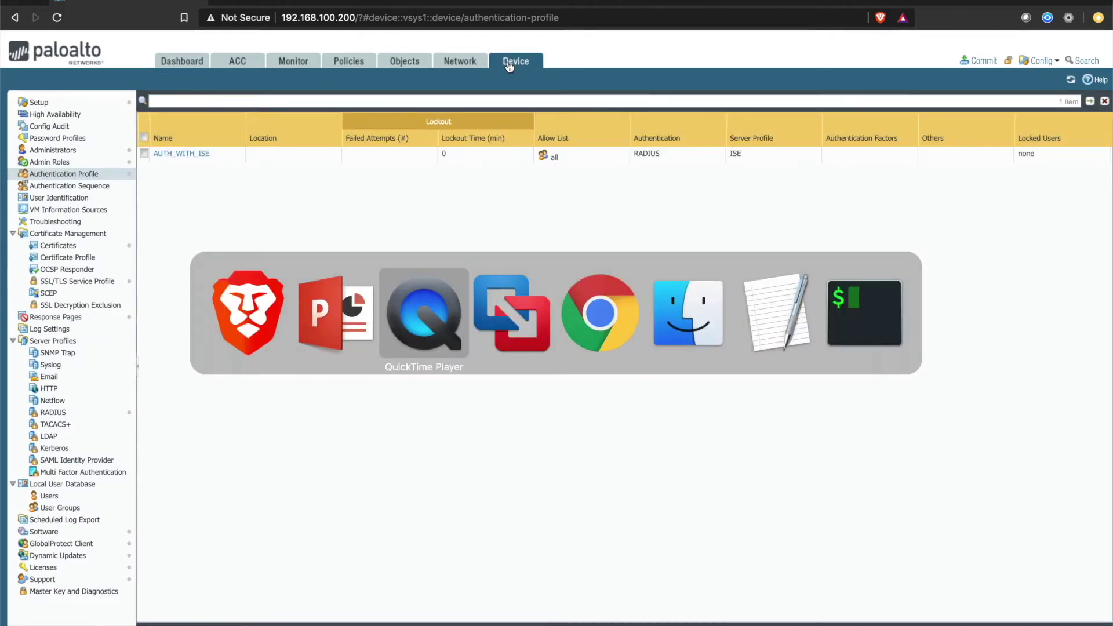
key(super+Tab)
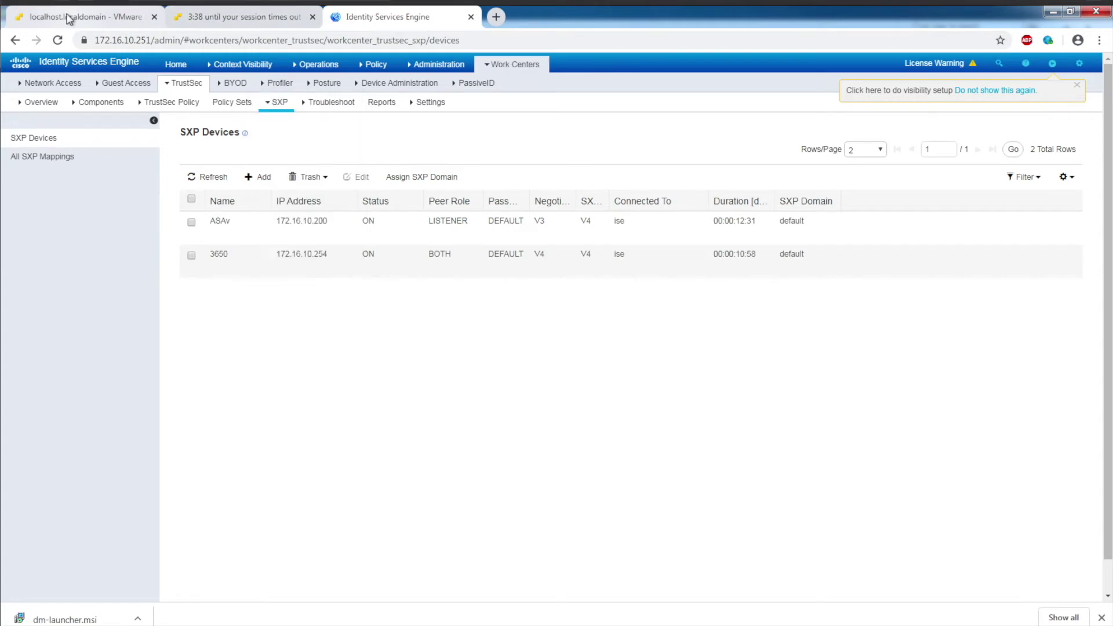
click(68, 19)
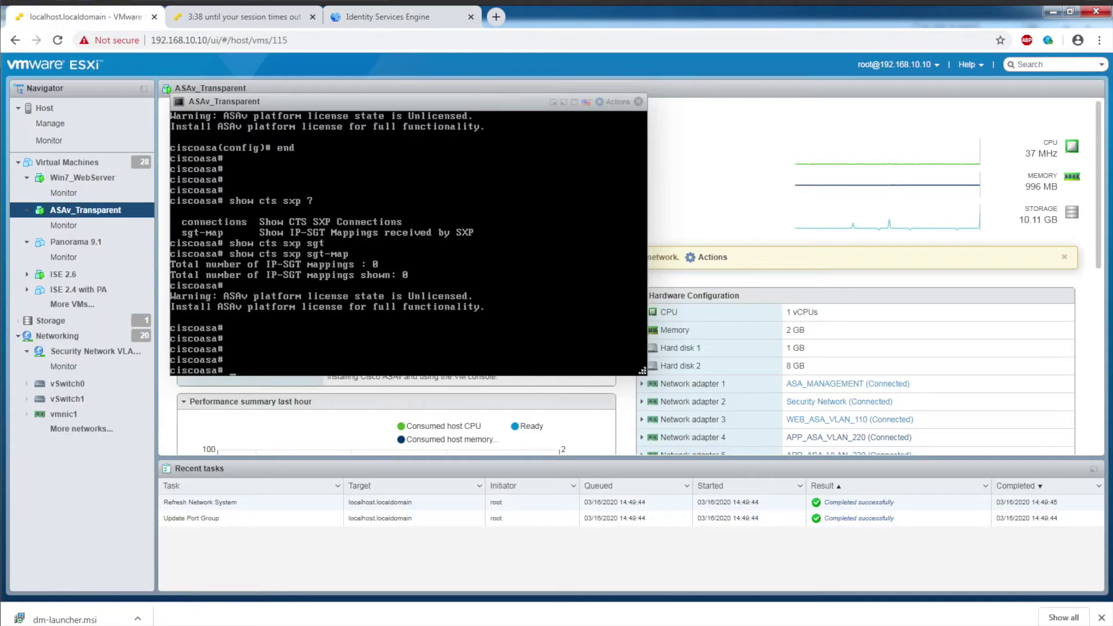
Step: Run 'show mode' and 'show firewall' on the ASAv console to confirm Transparent mode
key(Return)
key(Return)
key(Return)
key(Return)
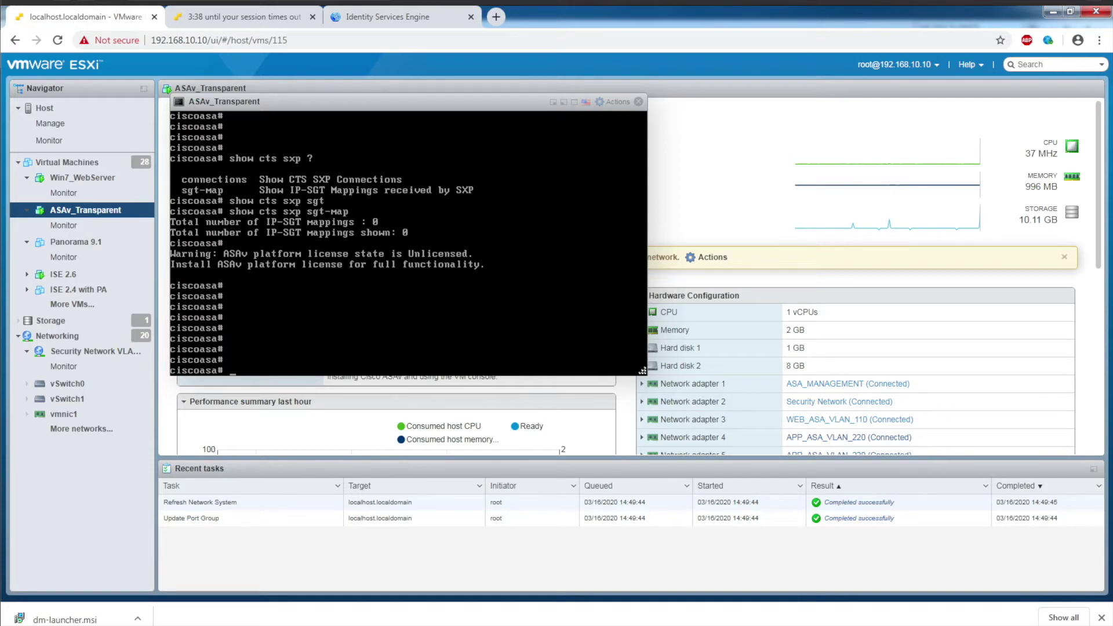
text(show modmode)
key(Return)
text(show firew)
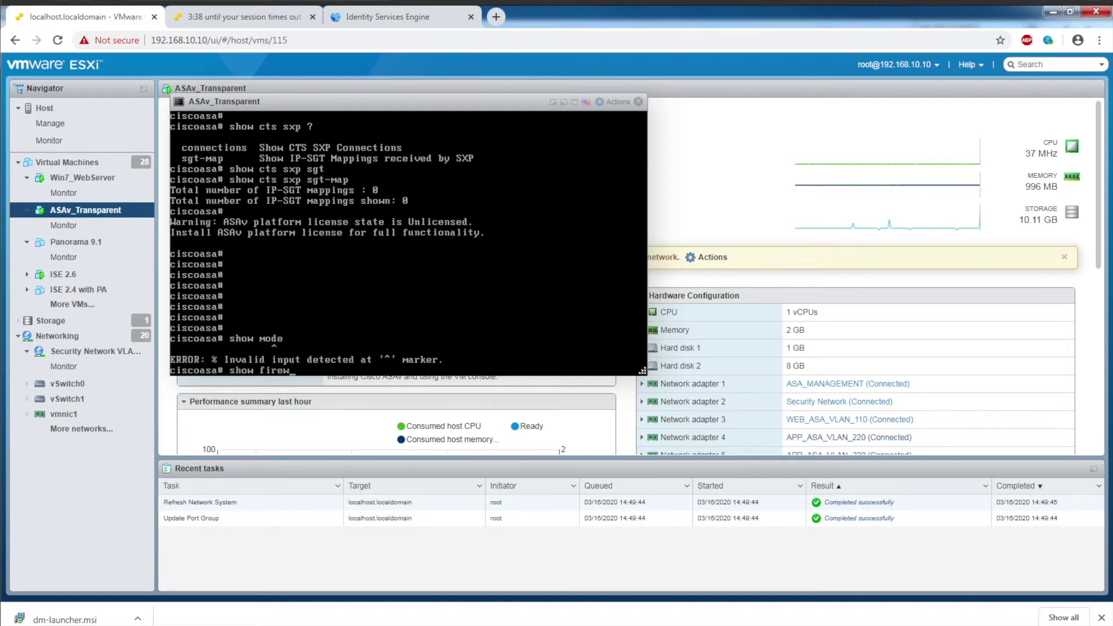
text(all)
key(Return)
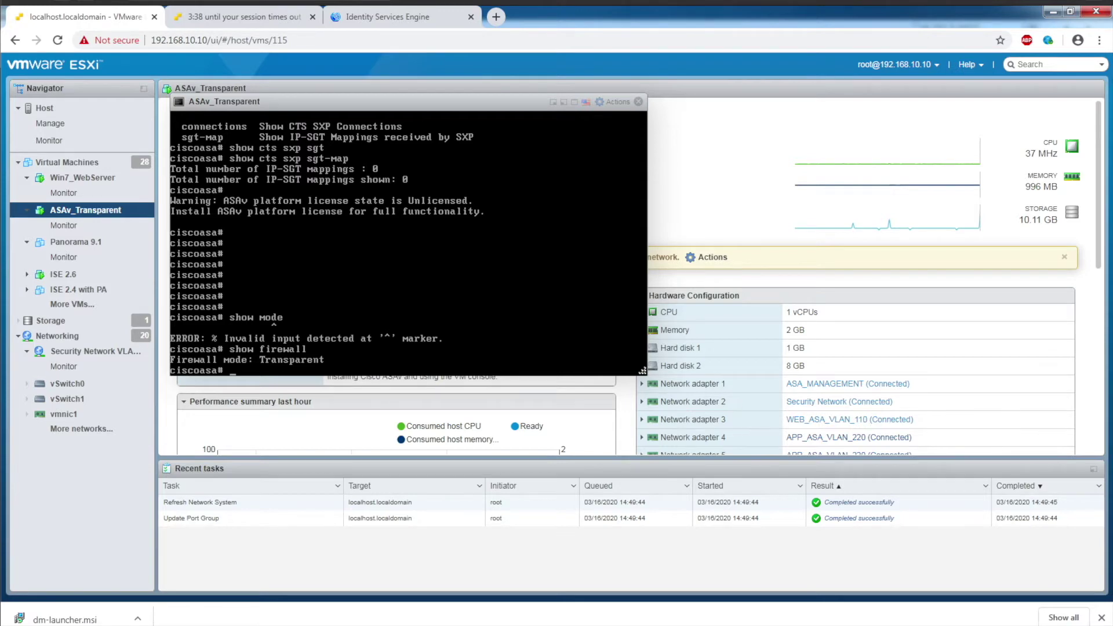
key(alt+Tab)
Step: Run 'show run' on the ASA, retrying after the mistyped 'shwo run'
text(shwo run)
key(Return)
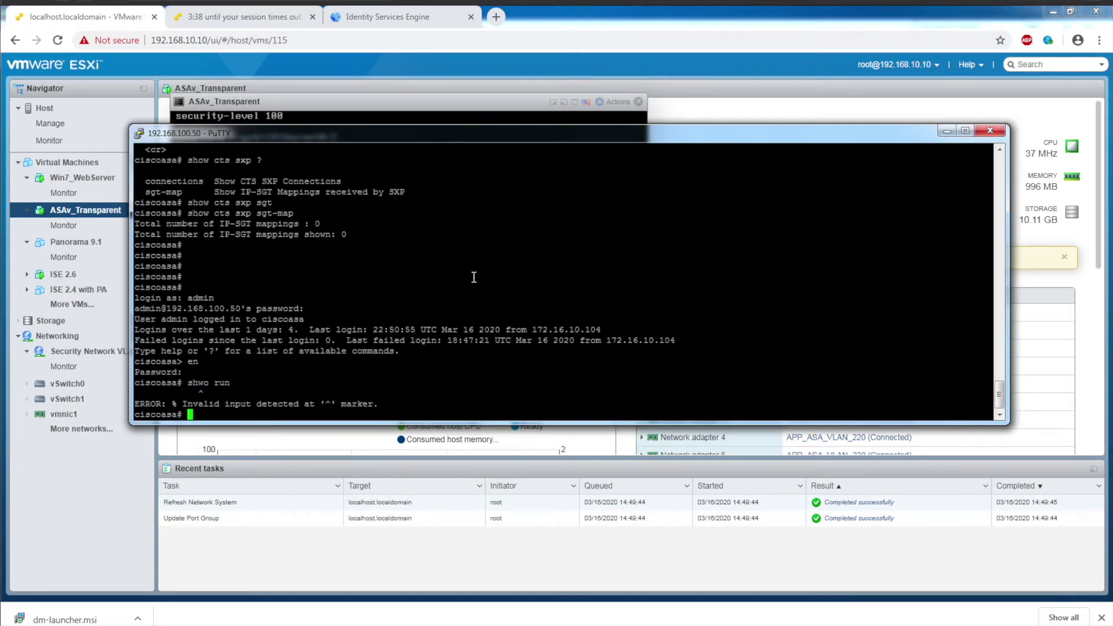
text(show run)
key(Return)
Step: Page to the WEB_SERVER_ACCESS security-group ACLs and the SXP peer 172.16.10.251 speaker lines
key(space)
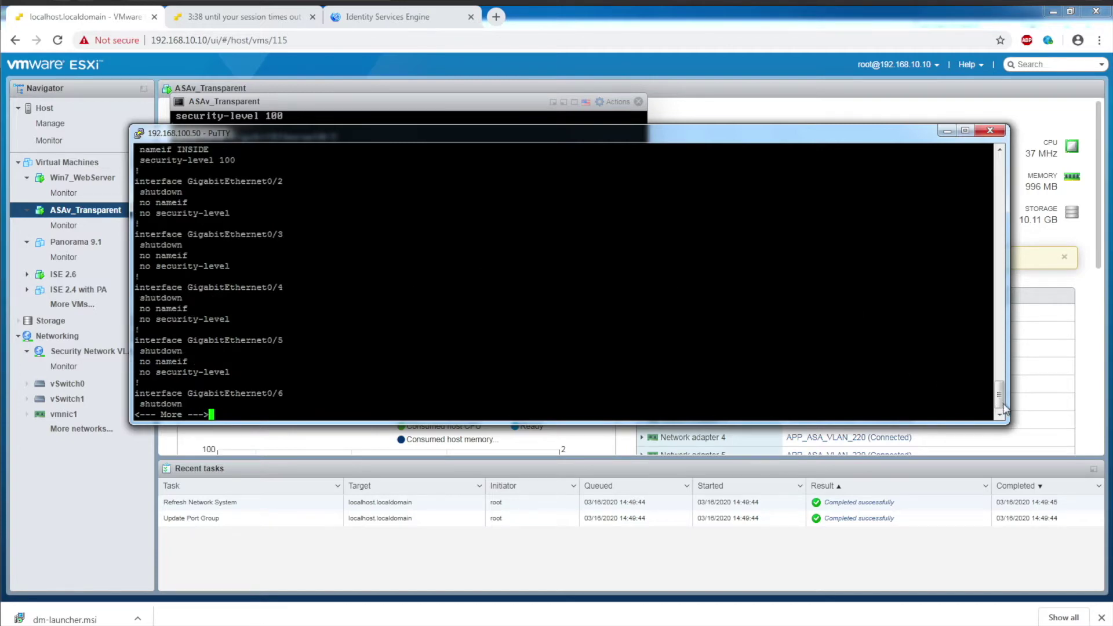
drag(998, 396, 999, 375)
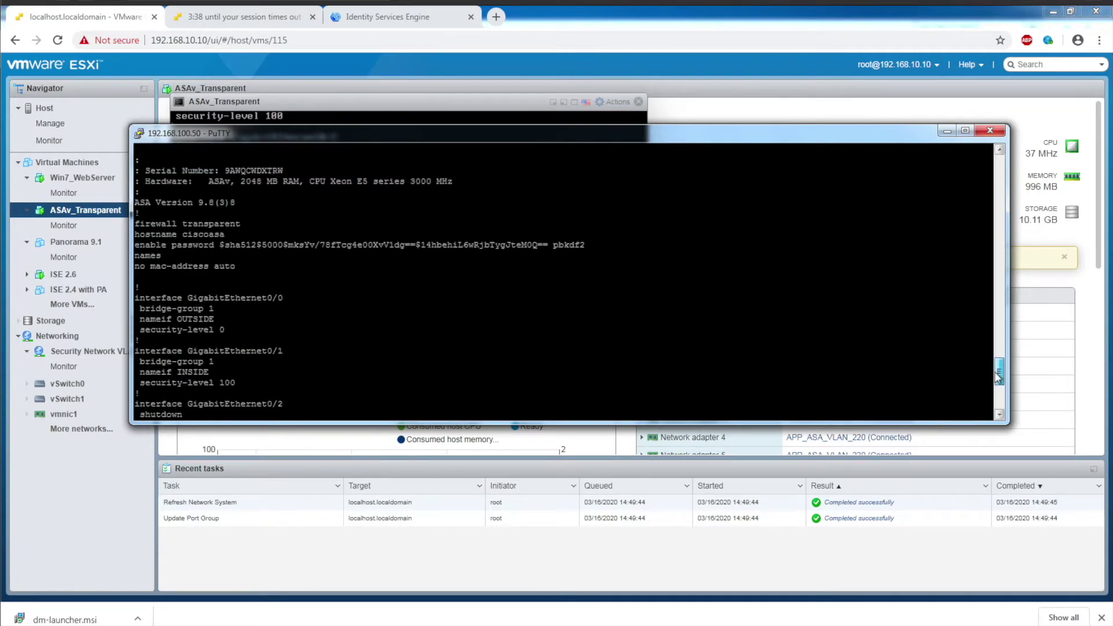
drag(999, 377, 998, 379)
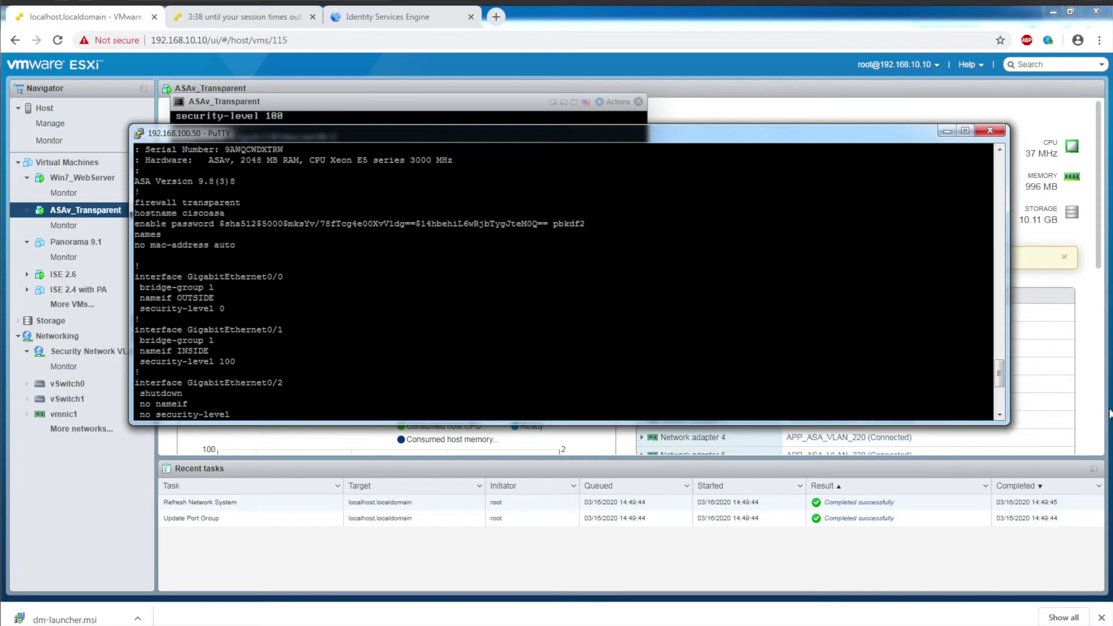
drag(999, 374, 1001, 412)
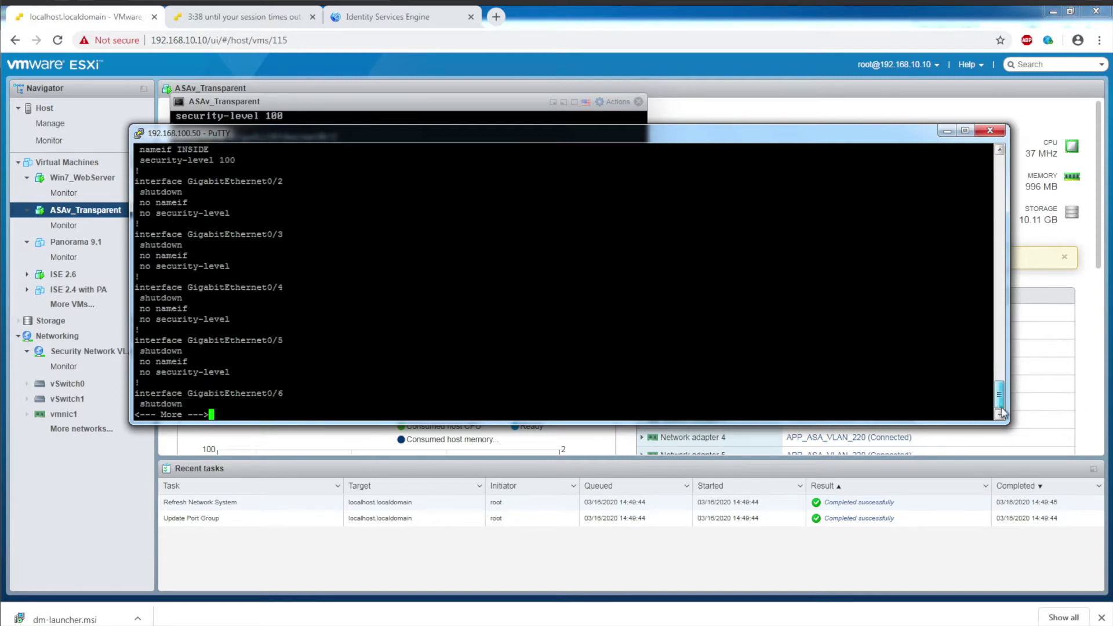
key(space)
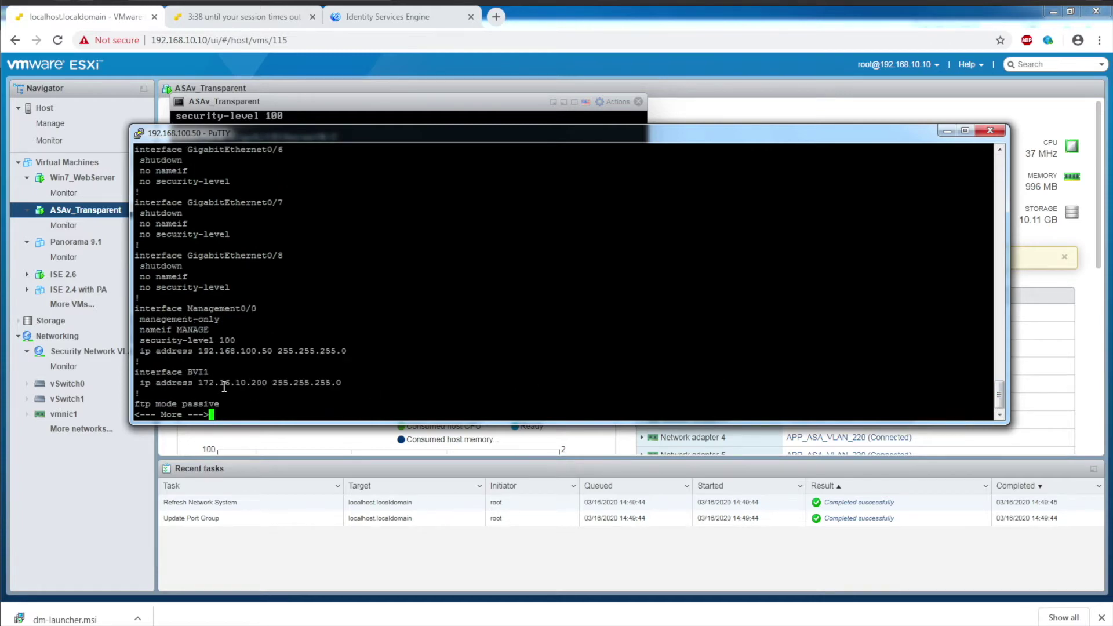
key(space)
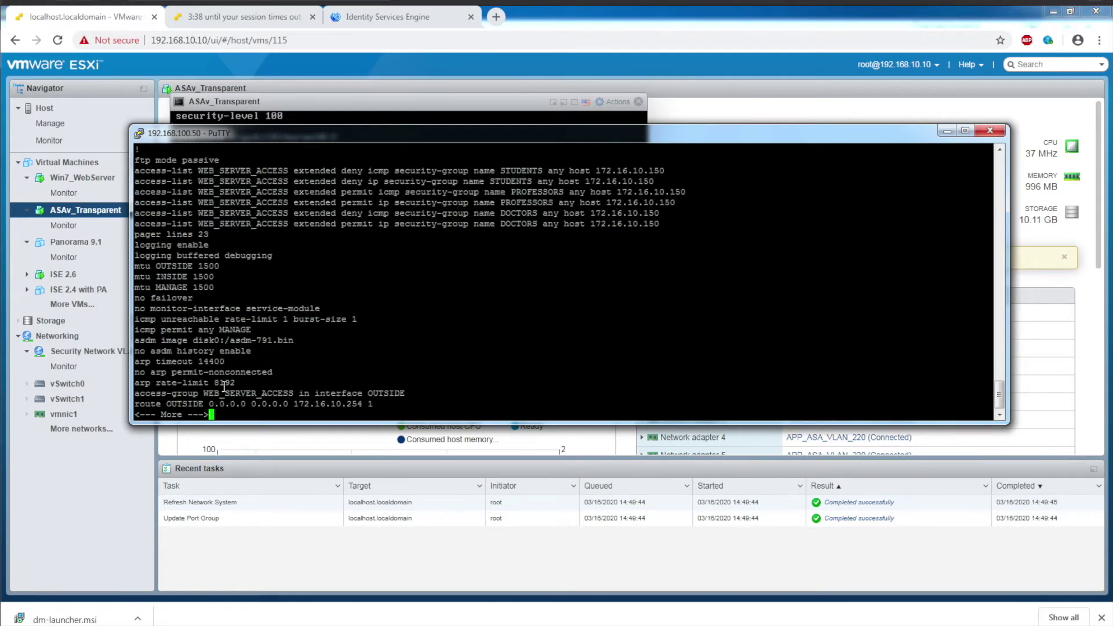
key(space)
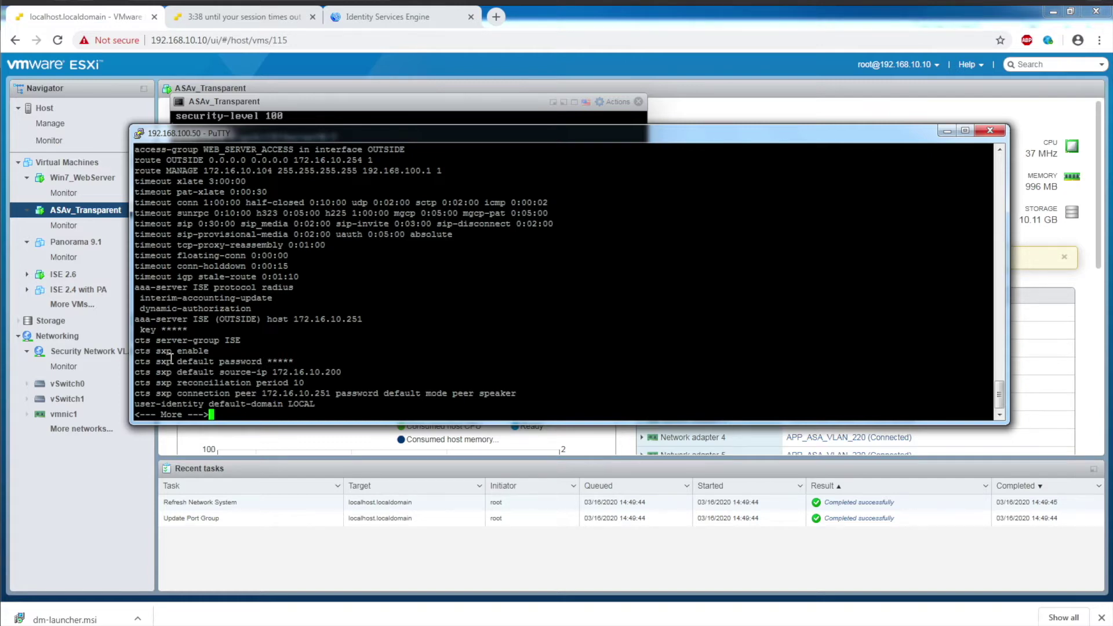
key(space)
Step: Quit paging and run 'show cts environment-data' using Tab completion
text(q)
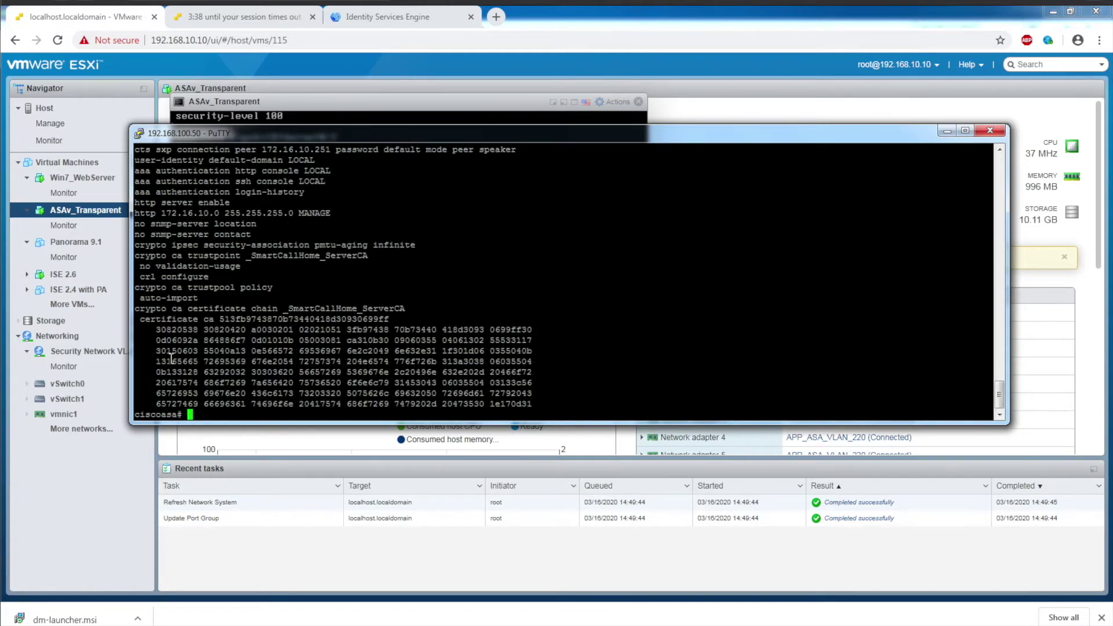
text(show )
text(ru)
key(BackSpace)
key(BackSpace)
text(cts )
text(?)
text(en)
key(Tab)
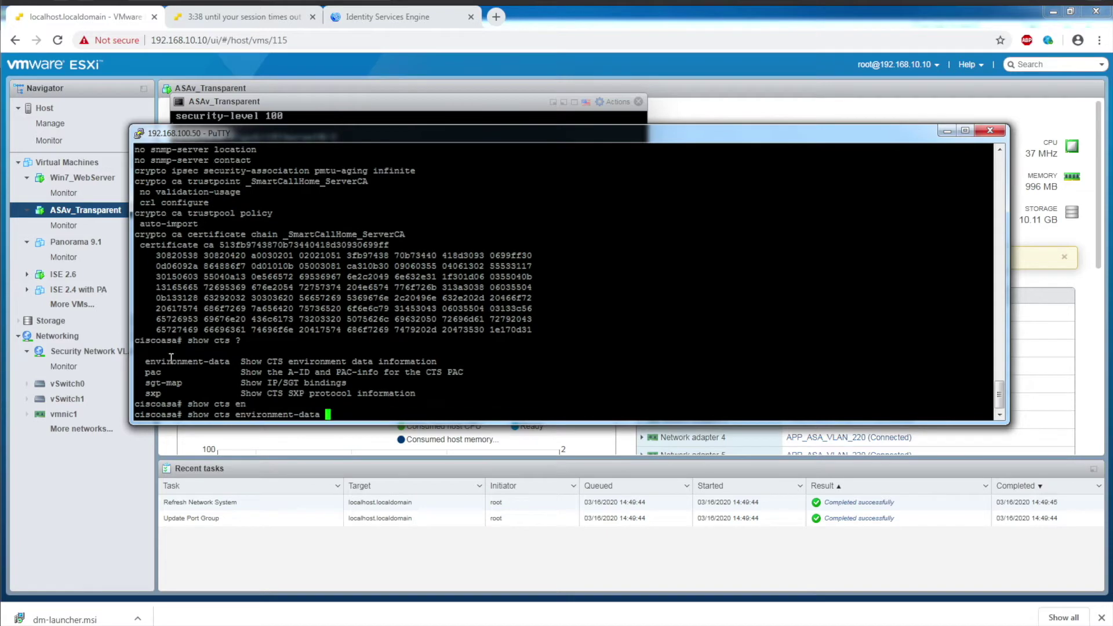
text(?)
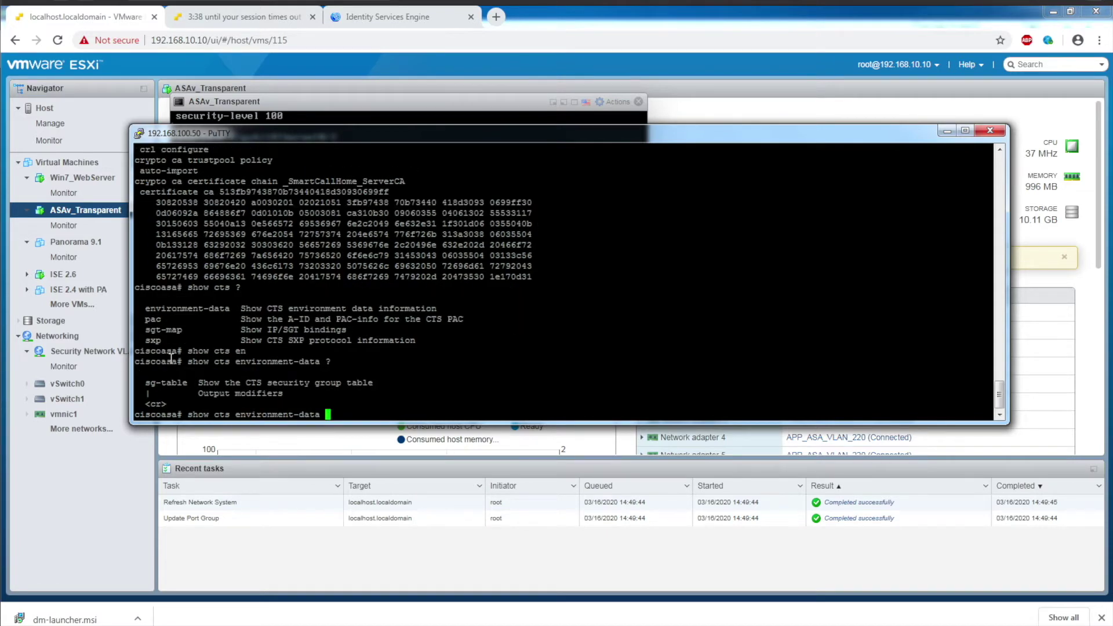
key(Return)
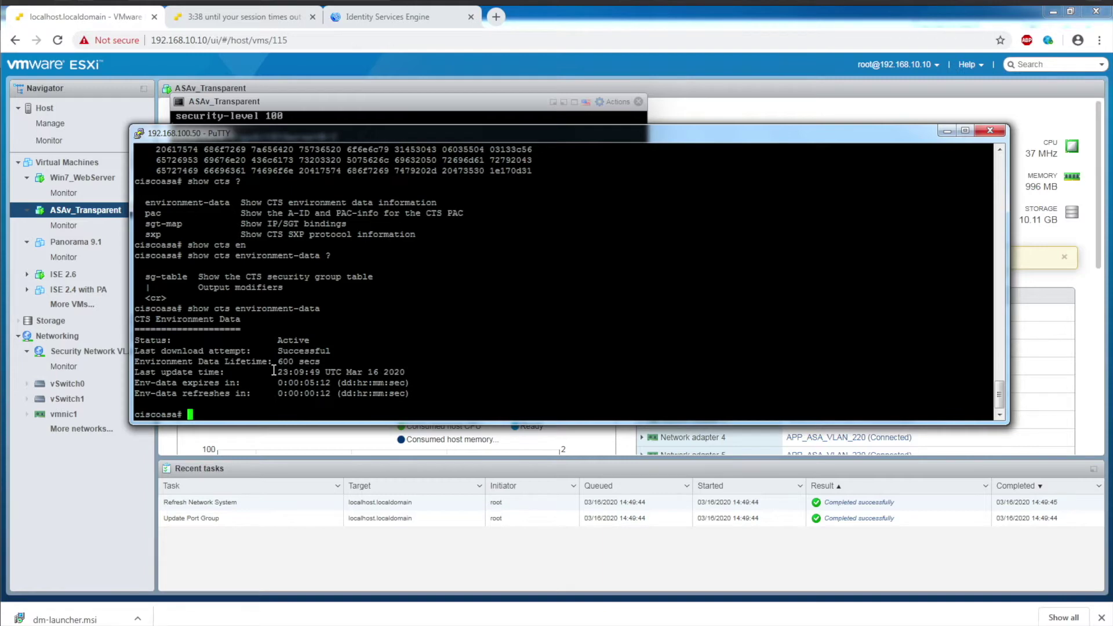
Step: Run 'show cts environment-data sg-table' to list the 11 security groups, e.g. DOCTORS 104
key(Up)
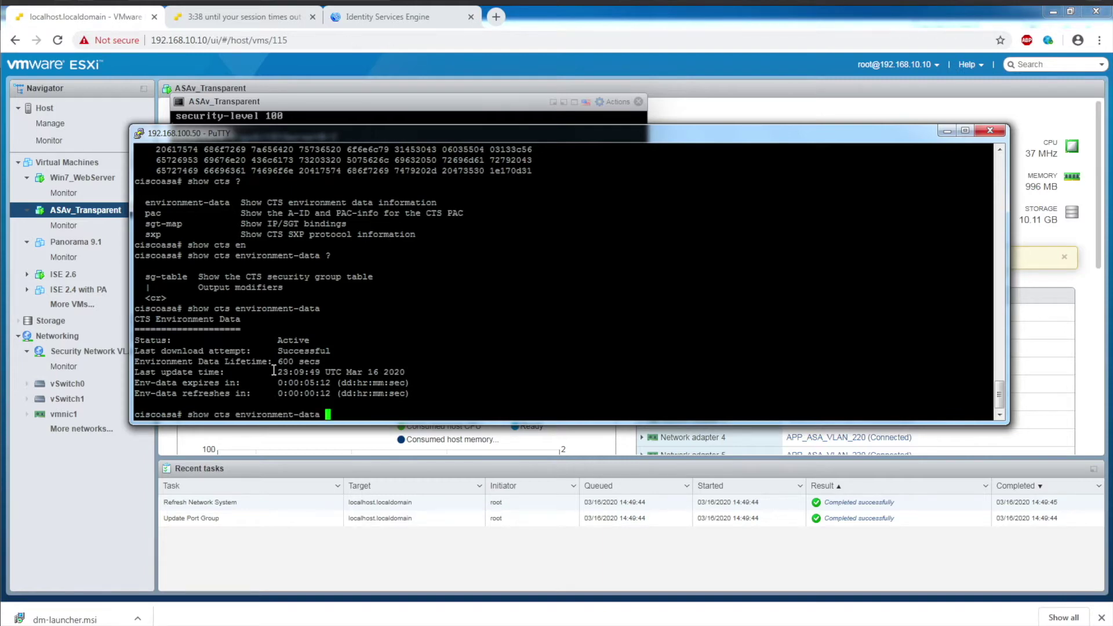
text(sgt)
key(Tab)
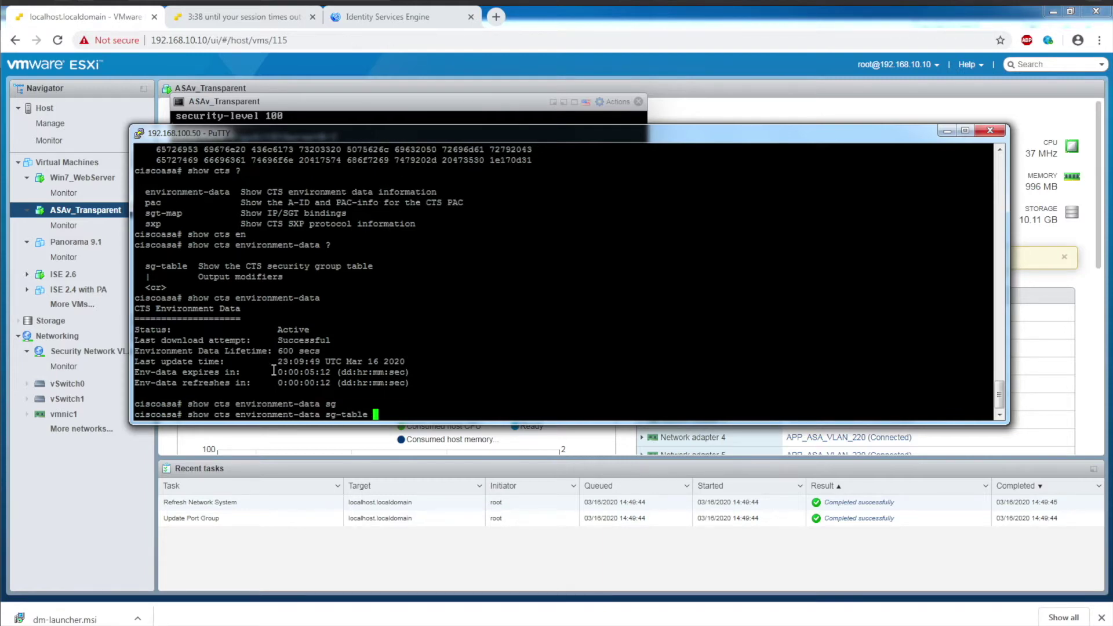
key(Return)
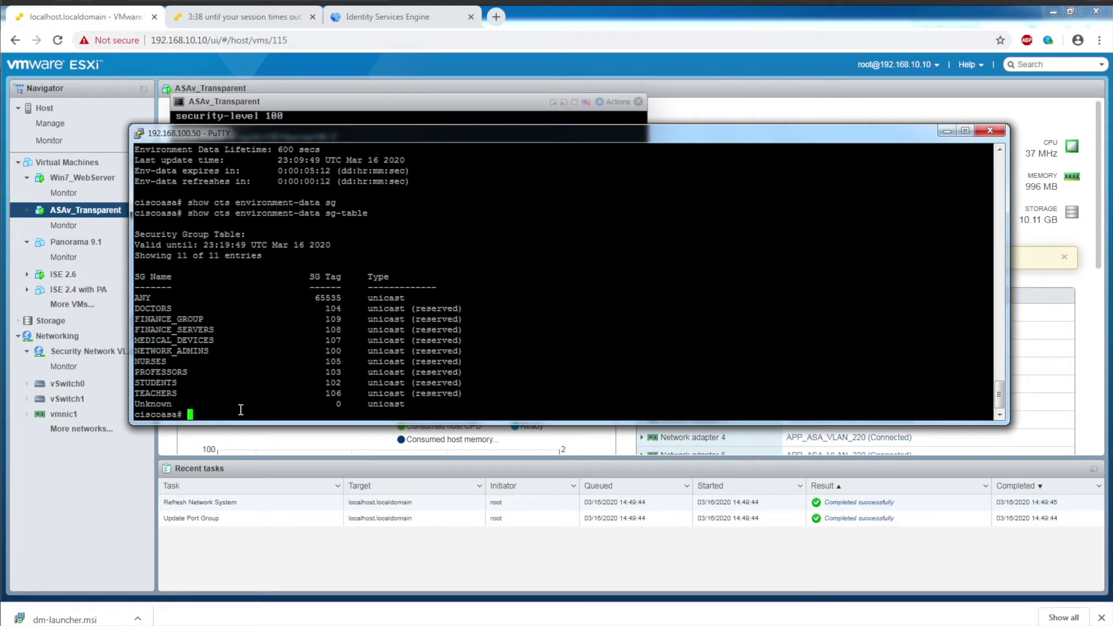
text(show cts sxp ?)
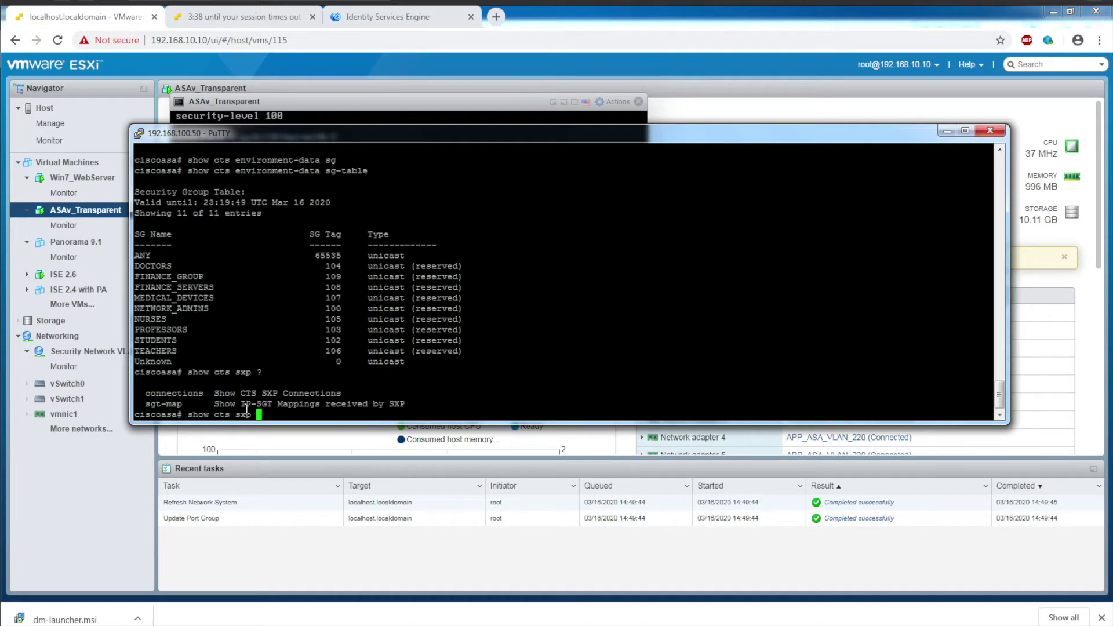
text(con)
Step: Run 'show cts sxp connections' and 'show cts sxp sgt-map': peer 172.16.10.251 On, 0 mappings
key(Tab)
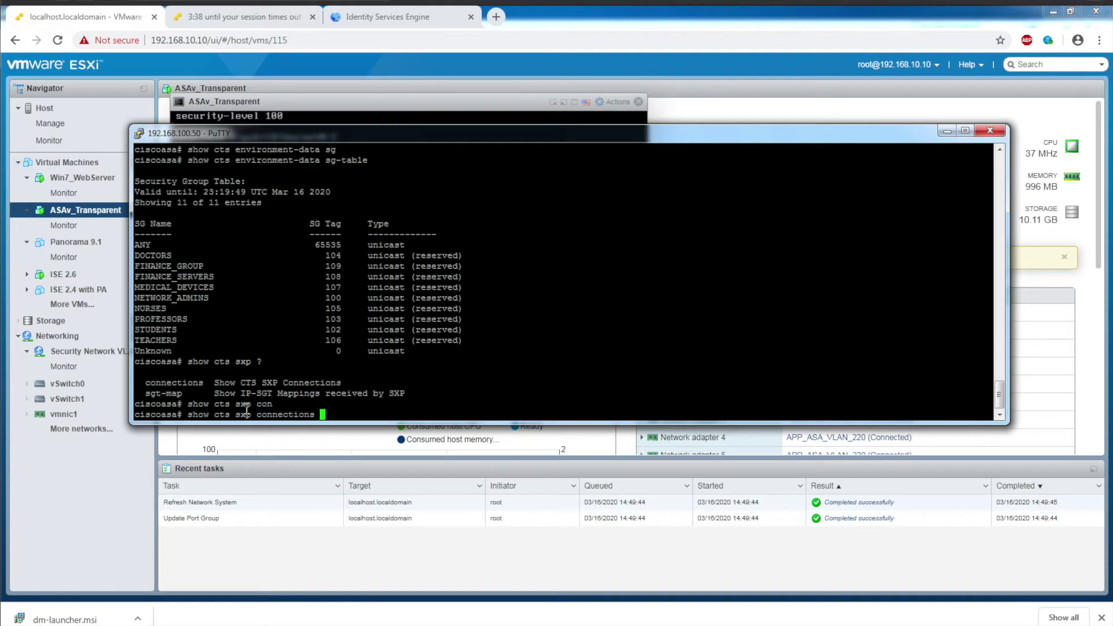
key(Return)
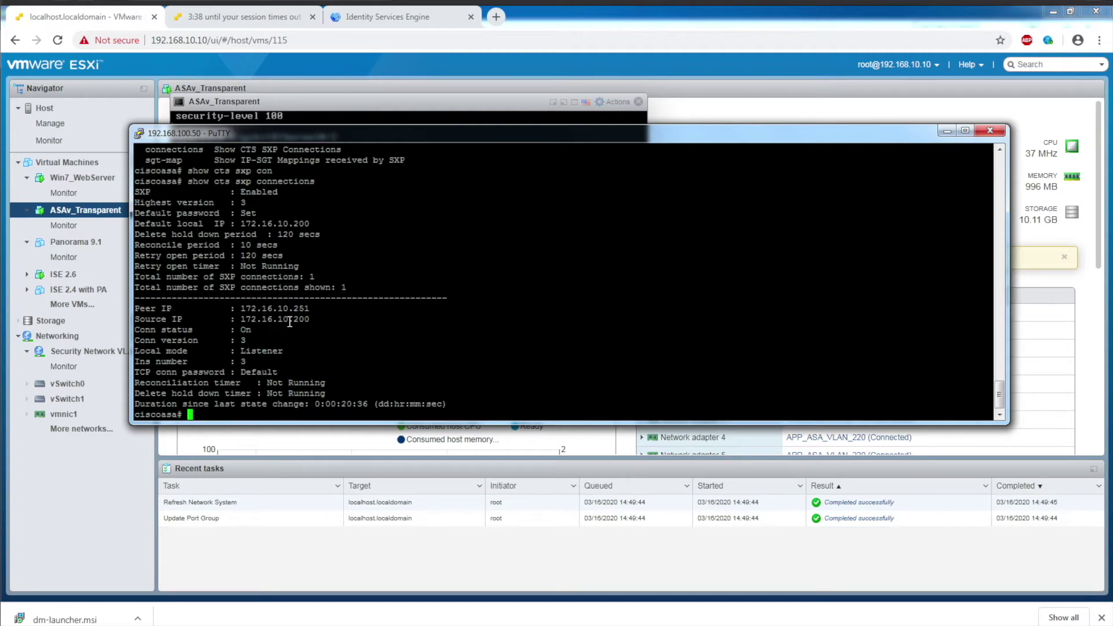
key(Up)
key(BackSpace)
key(BackSpace)
key(BackSpace)
key(BackSpace)
key(BackSpace)
key(BackSpace)
key(BackSpace)
key(BackSpace)
key(BackSpace)
key(BackSpace)
key(BackSpace)
text(?)
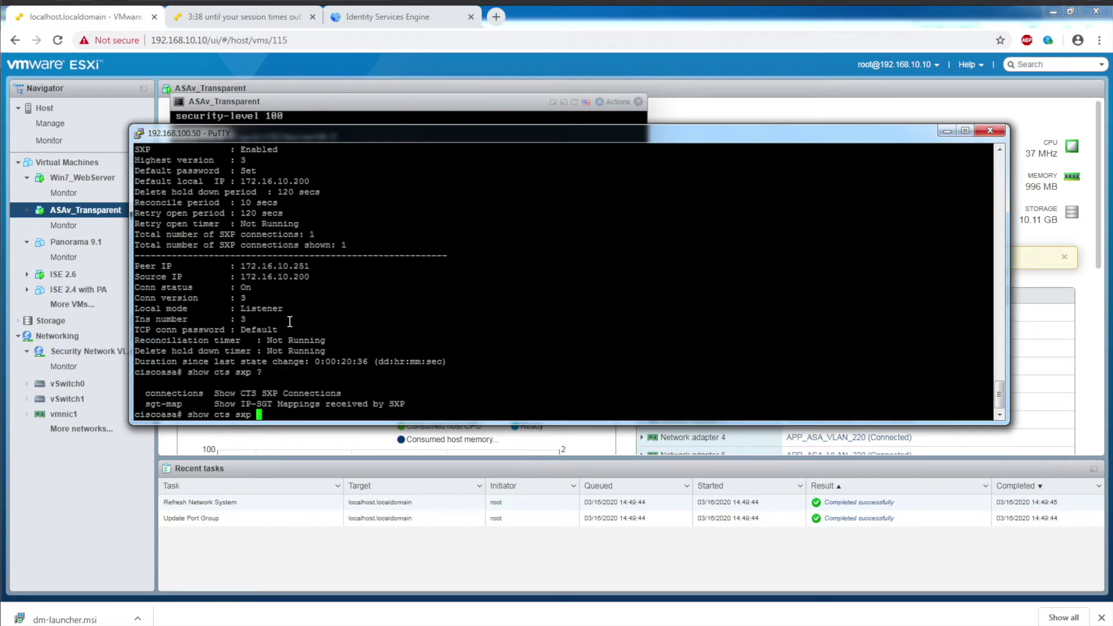
text(sgt)
key(Tab)
key(Return)
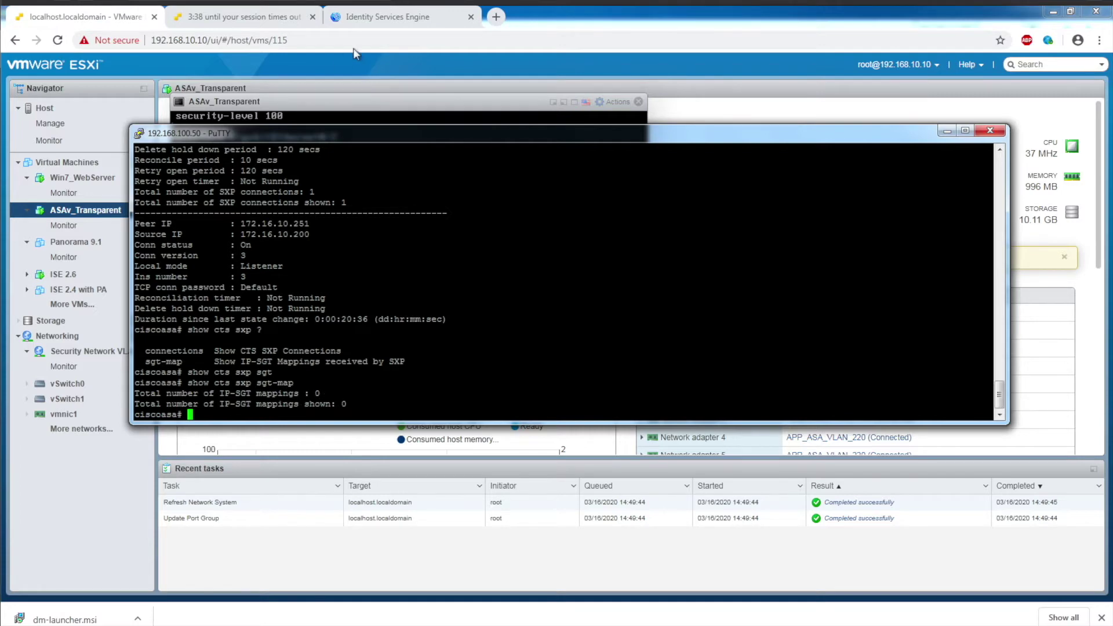
click(380, 16)
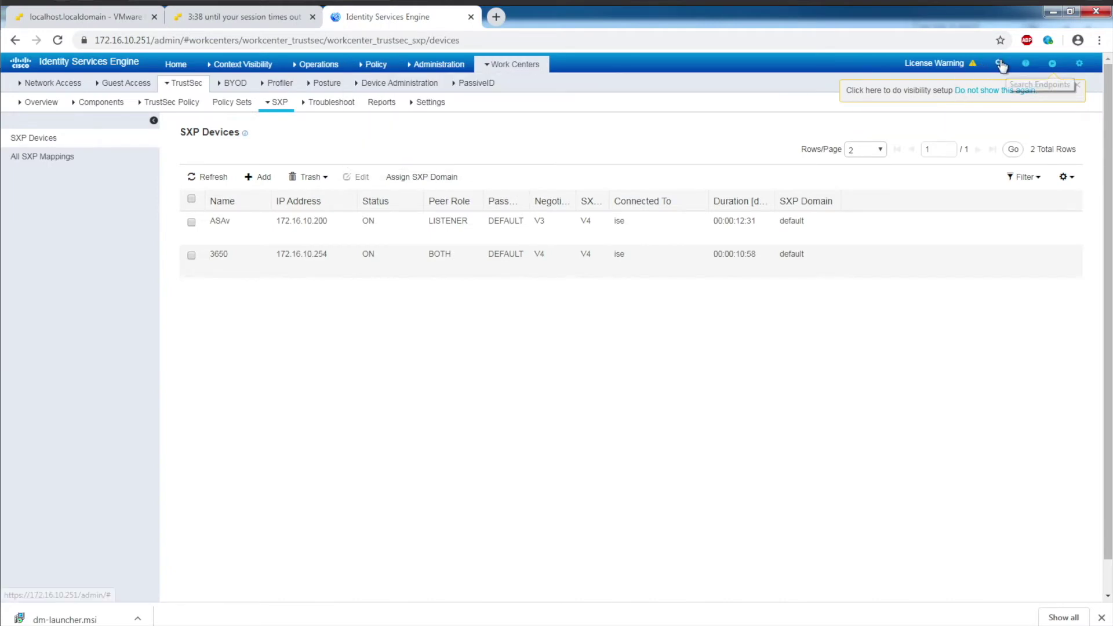
Step: View the ISE version information under About and close it
mouse_move(1079, 64)
click(1049, 143)
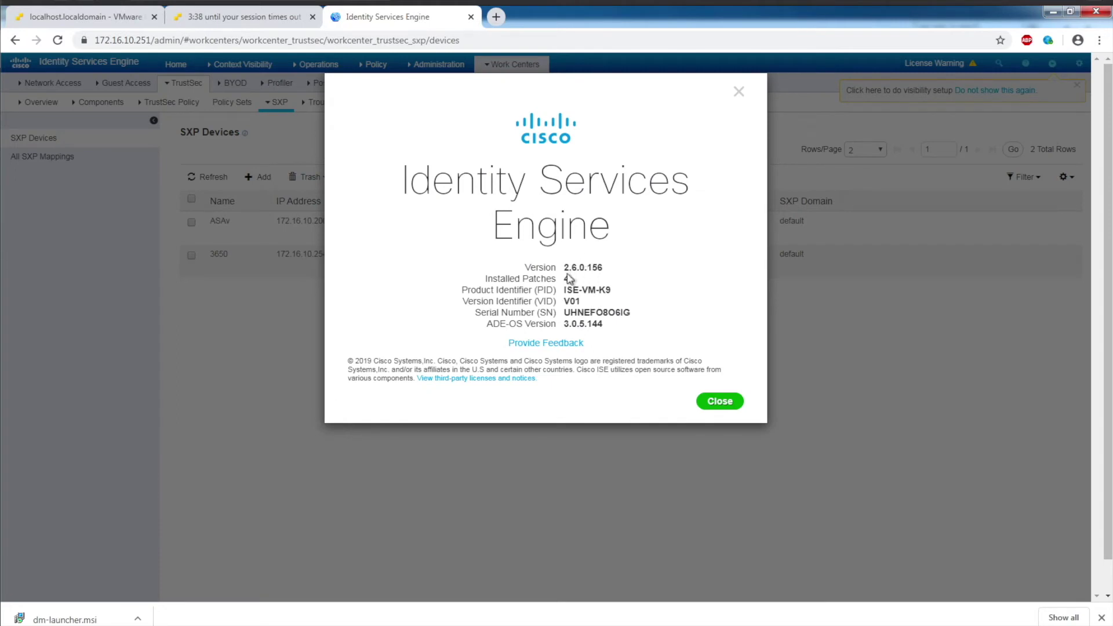
click(720, 401)
Step: Open the ise node's deployment settings, with SXP enabled on GigabitEthernet 0
mouse_move(418, 70)
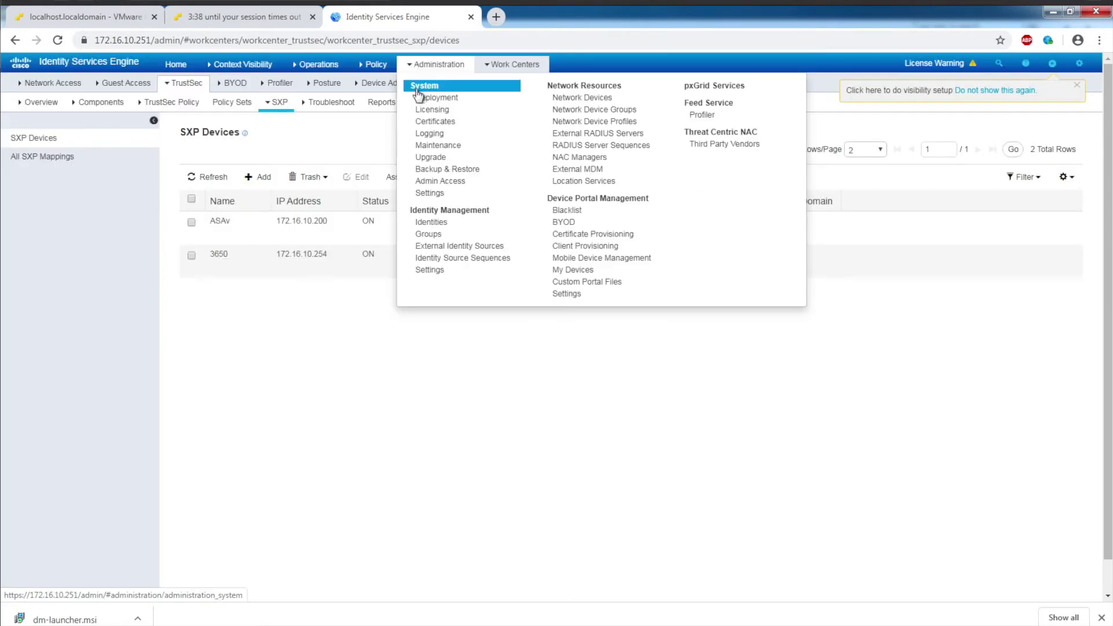
click(418, 96)
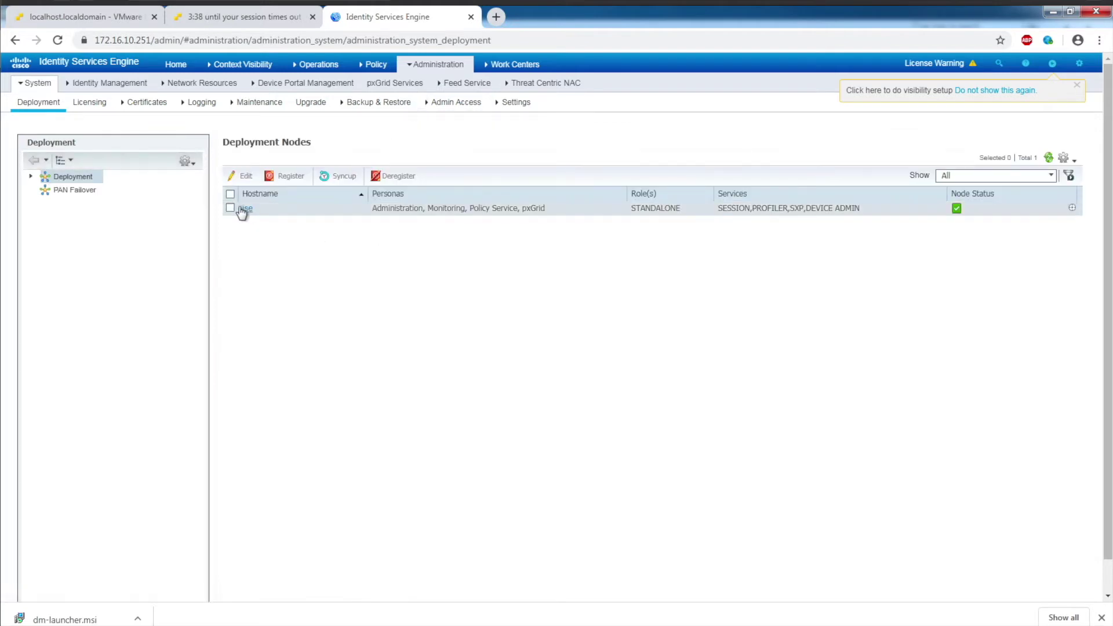
click(244, 209)
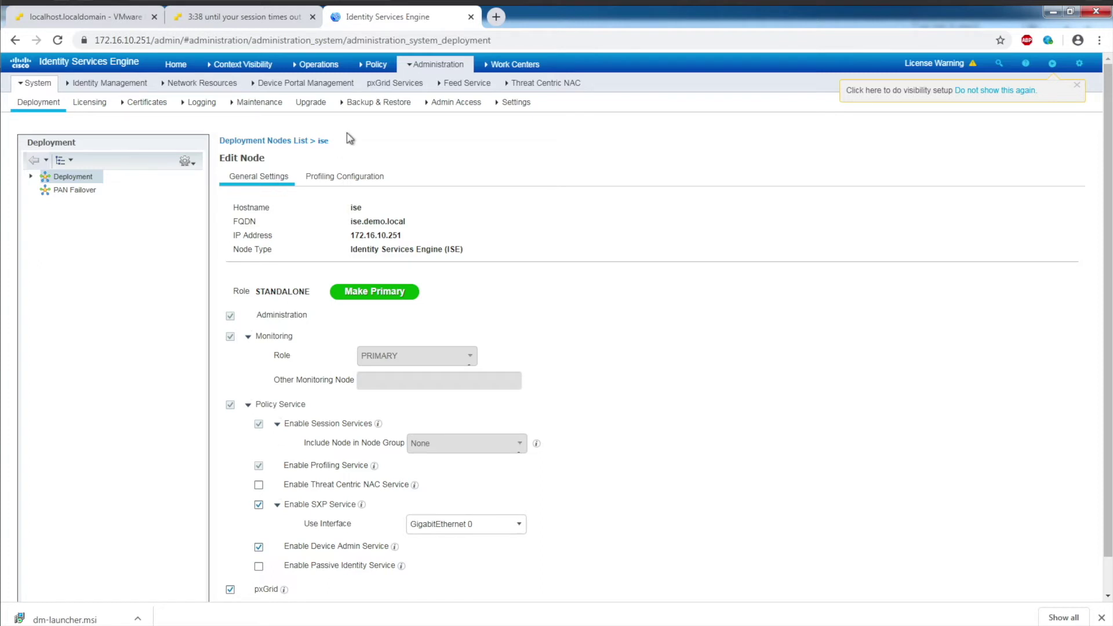
mouse_move(512, 67)
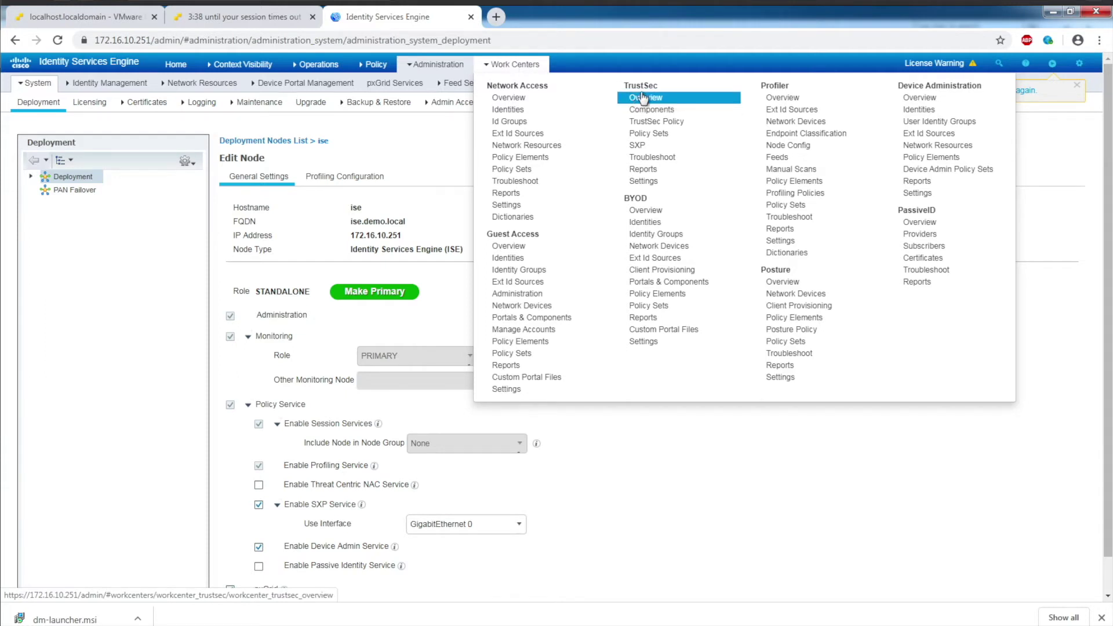
click(646, 111)
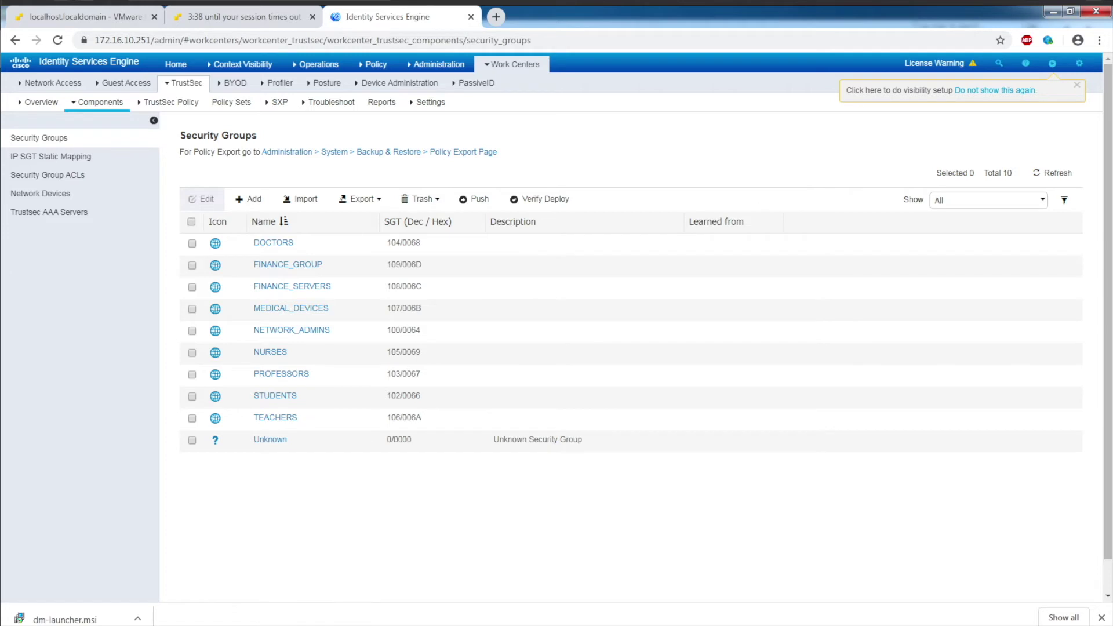
Step: Leave the Security Groups list and return to the ESXi page with the ASAv_Transparent console
mouse_move(226, 625)
click(121, 22)
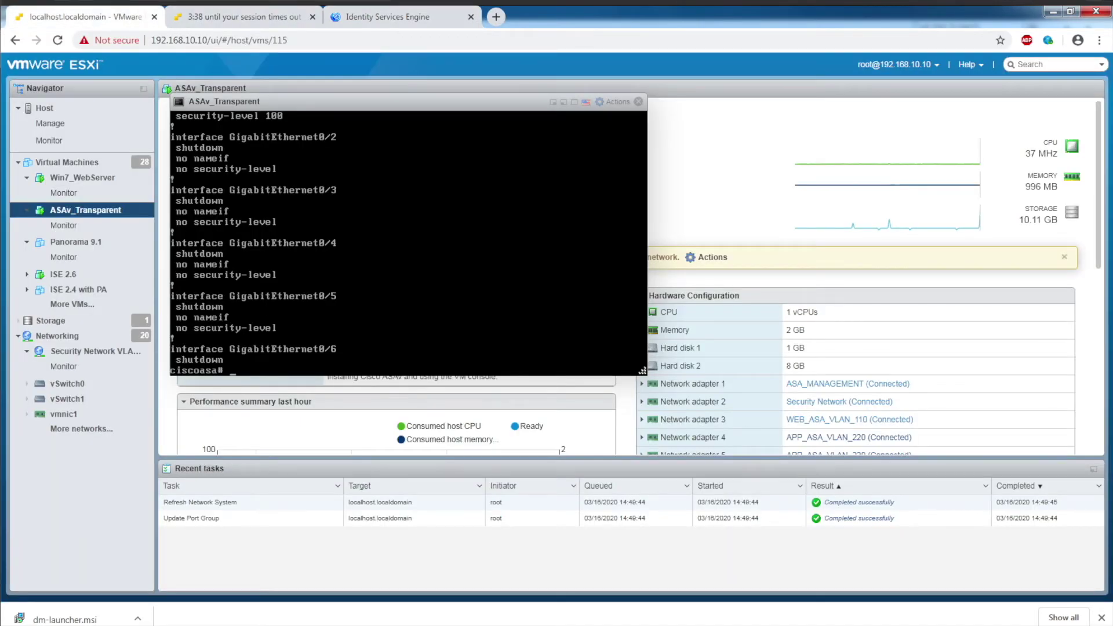
Step: Run 'show cts environment-data sg-table' on the ASAv to list its 11-entry security group table
text(show cts en)
key(Tab)
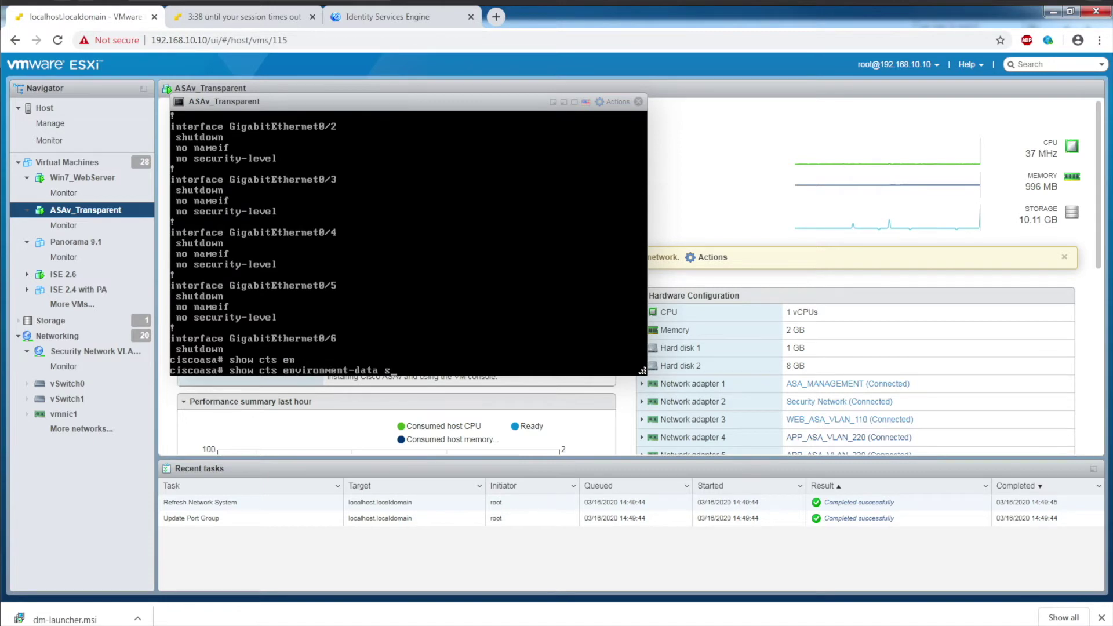
text(sg)
key(Tab)
key(Return)
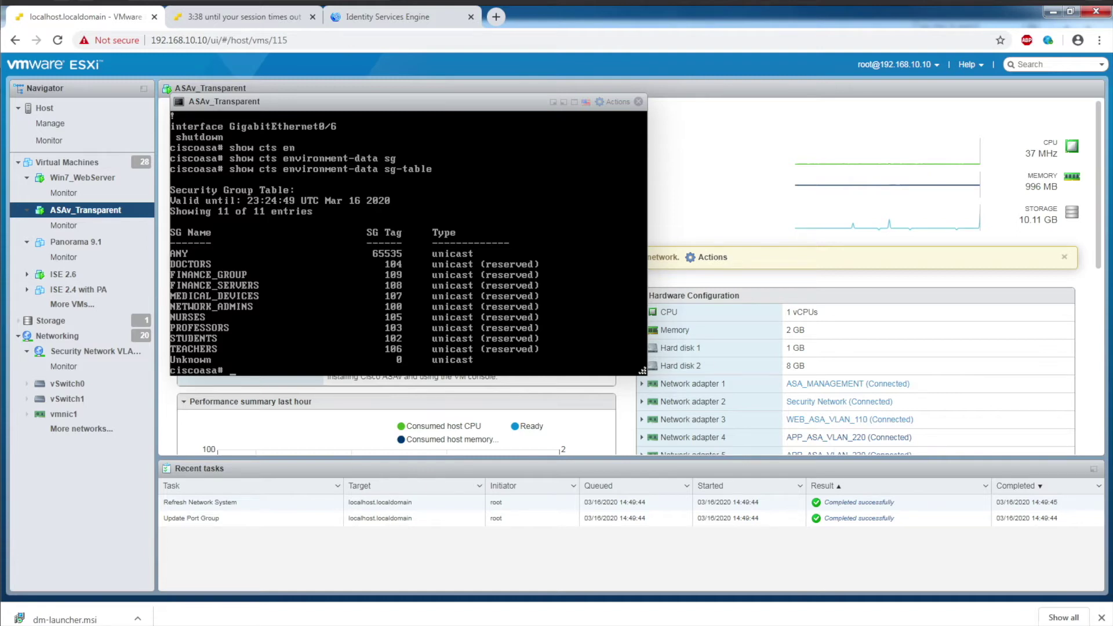
click(377, 17)
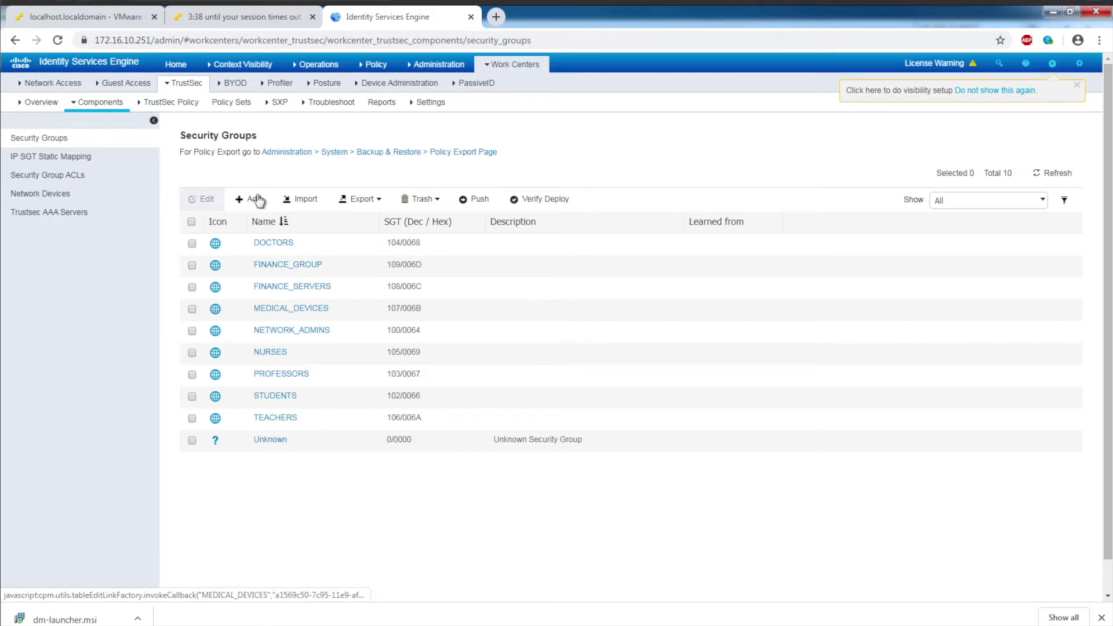
Step: Review ISE's SXP devices, then check All SXP Mappings, which reports no data found
click(275, 109)
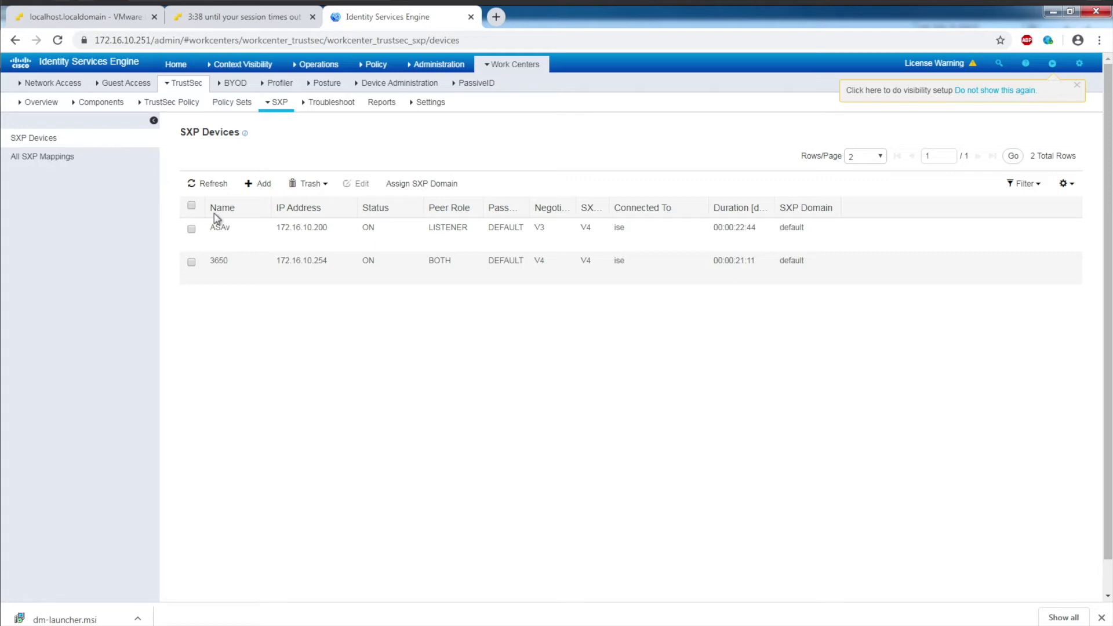
click(50, 158)
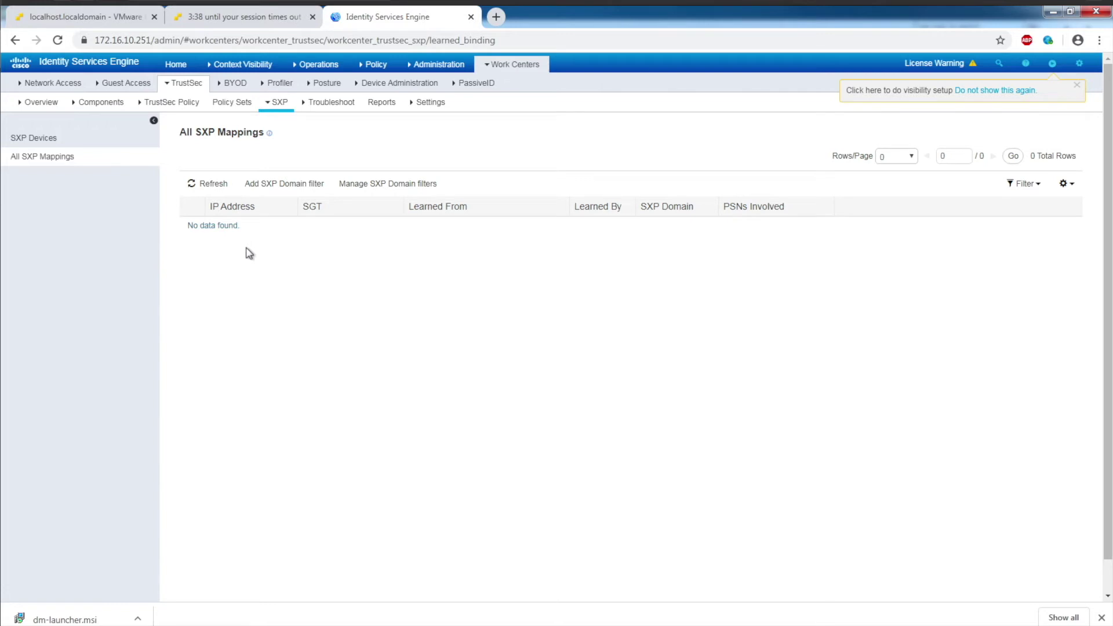
Step: Open the VPN_ACCESS policy set and scroll its 11 authorization rules down to Default
mouse_move(376, 67)
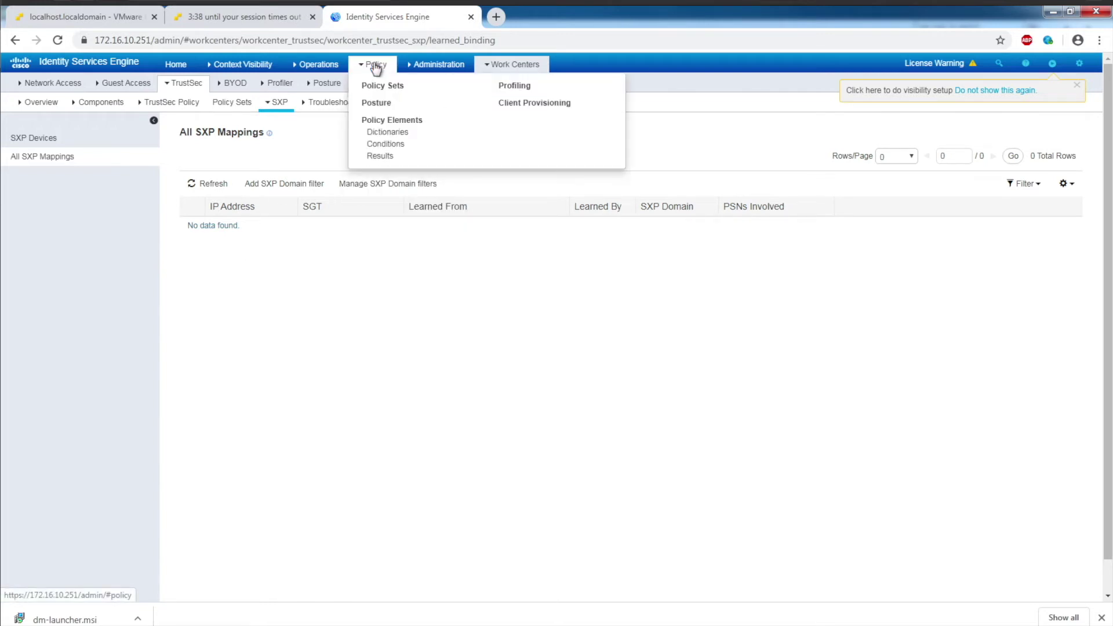
click(378, 85)
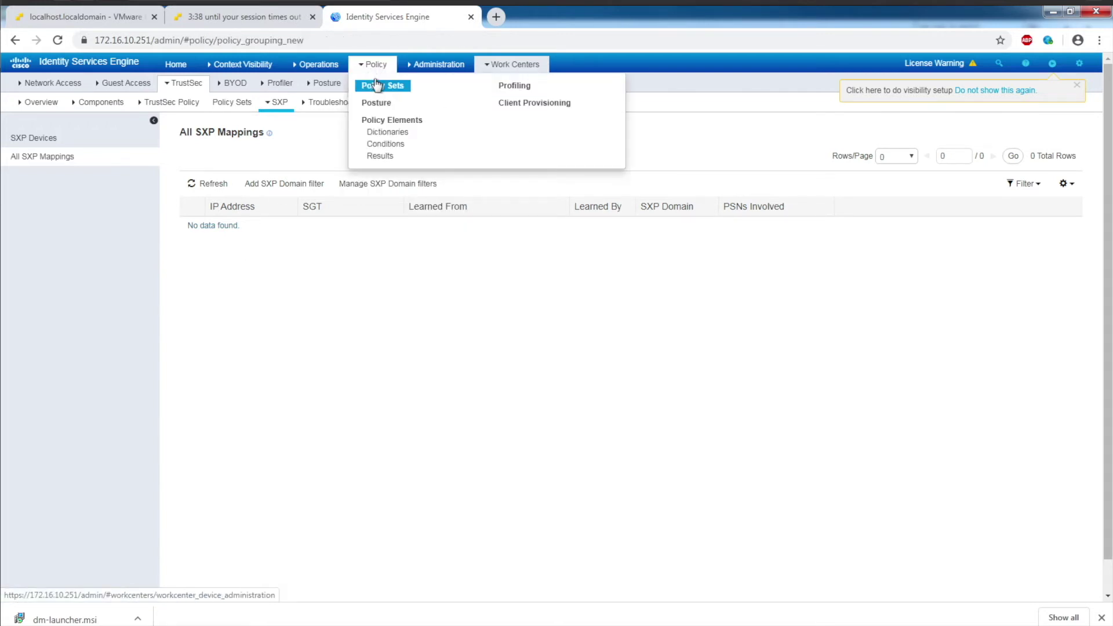
mouse_move(379, 84)
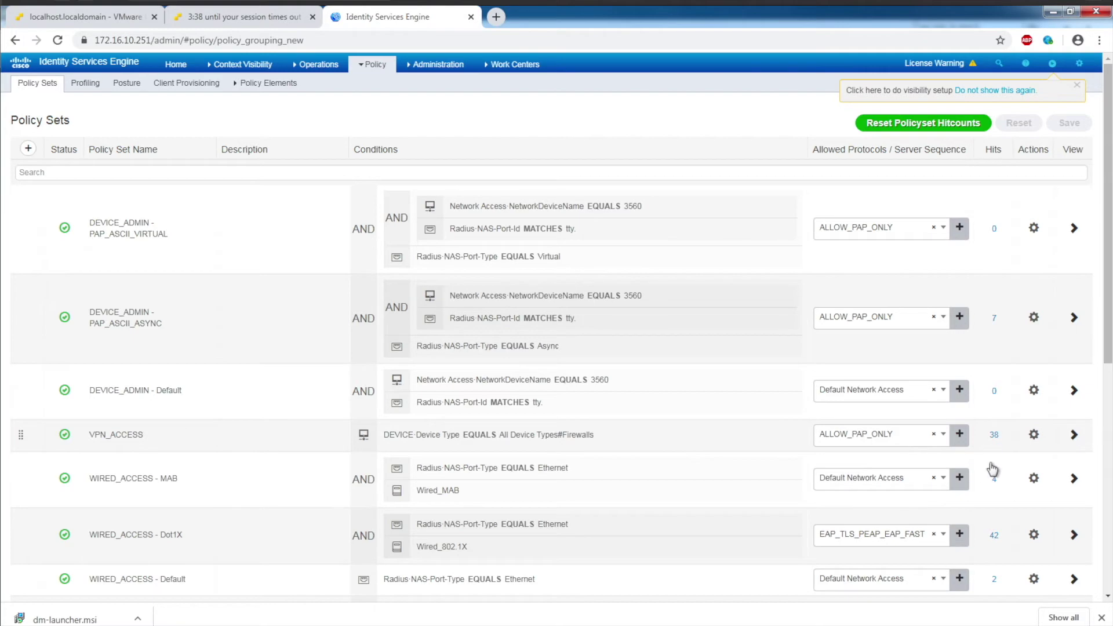
click(1073, 436)
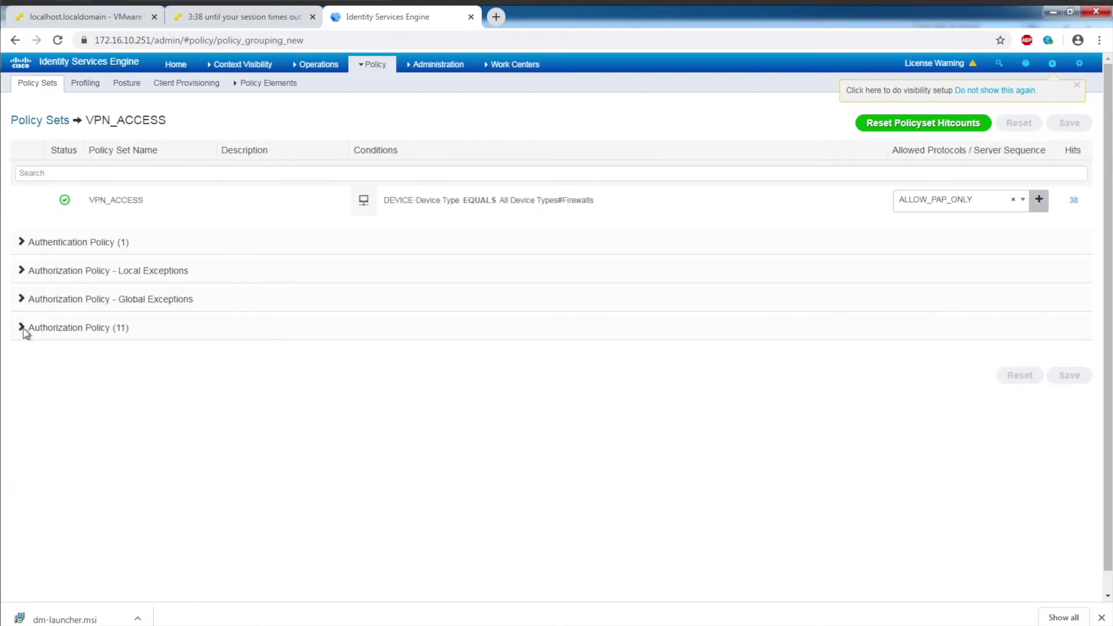
click(18, 330)
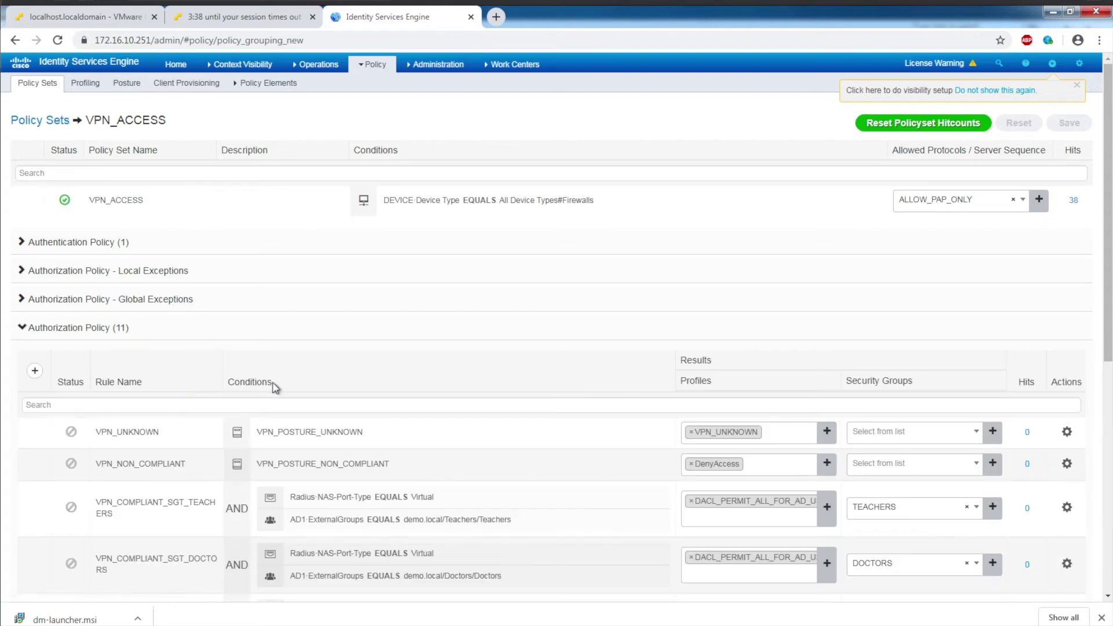
scroll(273, 388, down, 5)
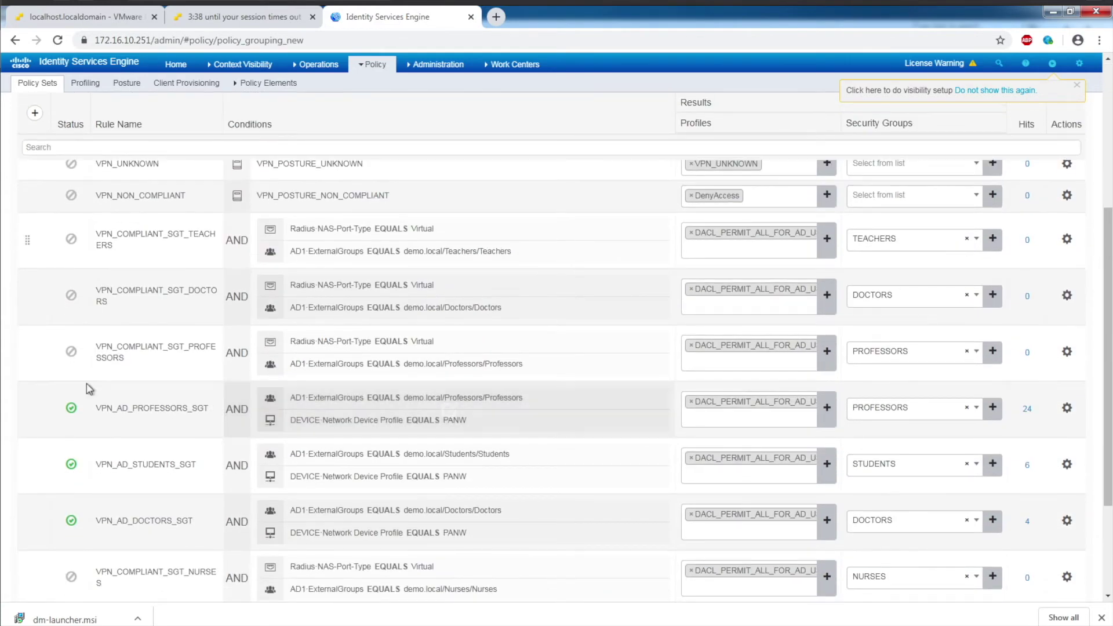
scroll(88, 387, down, 3)
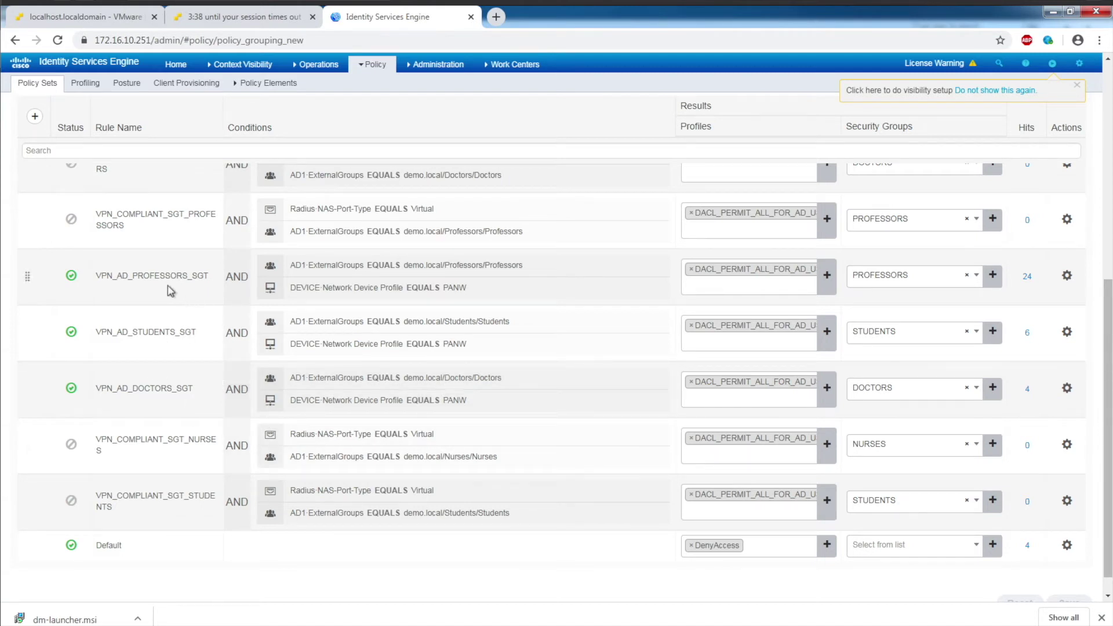
mouse_move(226, 293)
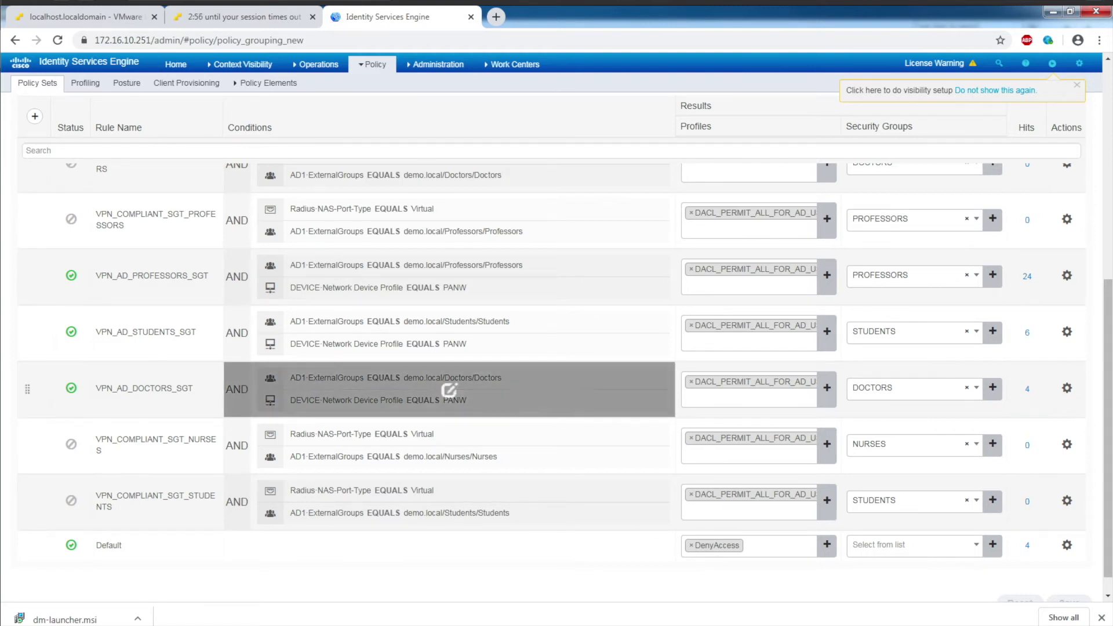
Step: Open ISE's RADIUS Live Logs, then run ipconfig on the Windows 7 VM, showing 192.168.15.100
click(313, 65)
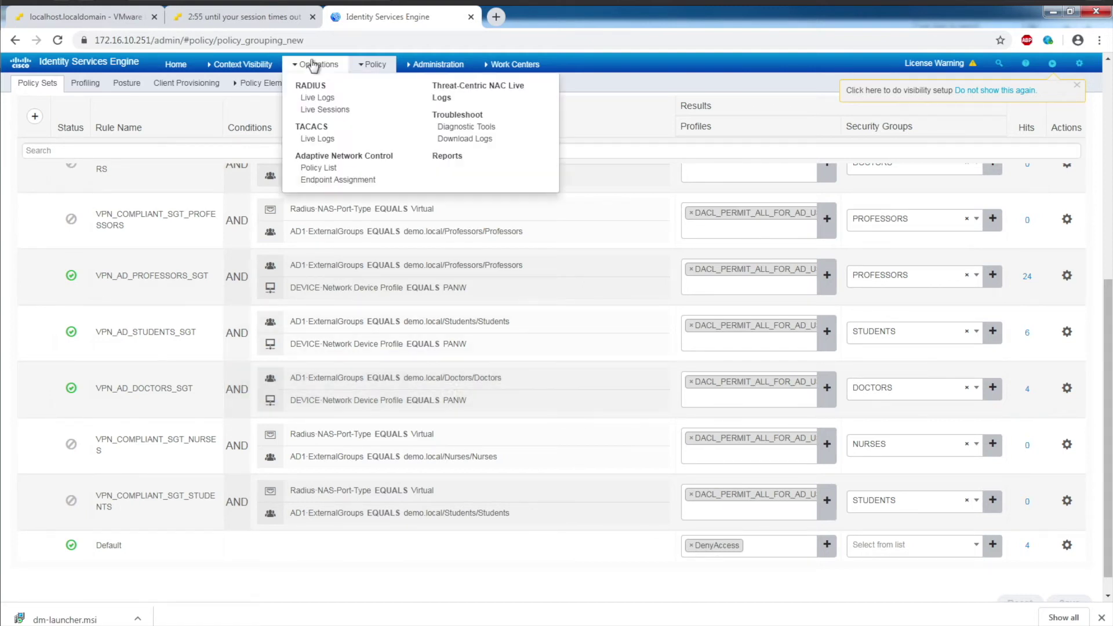
click(316, 99)
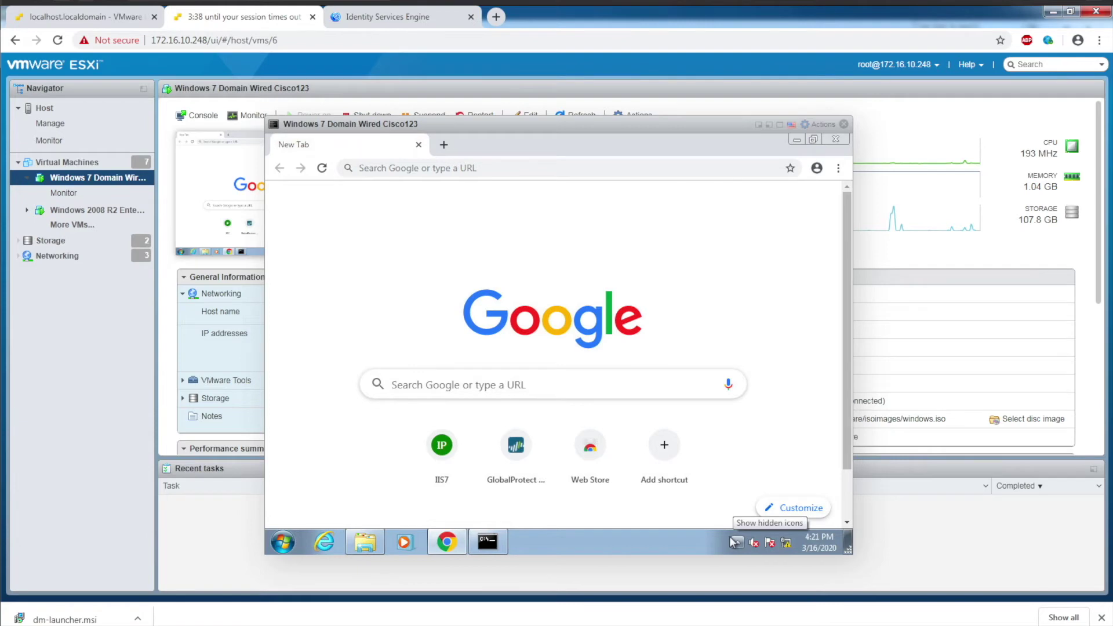
click(484, 542)
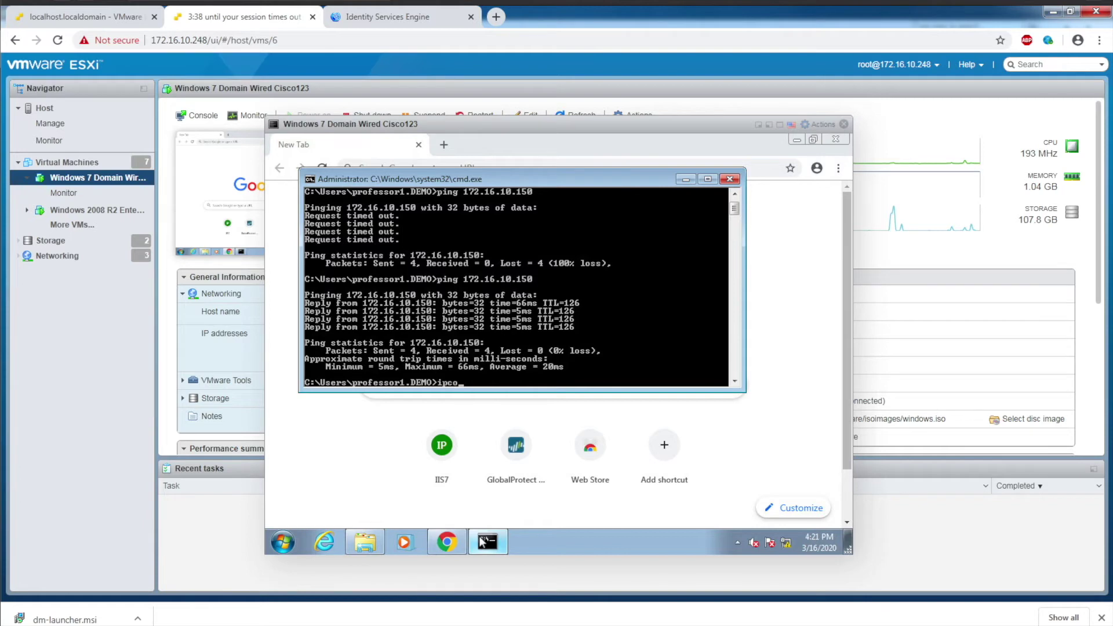
text(g)
key(Return)
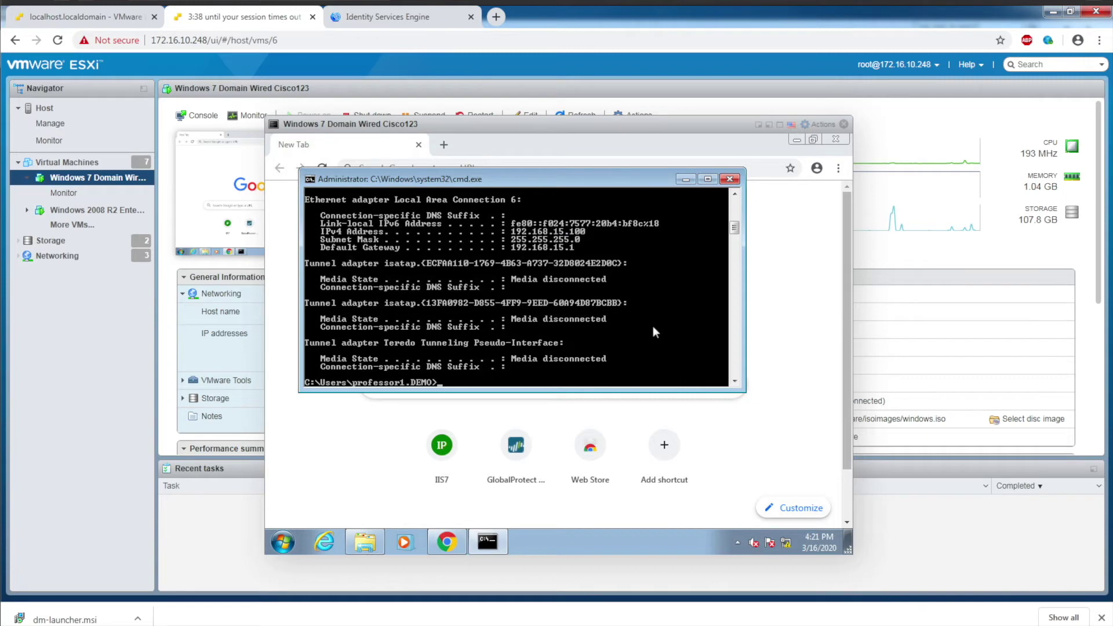
Step: Connect the GlobalProtect VPN as student1 with the account password
click(736, 543)
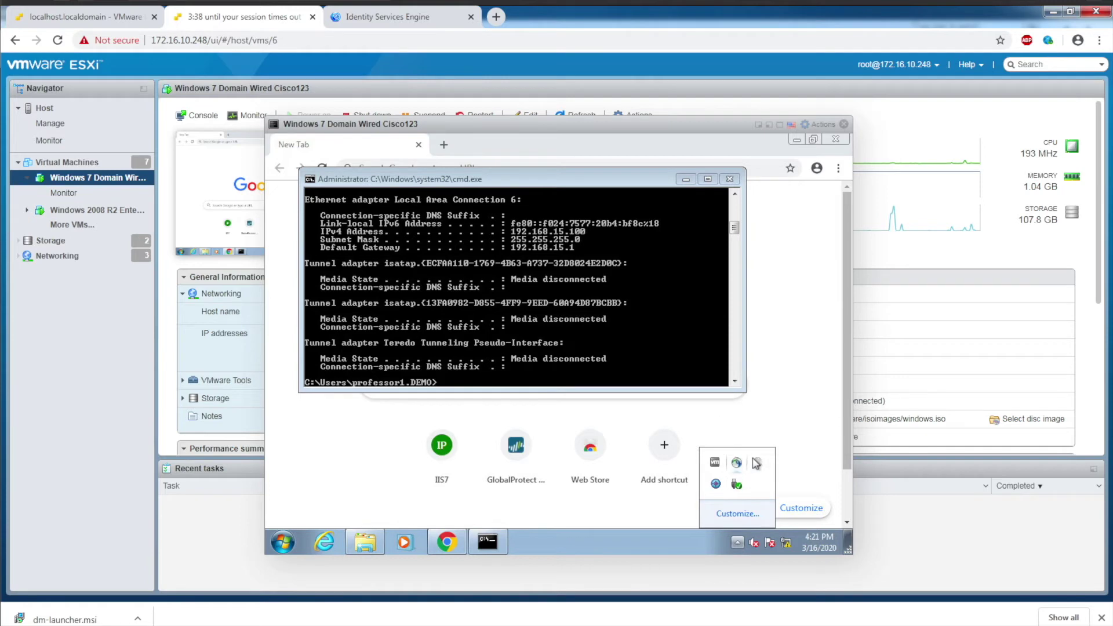
click(736, 462)
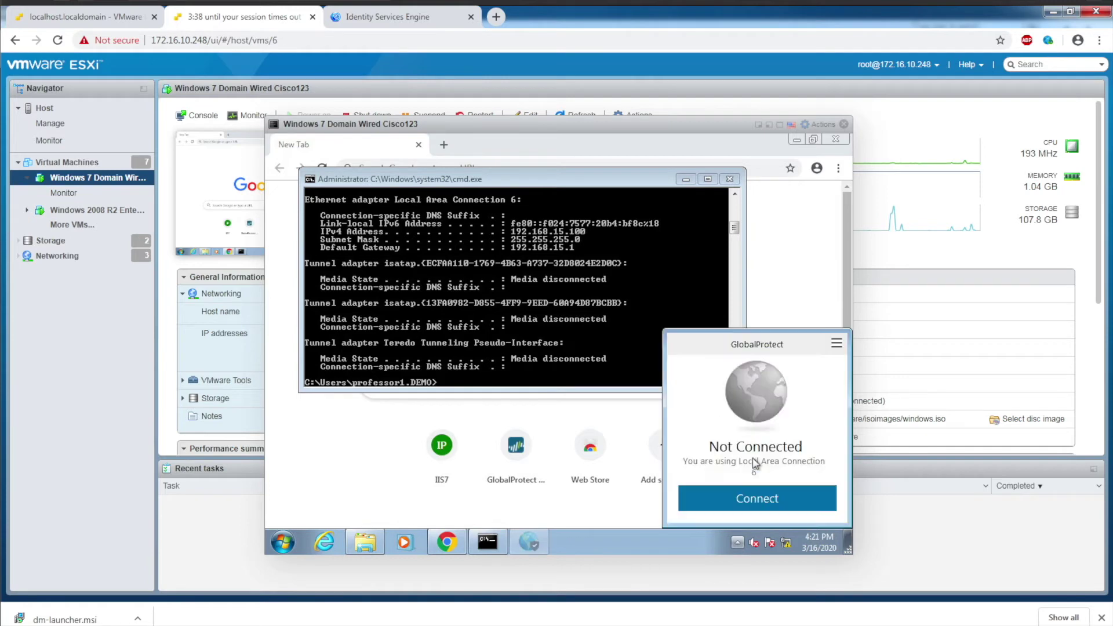
click(753, 496)
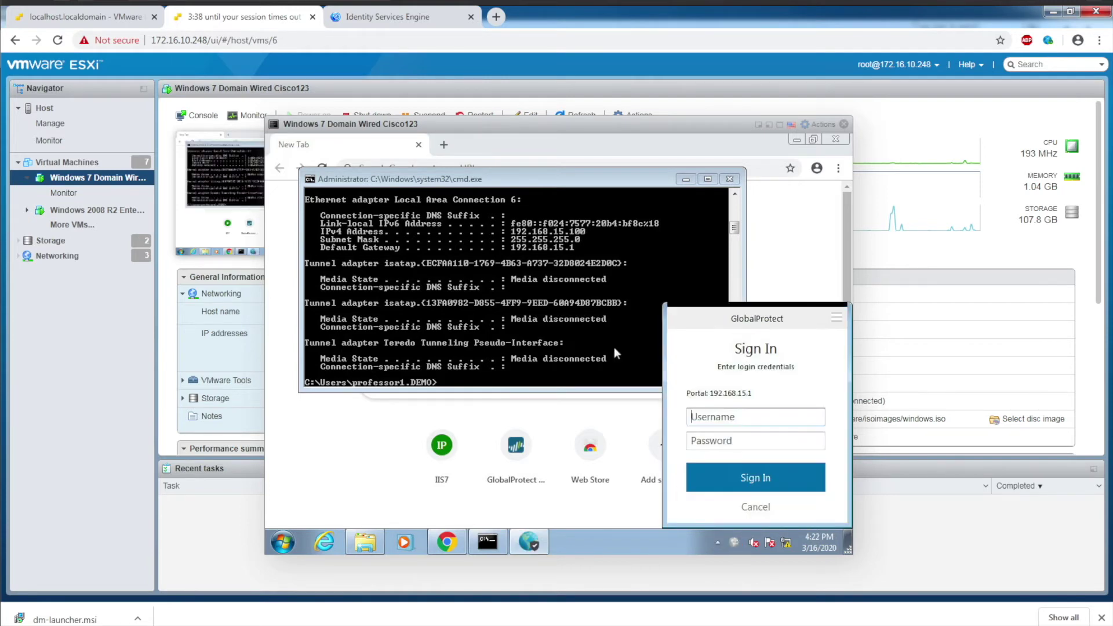
text(student1)
key(Tab)
text(Cisco123!)
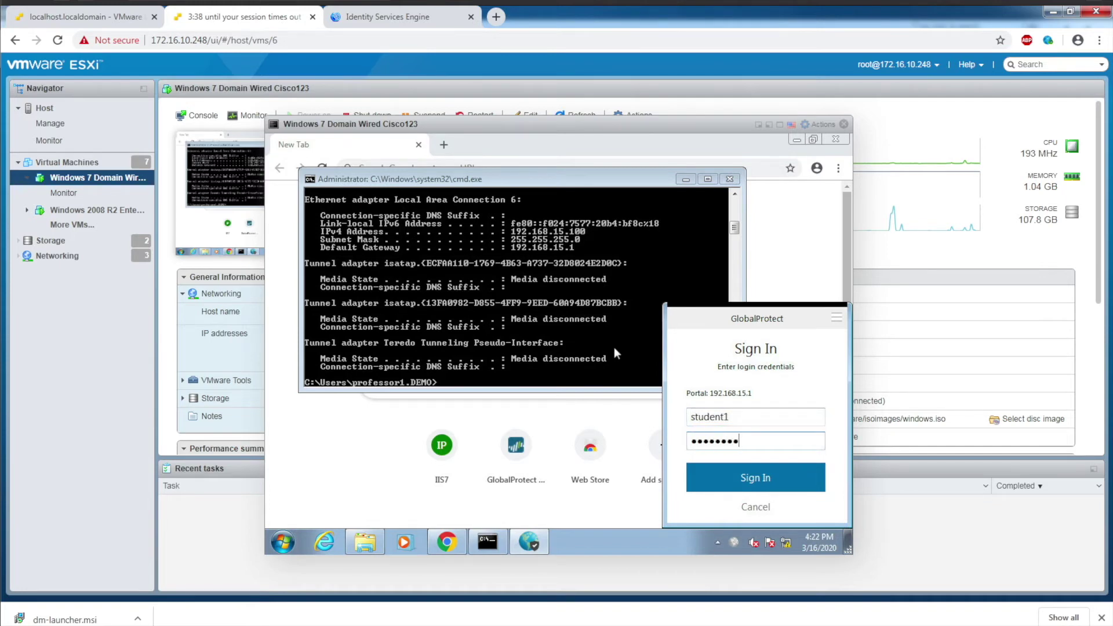
click(744, 478)
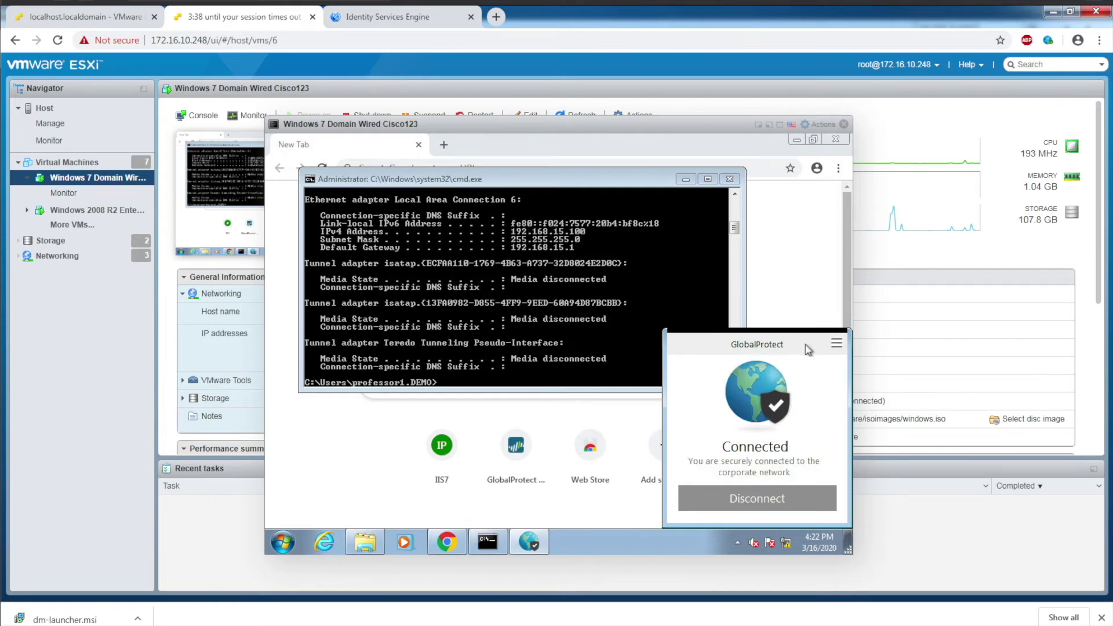
Step: Show GlobalProtect's connection details with assigned local IP 172.16.100.2
click(835, 345)
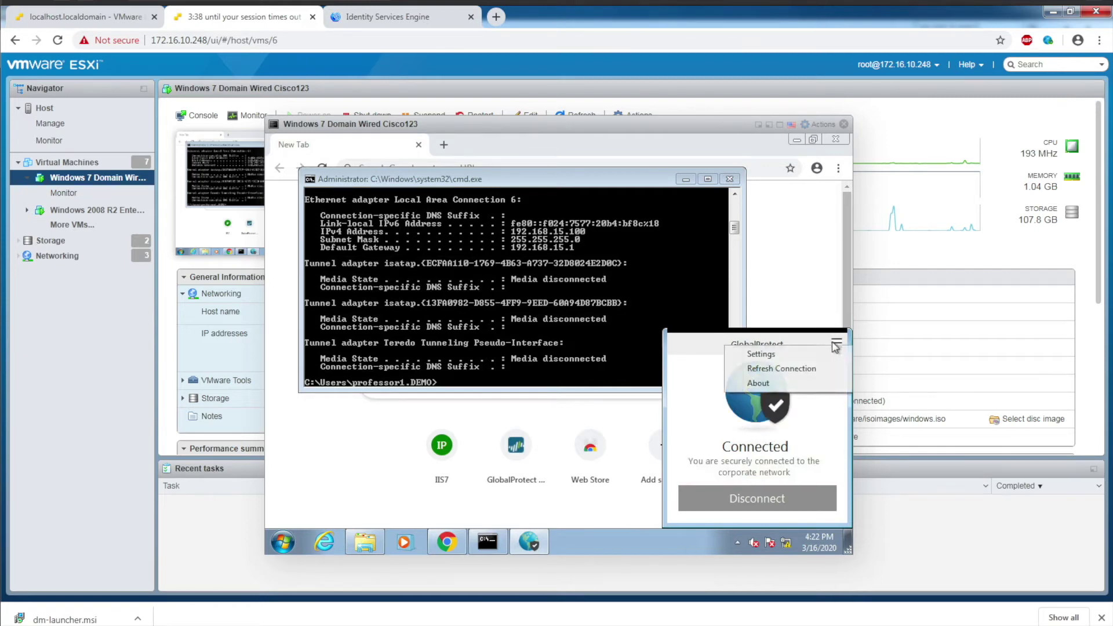
click(795, 353)
click(452, 221)
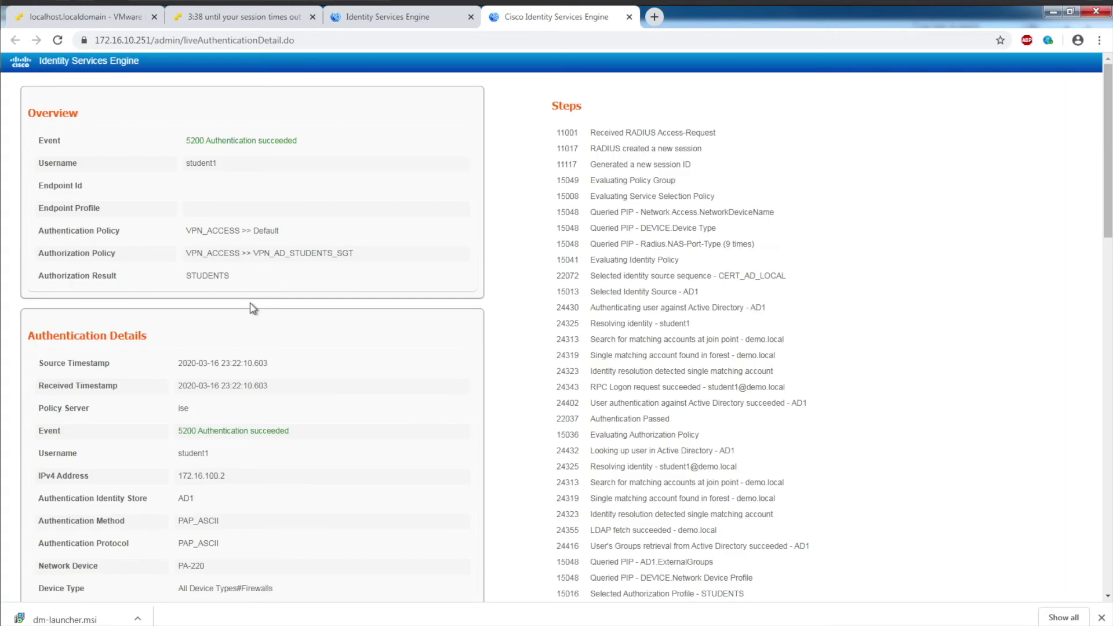
Step: Highlight the session's IPv4 address 172.16.100.2 and security group STUDENTS in ISE's authentication details
scroll(249, 324, down, 2)
double_click(196, 320)
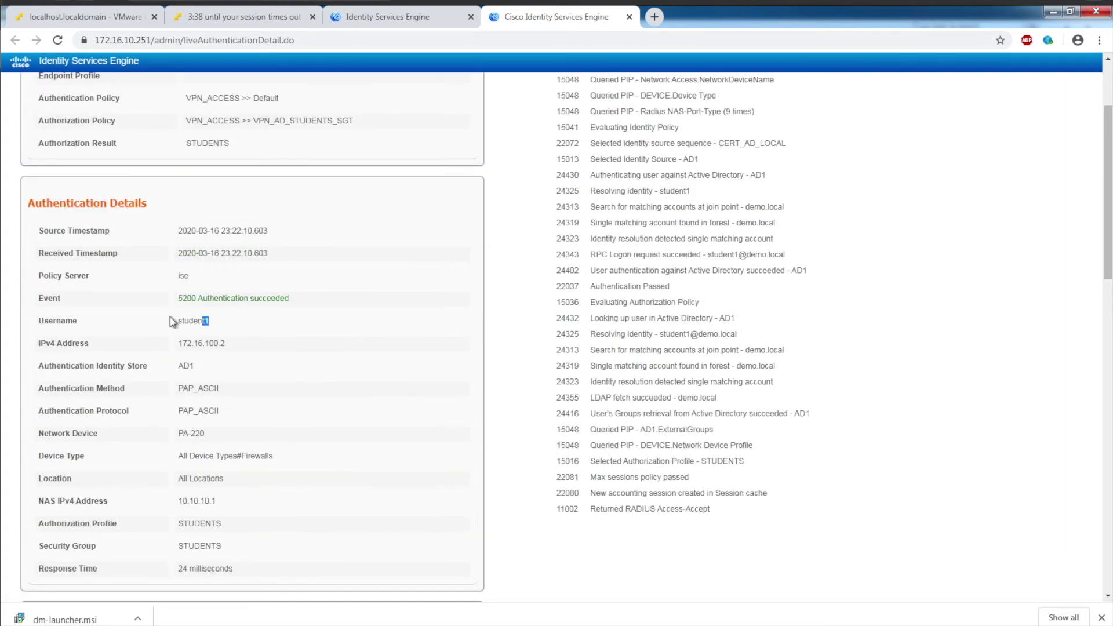
click(229, 346)
drag(199, 346, 168, 348)
drag(238, 548, 161, 544)
Step: Check ISE's All SXP Mappings now maps 172.16.100.2/32 to STUDENTS (102/0066)
click(411, 20)
mouse_move(438, 64)
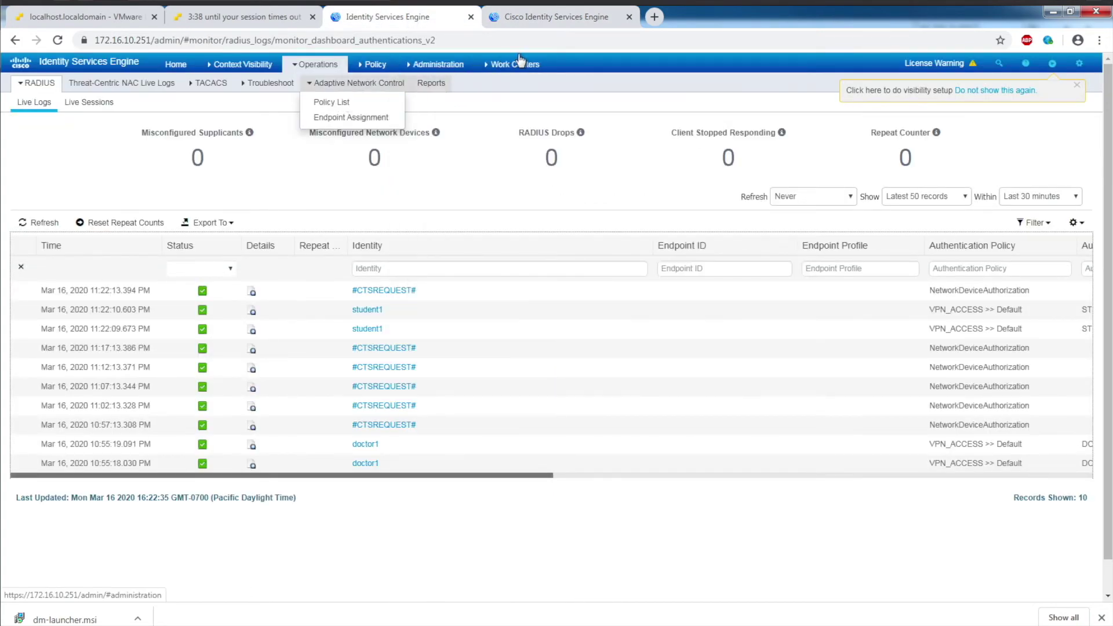
mouse_move(523, 64)
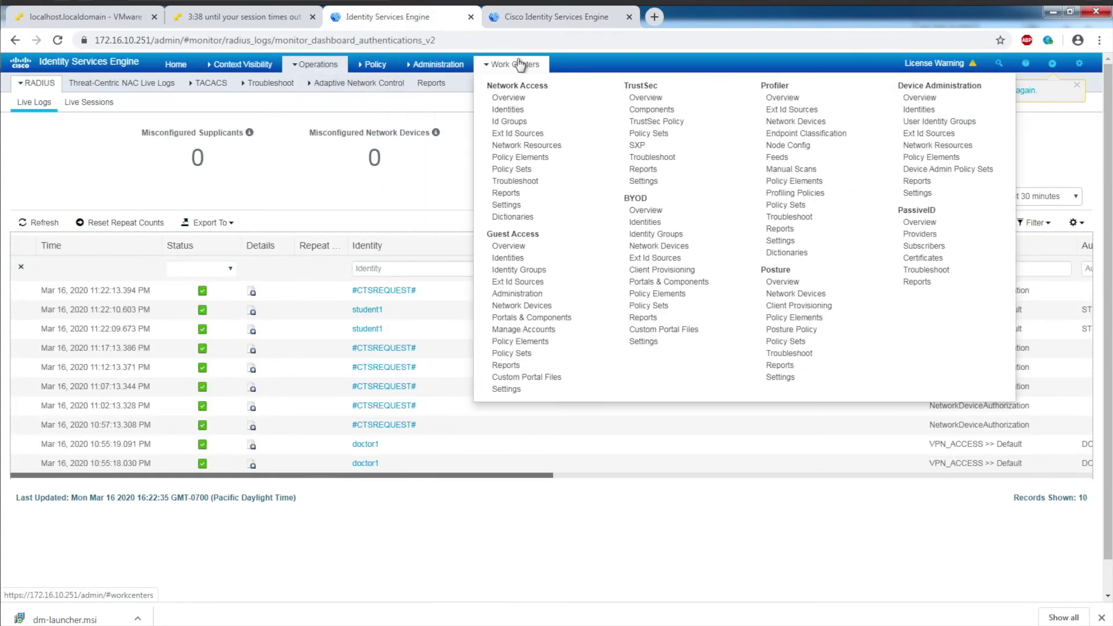
click(636, 144)
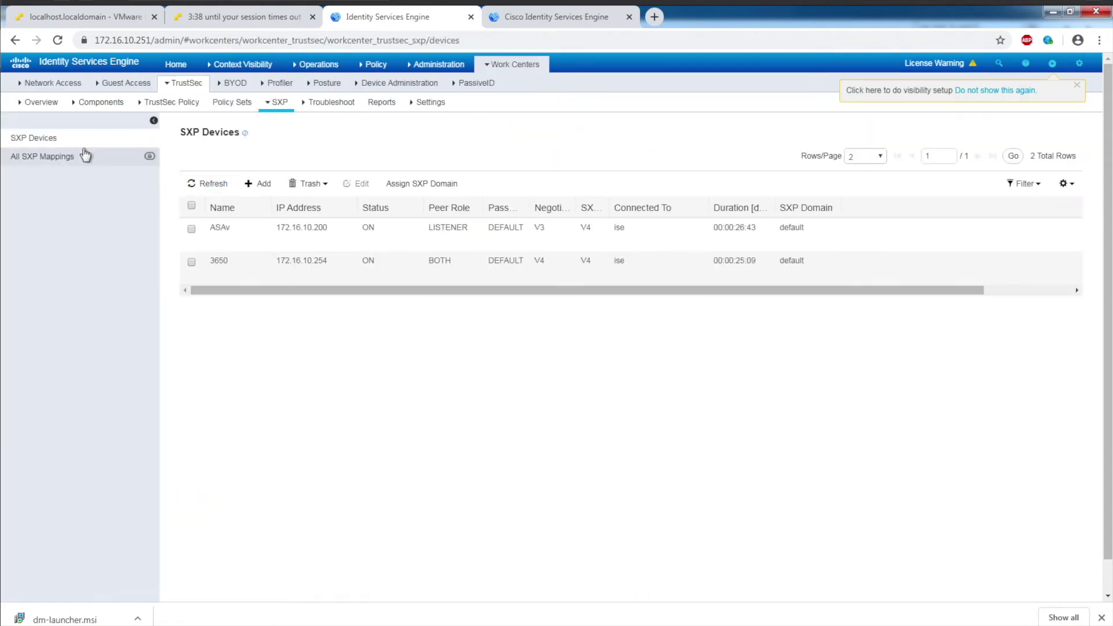
click(46, 156)
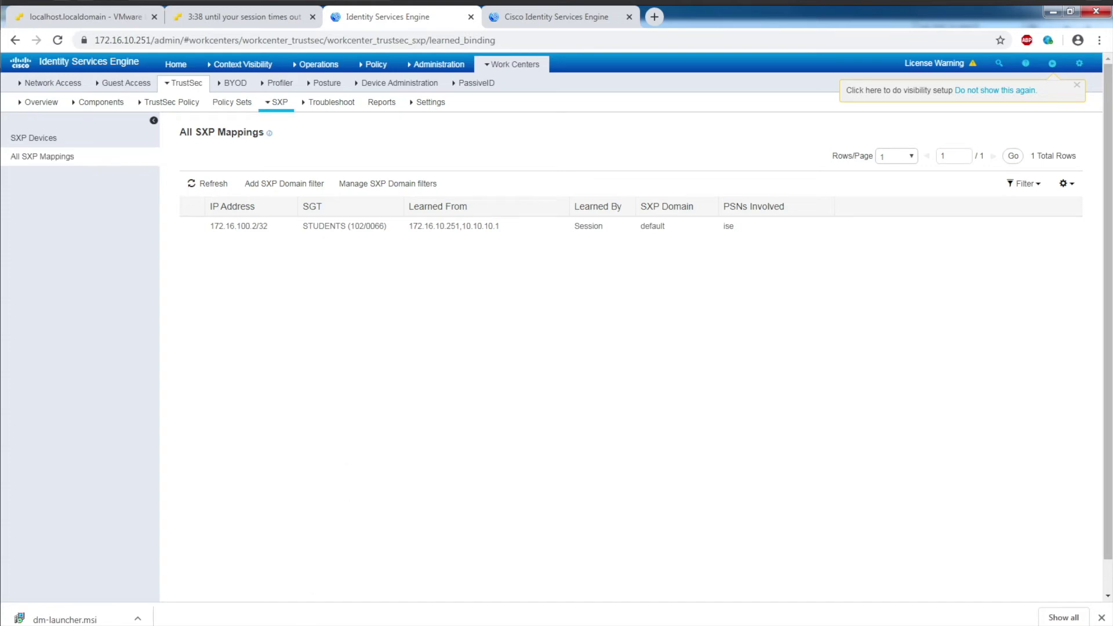
click(301, 577)
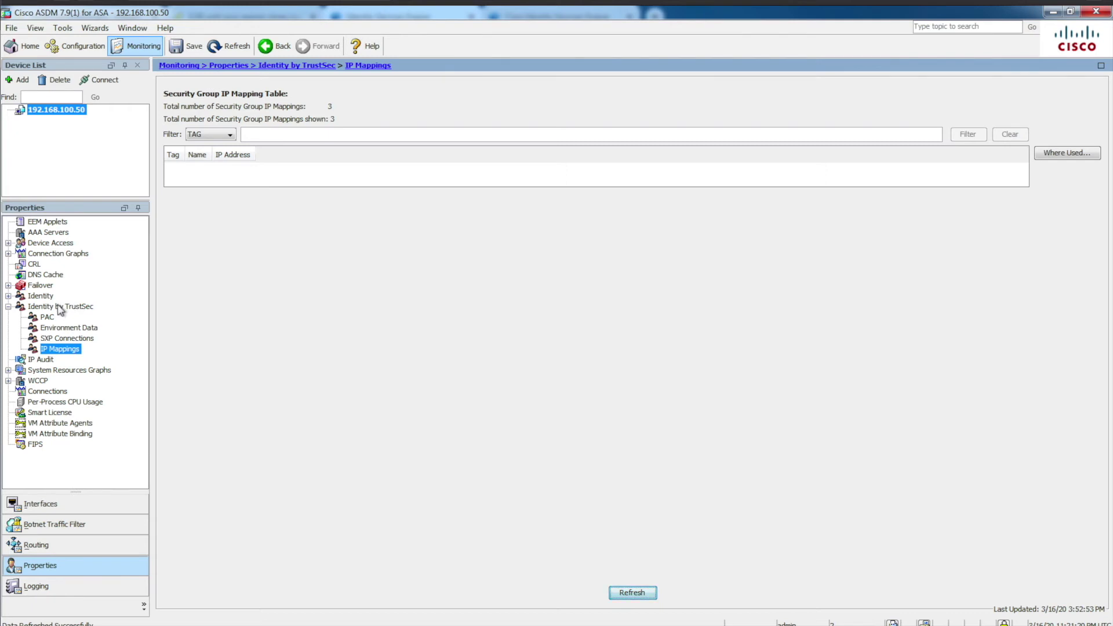
Step: Confirm ASDM's TrustSec IP Mappings show 172.16.100.2 as STUDENTS tag 102, then view Access Rules
click(50, 329)
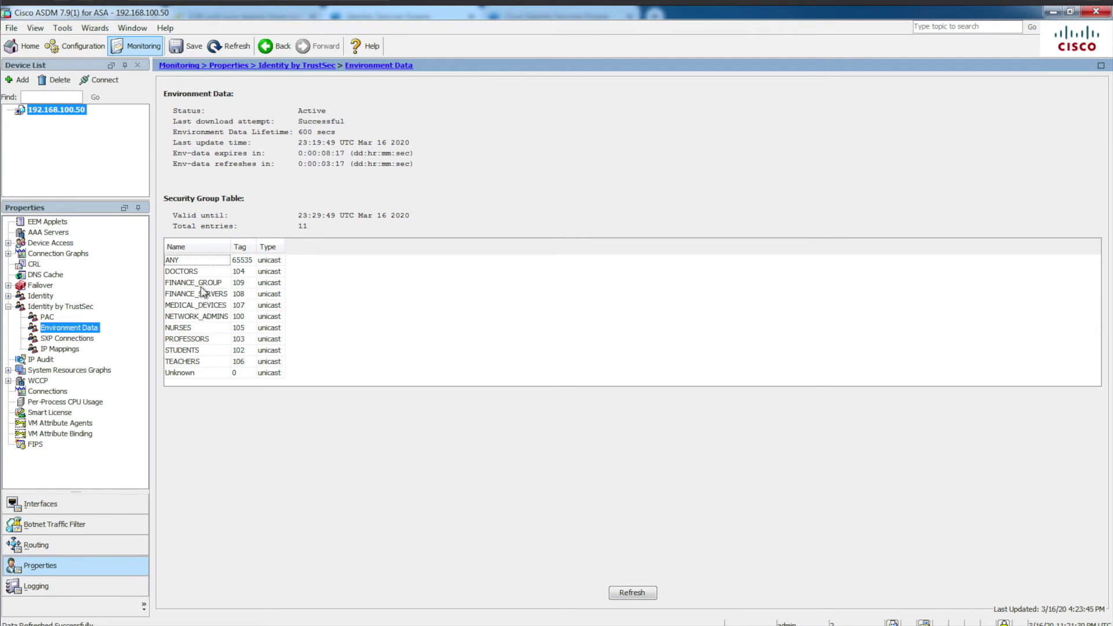
click(60, 351)
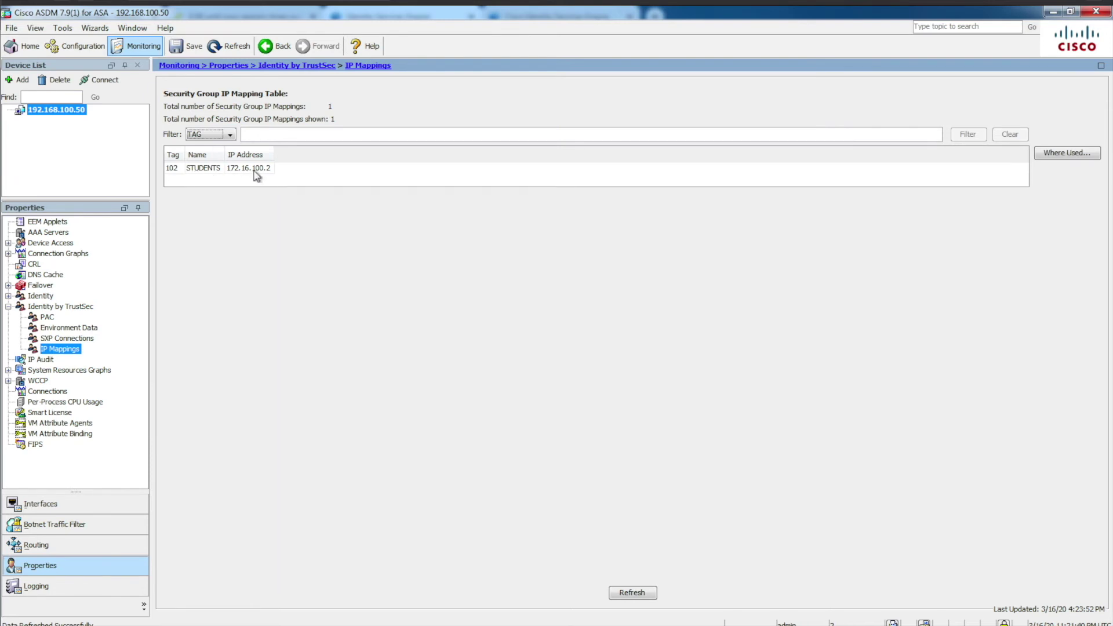
click(78, 49)
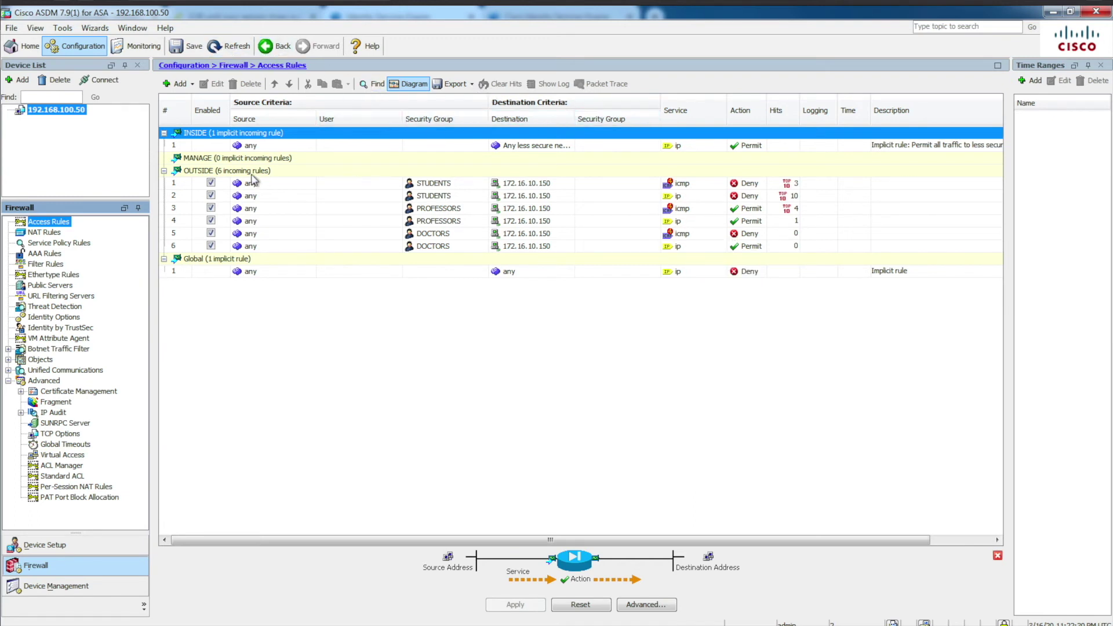
Step: Clear the hit counts on the OUTSIDE access rules
click(211, 183)
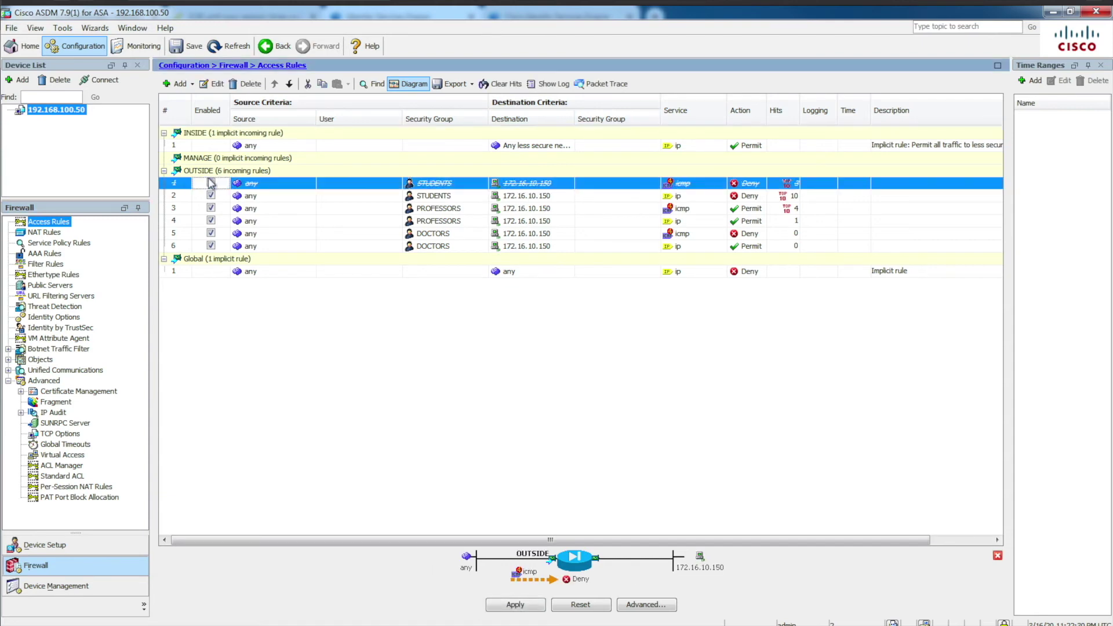
click(211, 183)
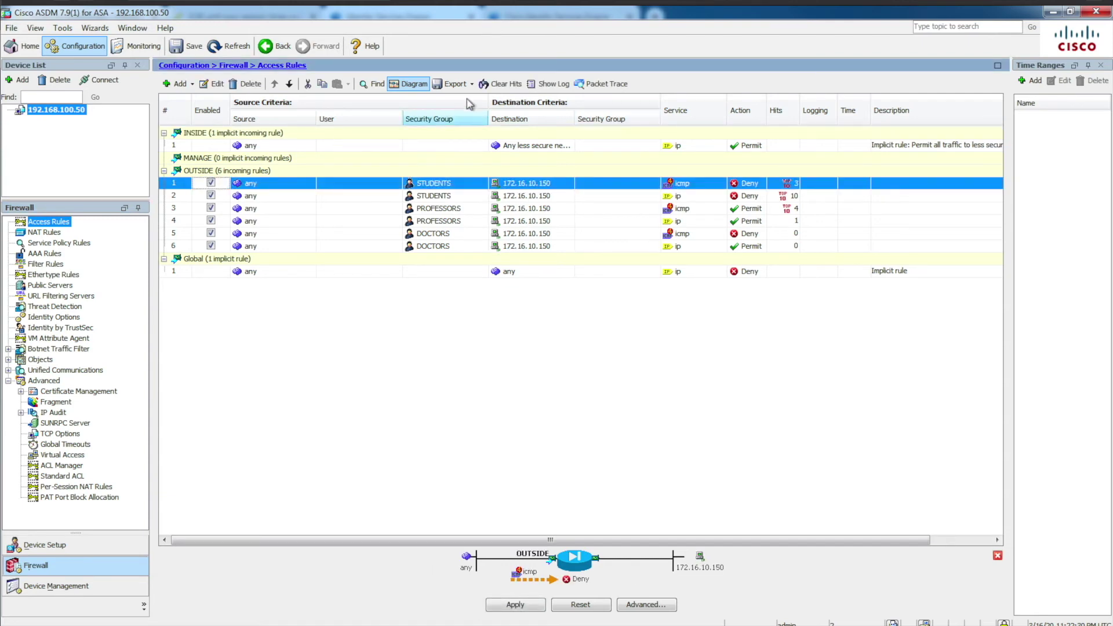
click(500, 84)
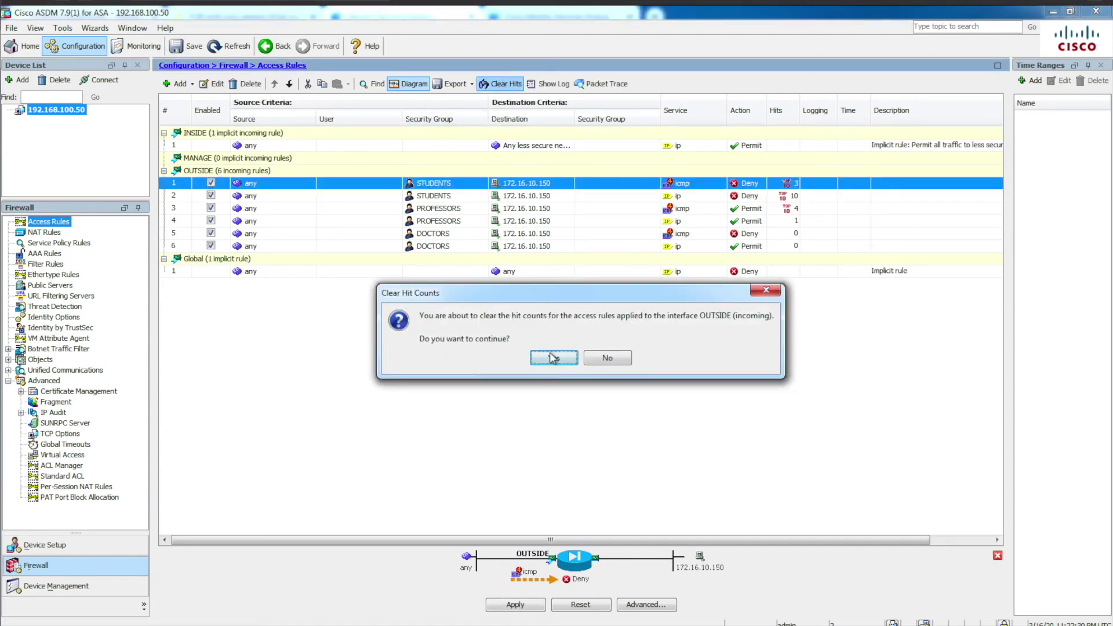
click(550, 356)
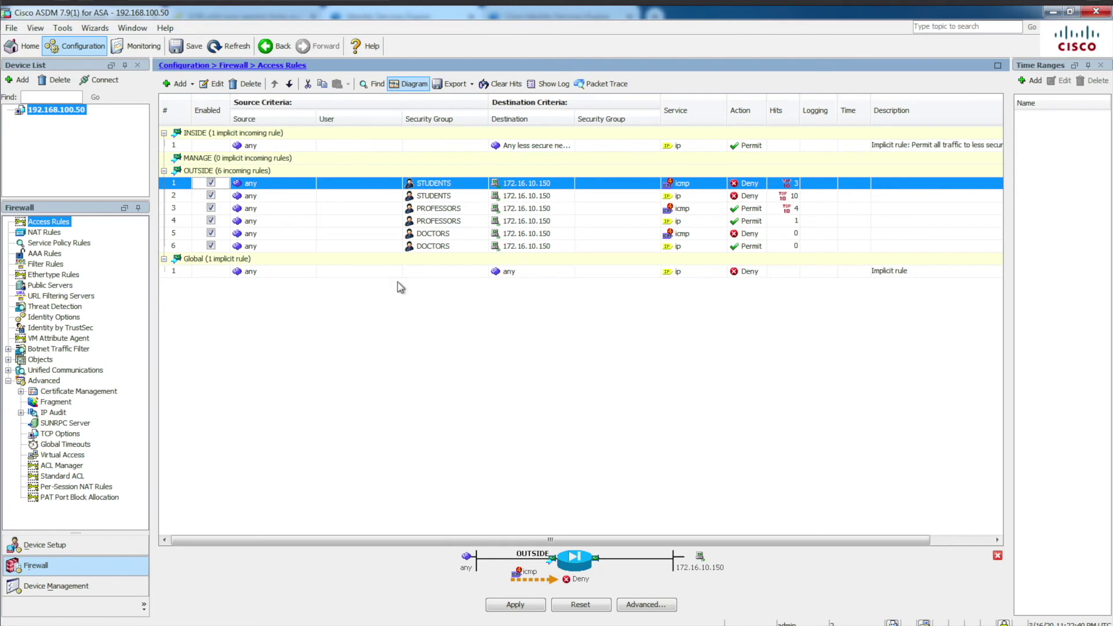
Step: Refresh ASDM from the device, discarding unapplied changes
click(215, 48)
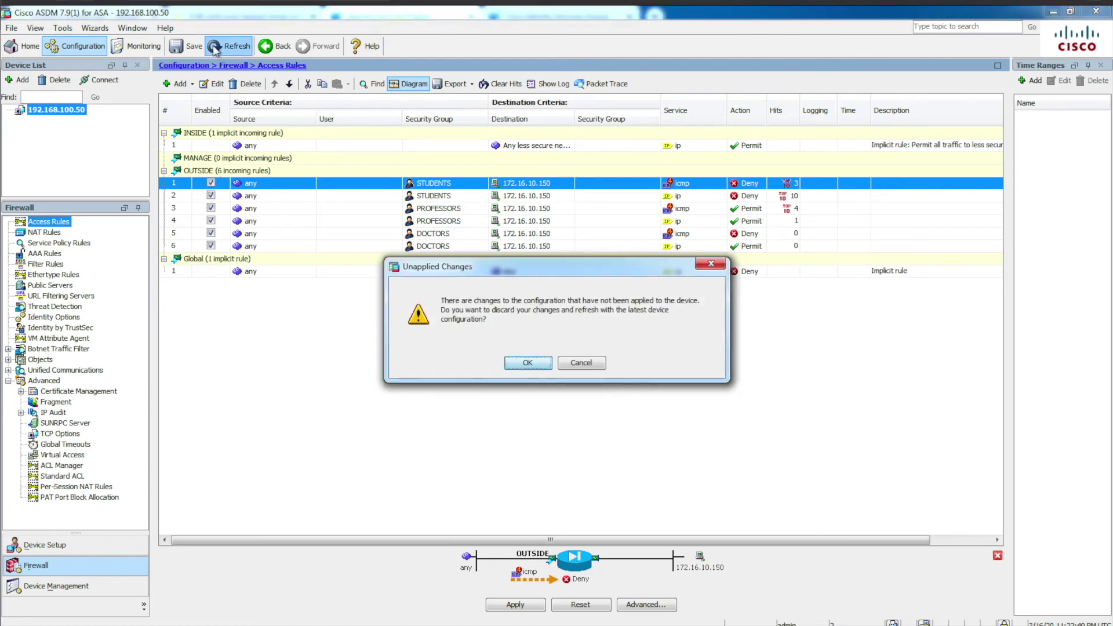
click(528, 364)
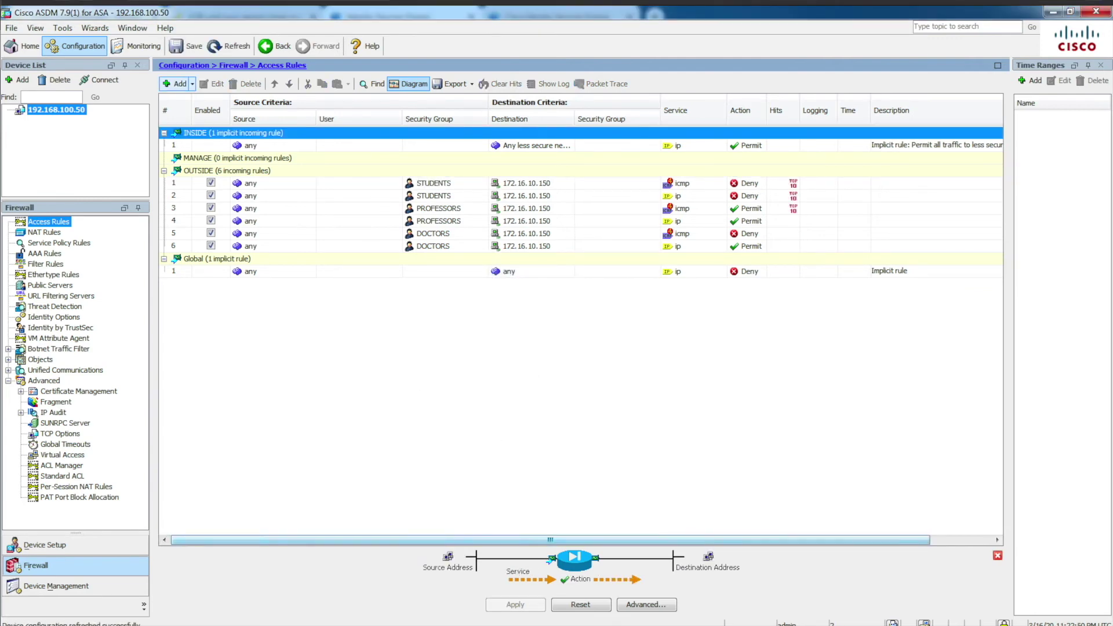
key(alt+Tab)
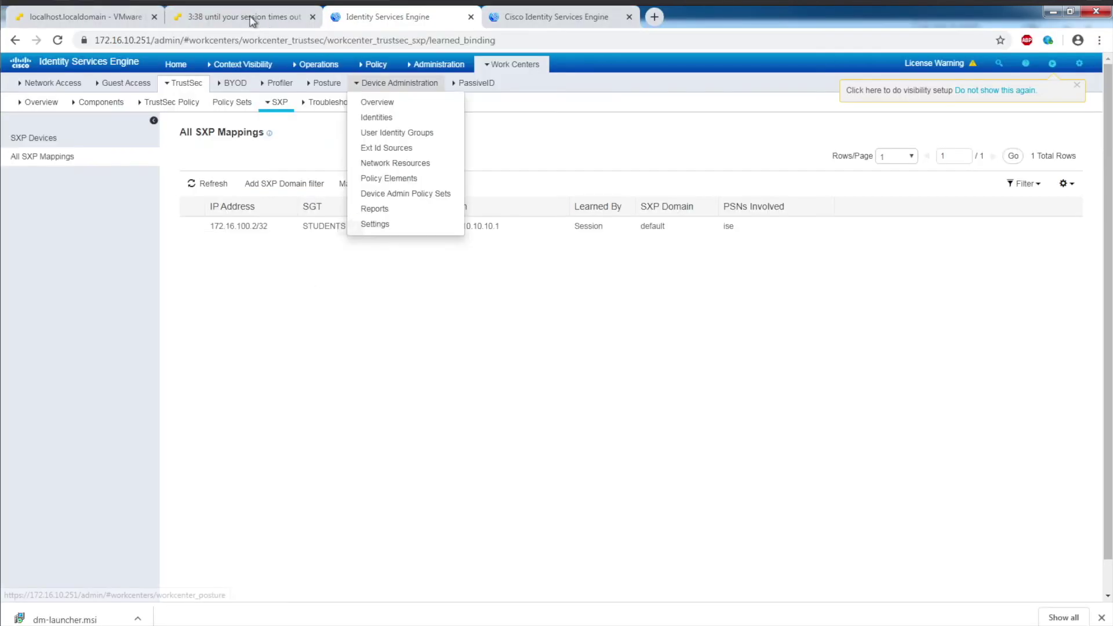
Step: Ping 172.16.10.150 from the Windows 7 VM, which times out
click(251, 18)
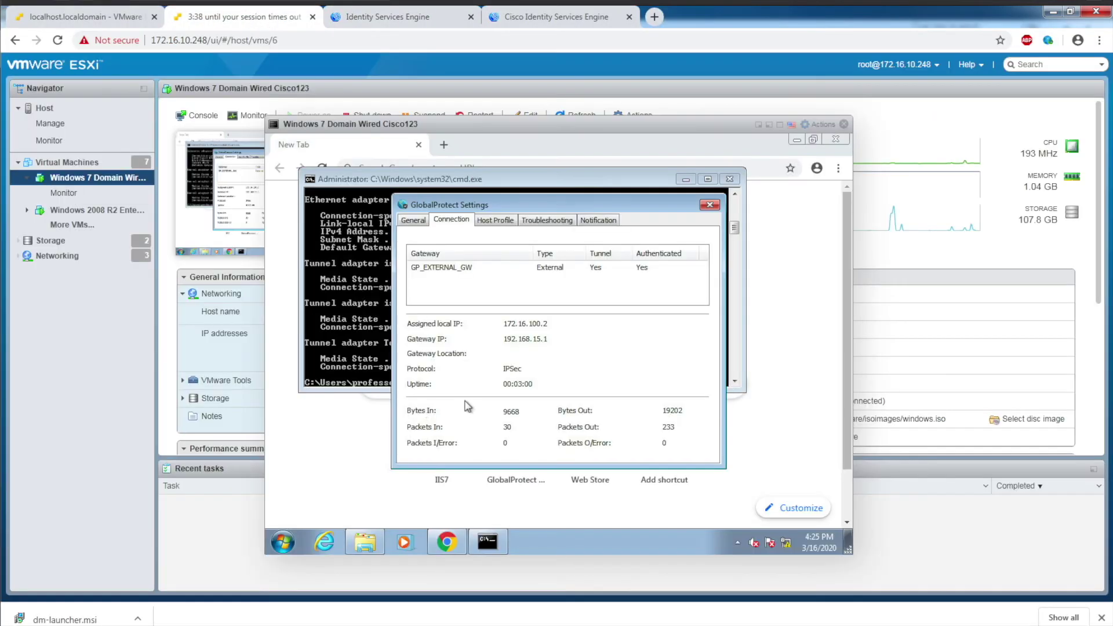
click(709, 205)
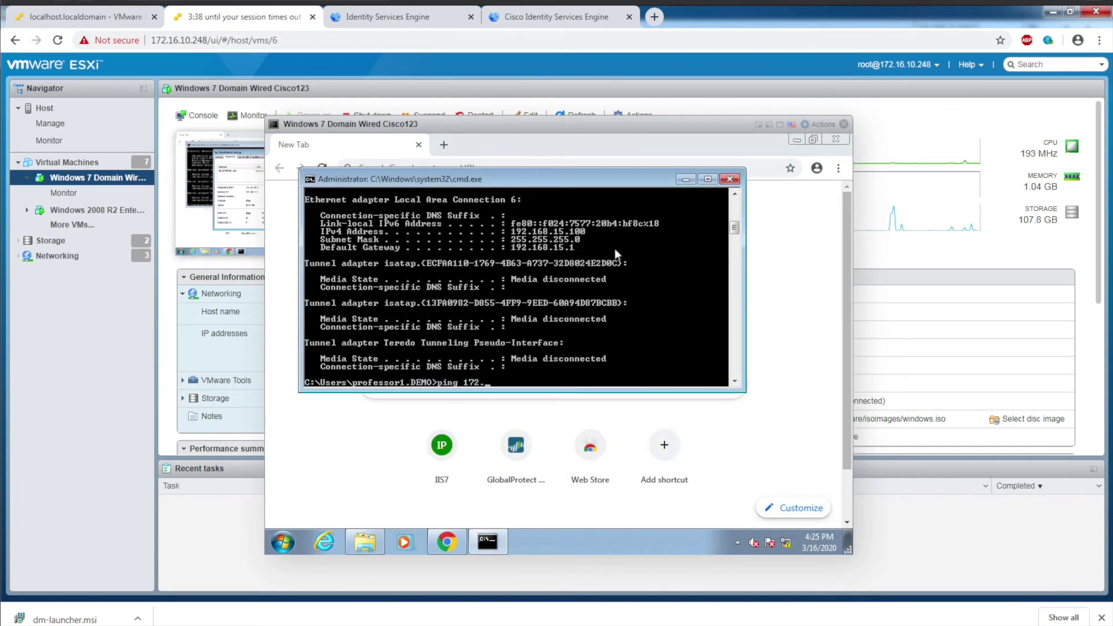
text(10.150)
key(Return)
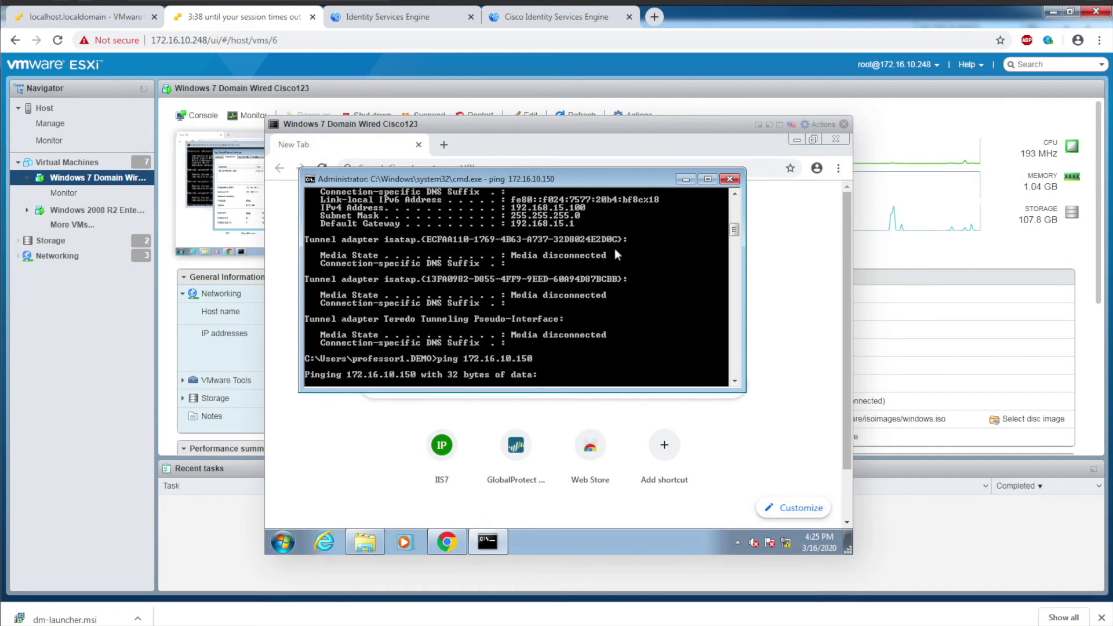
Step: Browse to 172.16.10.150 in a Chrome incognito window on the VM
click(448, 546)
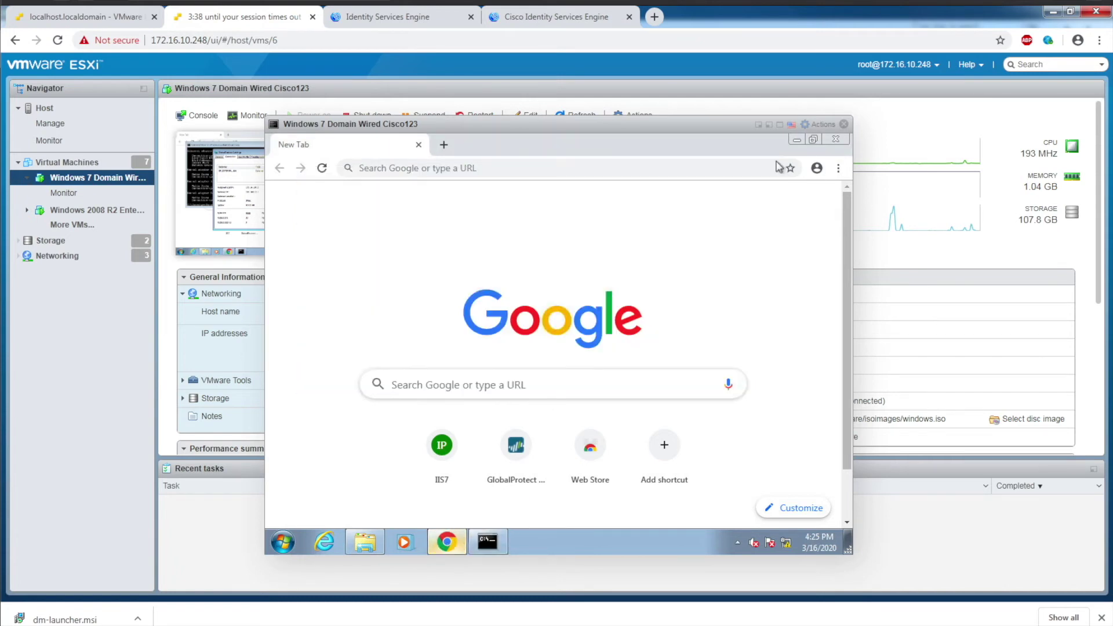
click(838, 168)
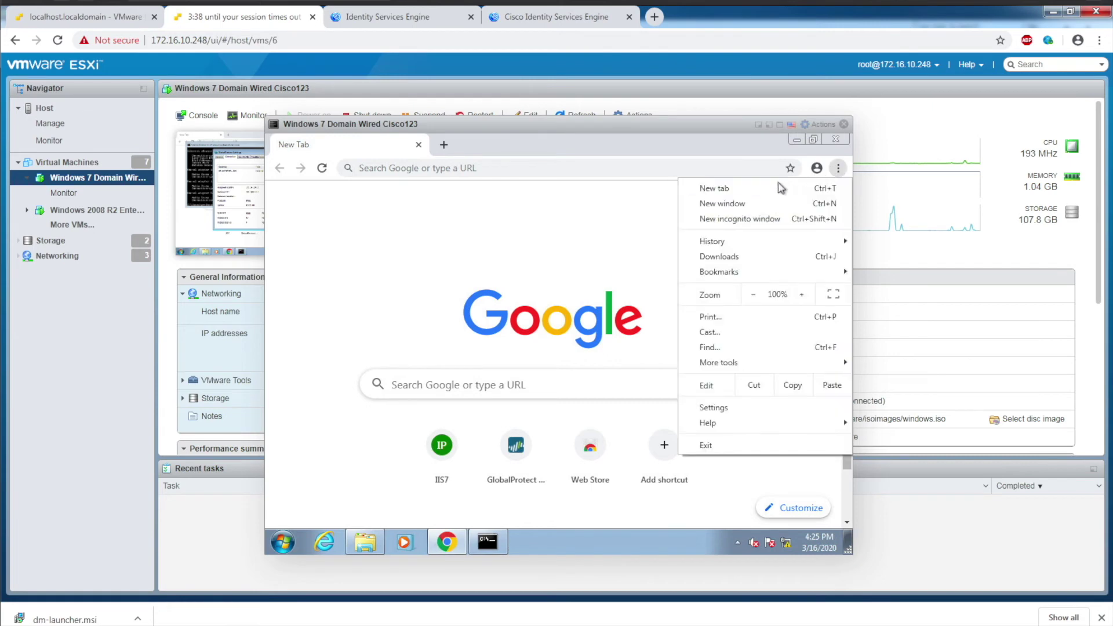
click(752, 221)
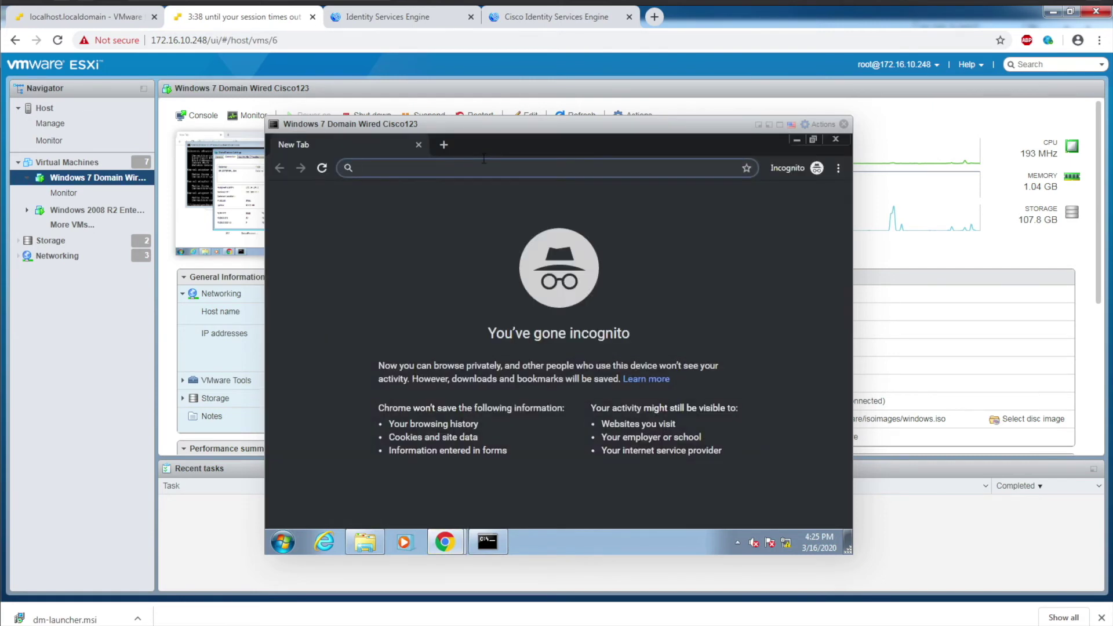
text(1)
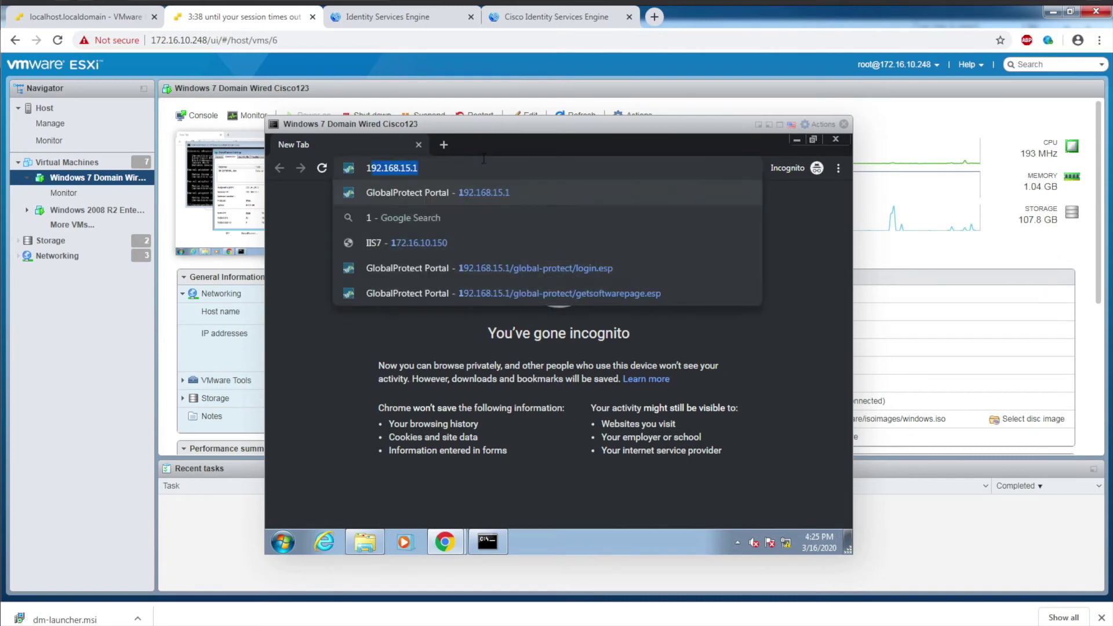
text(72)
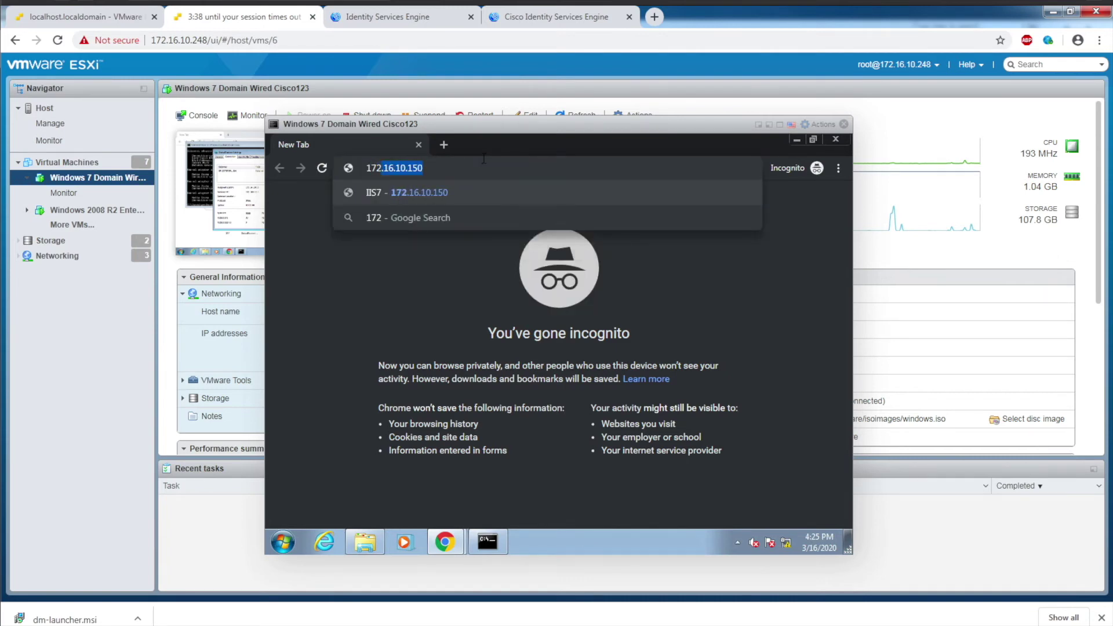
key(Return)
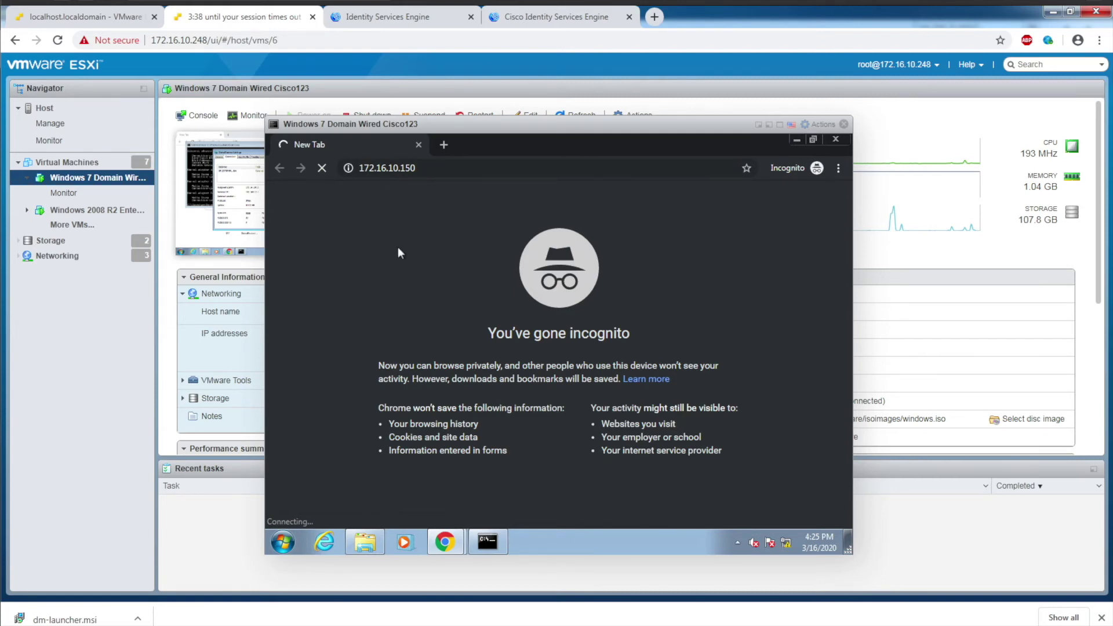
key(alt+Tab)
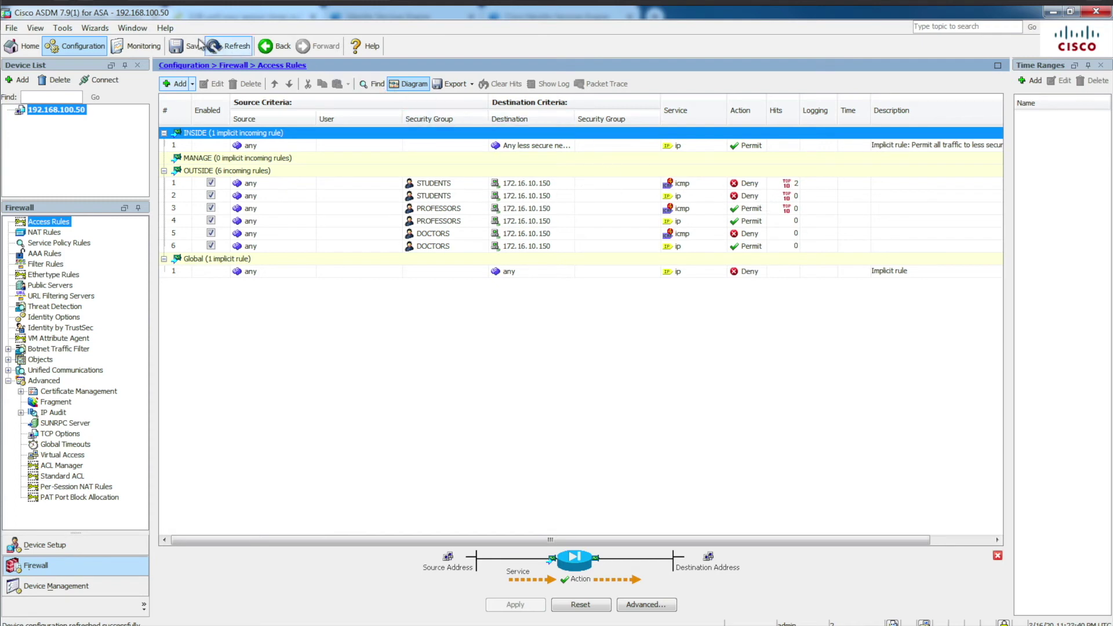
Step: Check rule 1's hit statistics, showing 7 hits on the STUDENTS deny rule, then close the failed incognito window
mouse_move(792, 187)
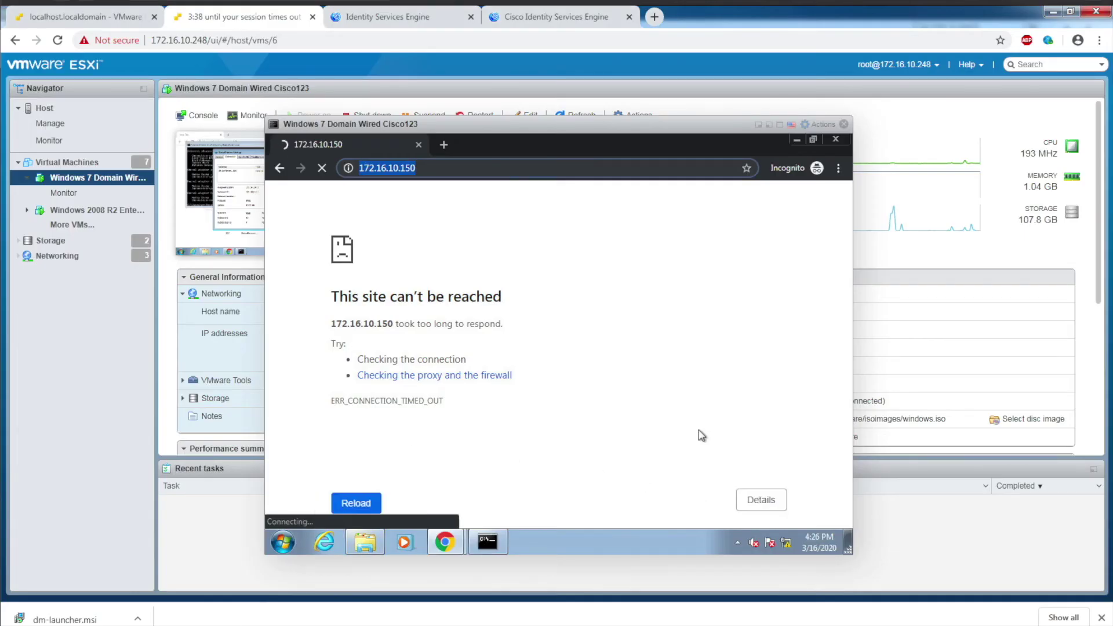
click(833, 143)
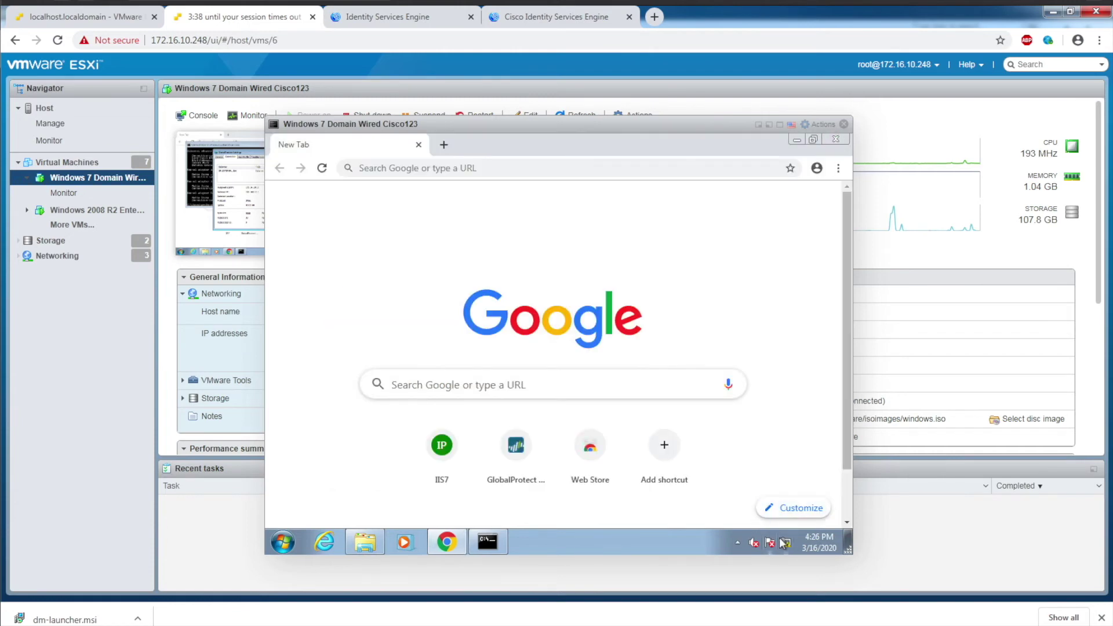
Step: Disconnect GlobalProtect from the system tray and start a new connection
click(737, 543)
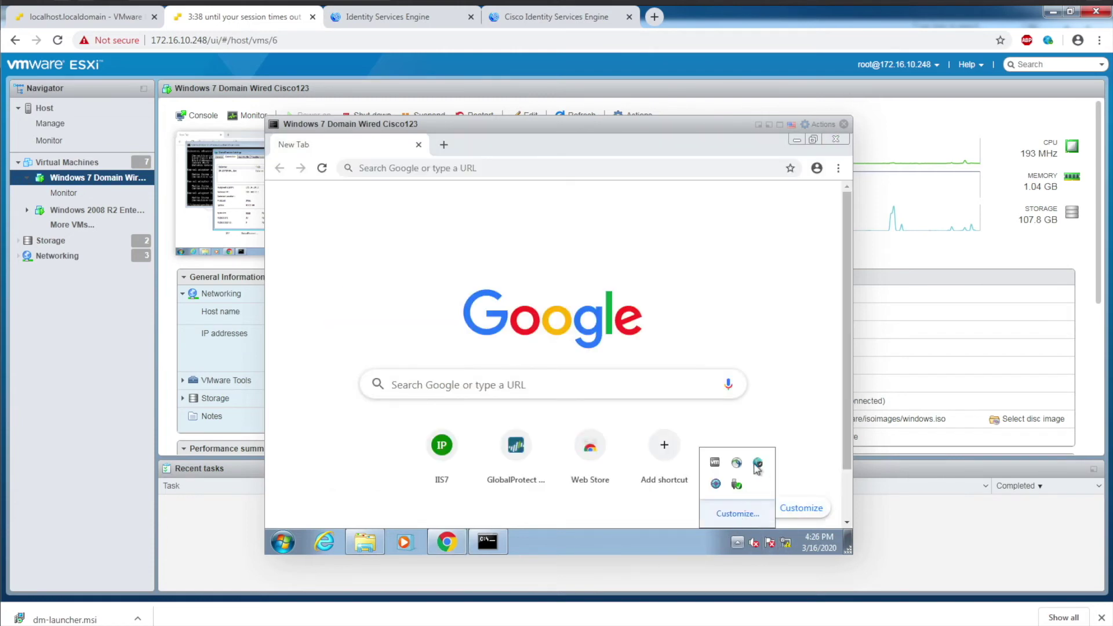
click(757, 464)
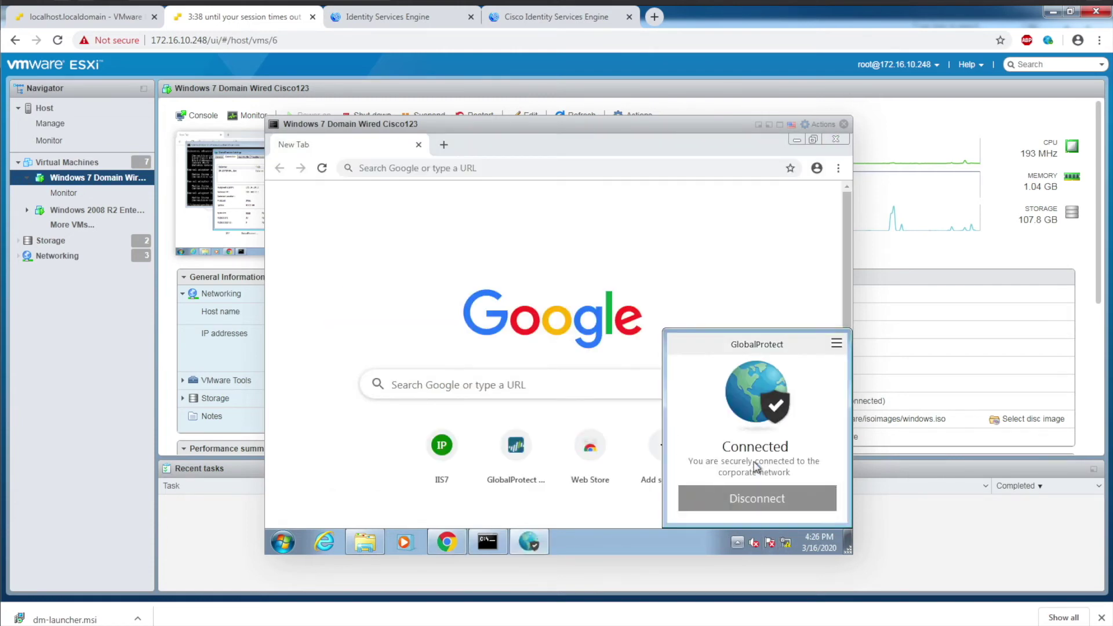
click(752, 506)
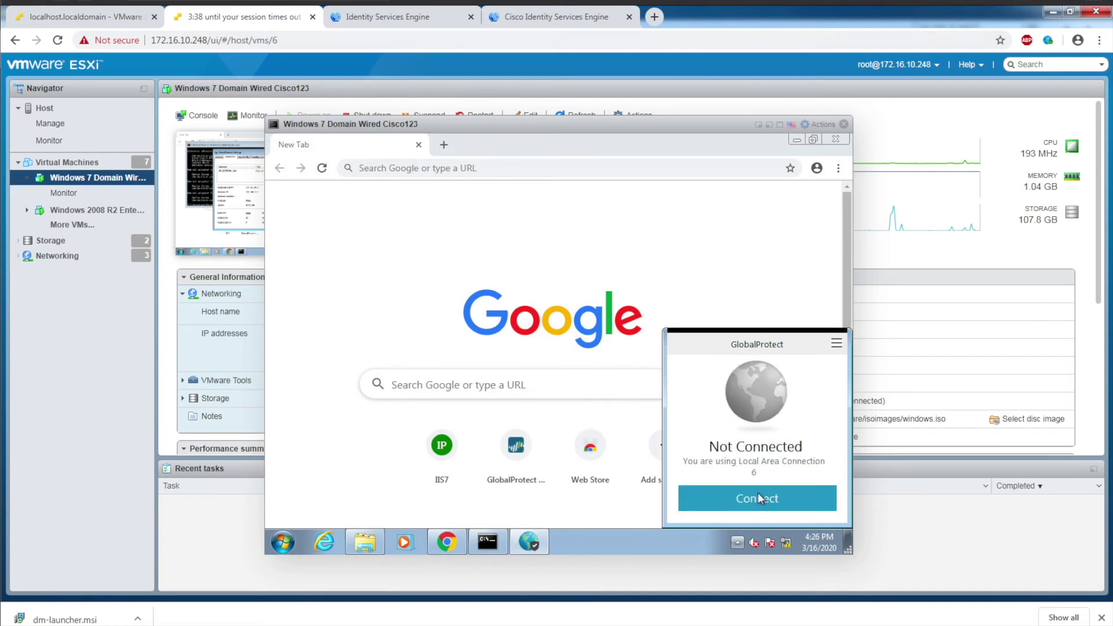
click(759, 499)
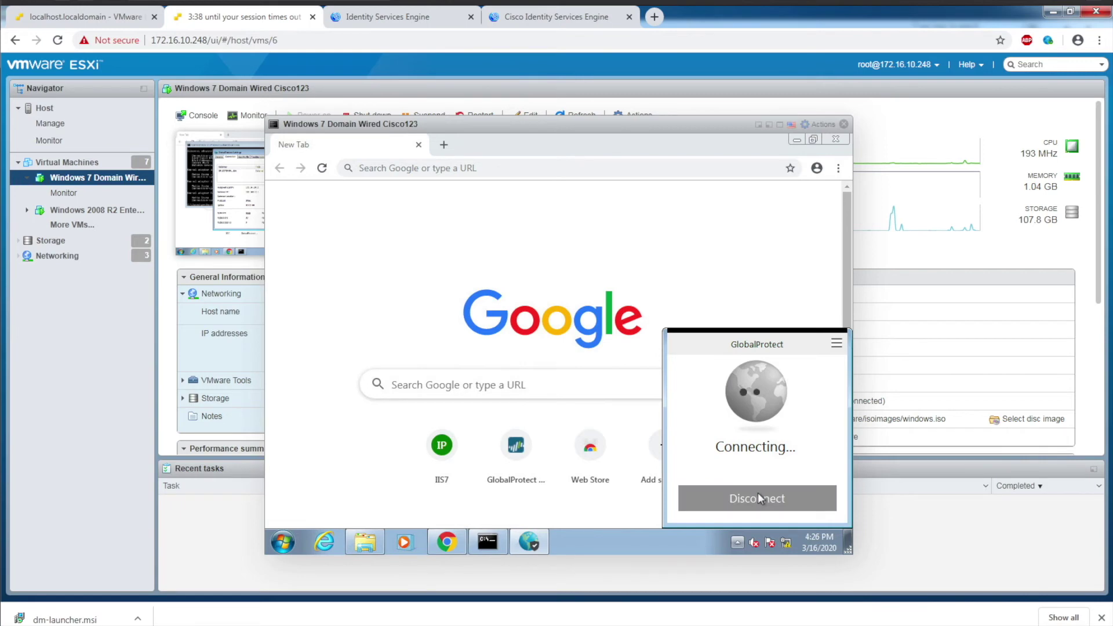
Step: Sign in to GlobalProtect with the professor account's username and password
text(professor1)
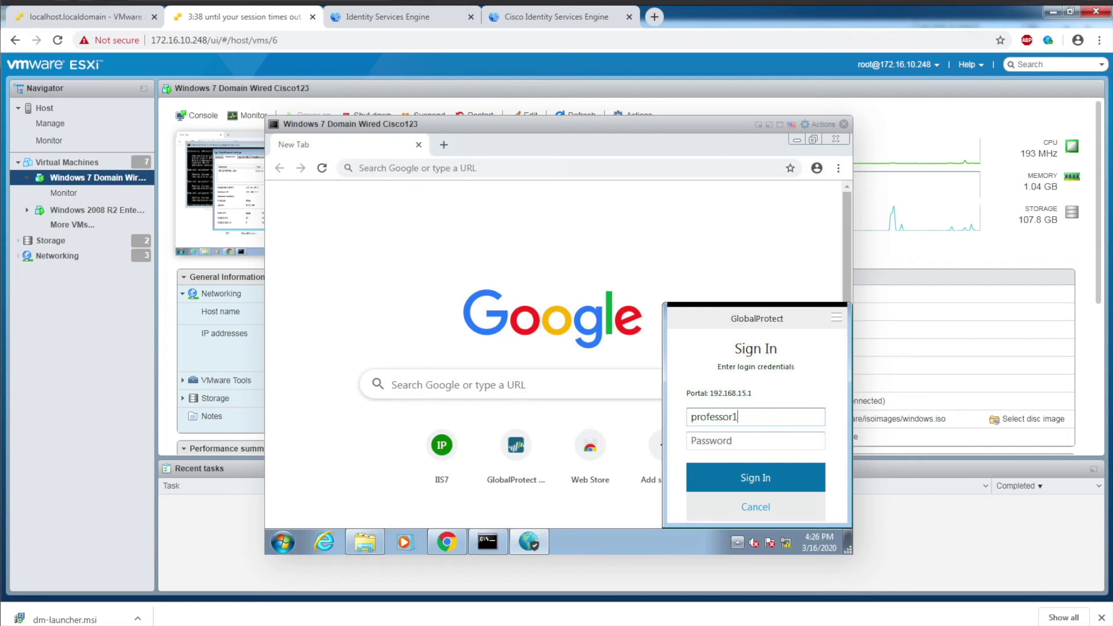
key(Tab)
text(•)
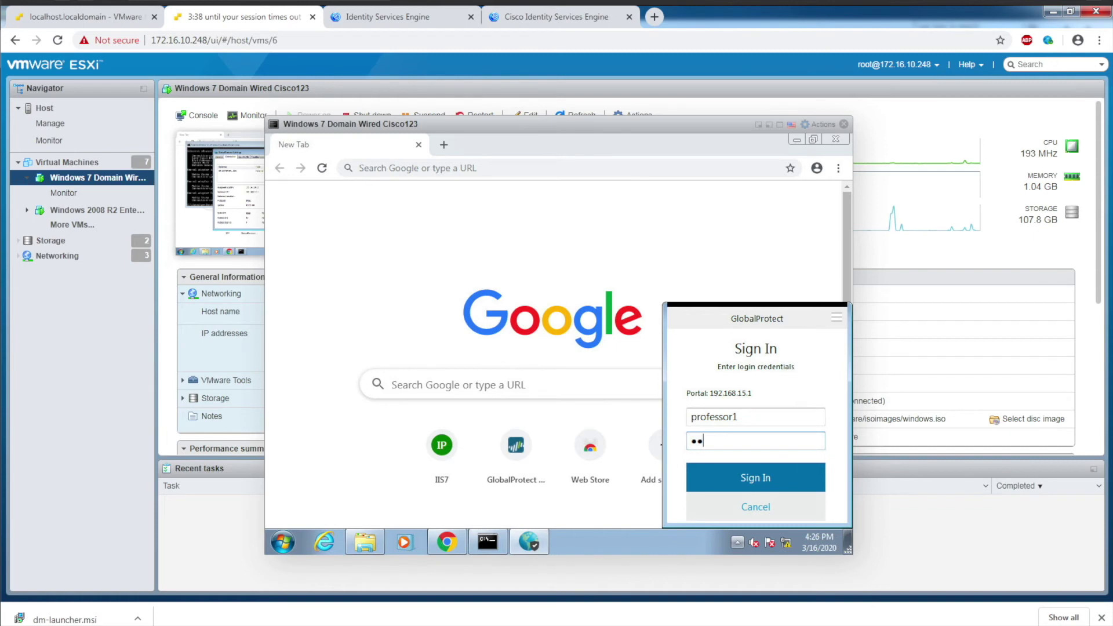
click(758, 490)
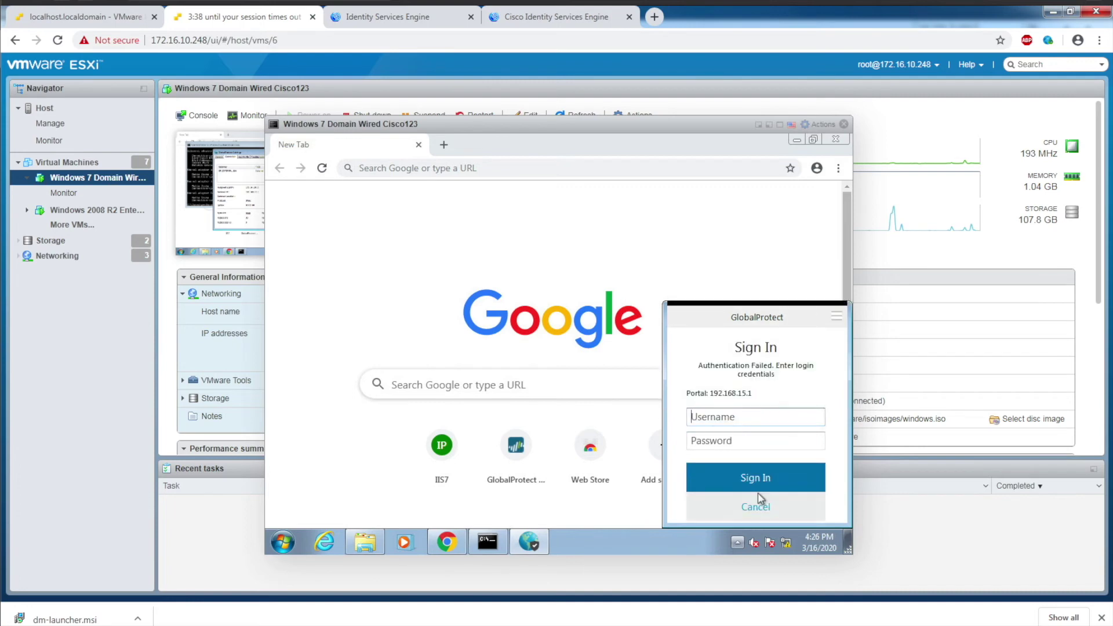
text(professor1)
key(Tab)
text(123)
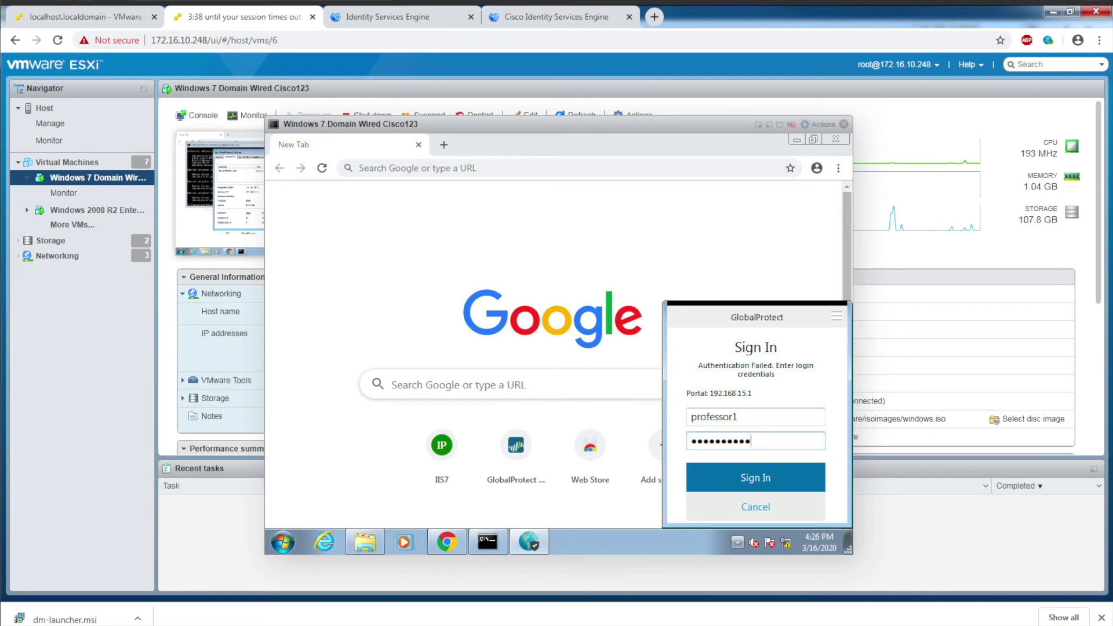
key(Return)
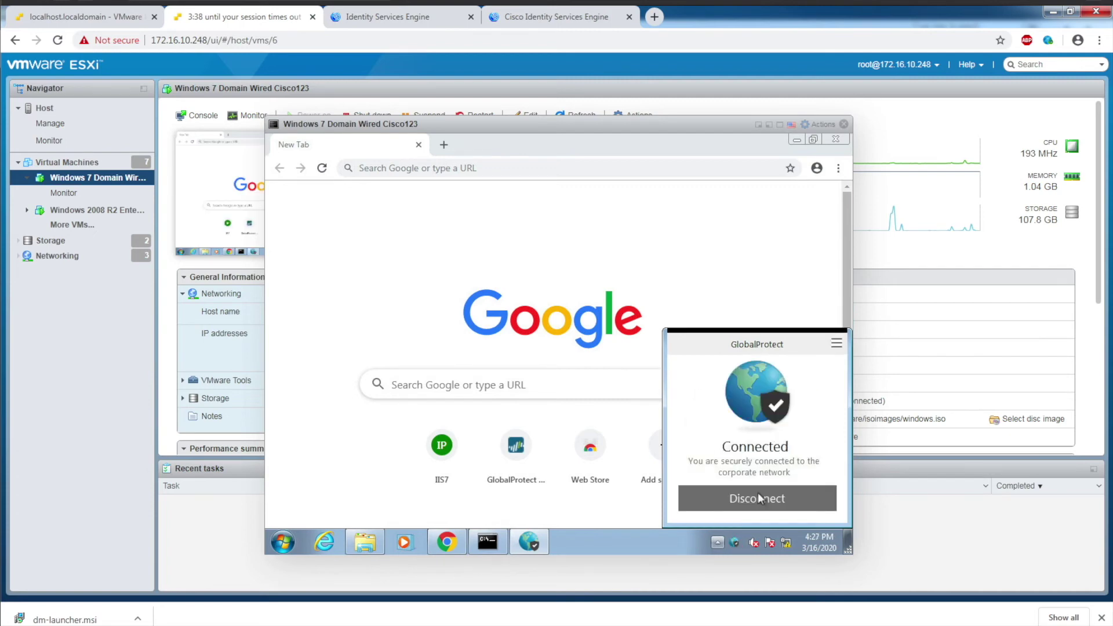
Step: Confirm in GlobalProtect Settings > Connection that the assigned address is 172.16.100.3
click(836, 343)
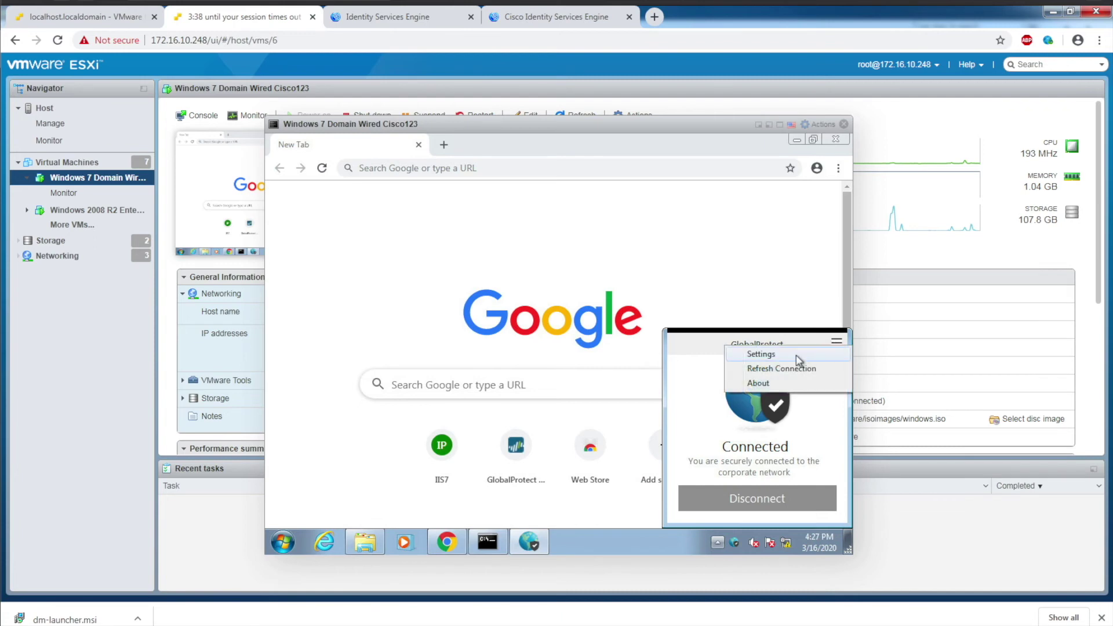
click(798, 356)
click(444, 221)
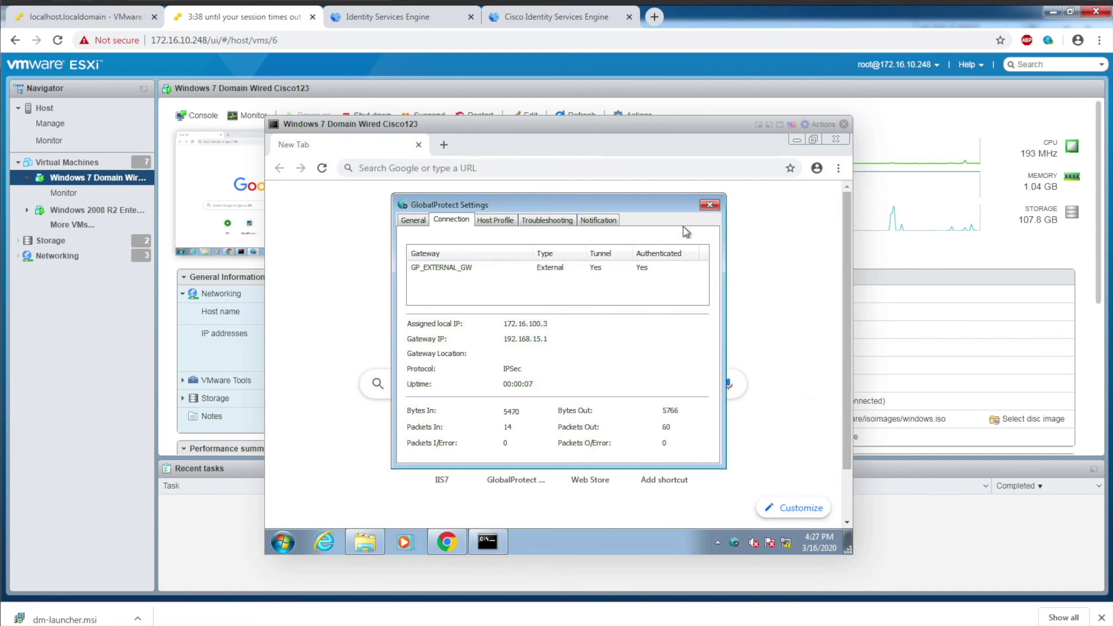
click(710, 205)
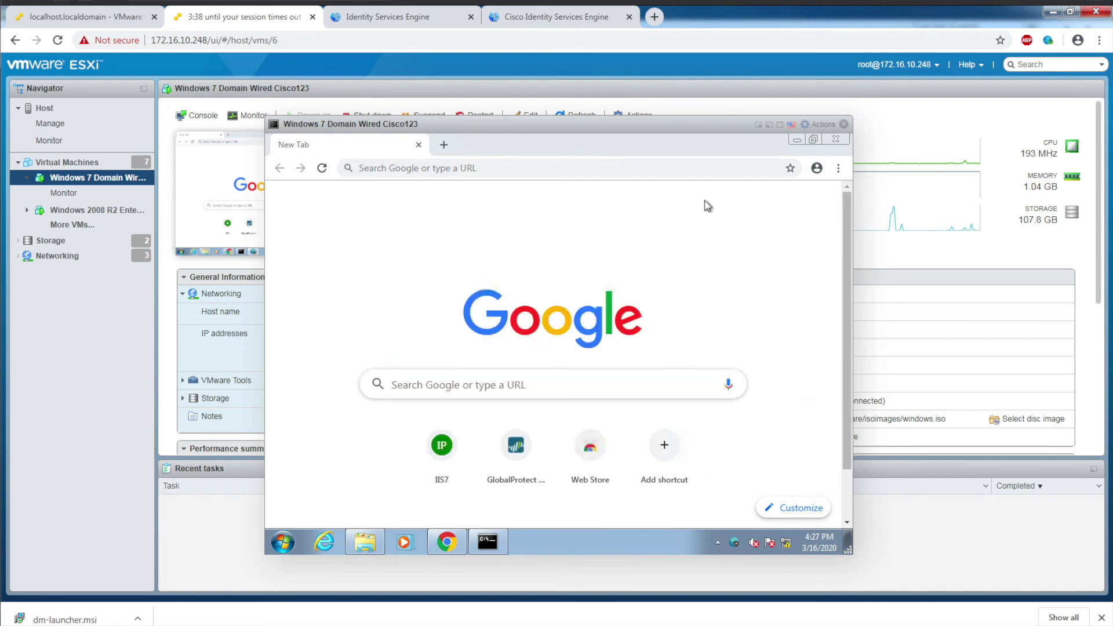
Step: Go to Operations > RADIUS > Live Logs in the ISE tab
click(402, 13)
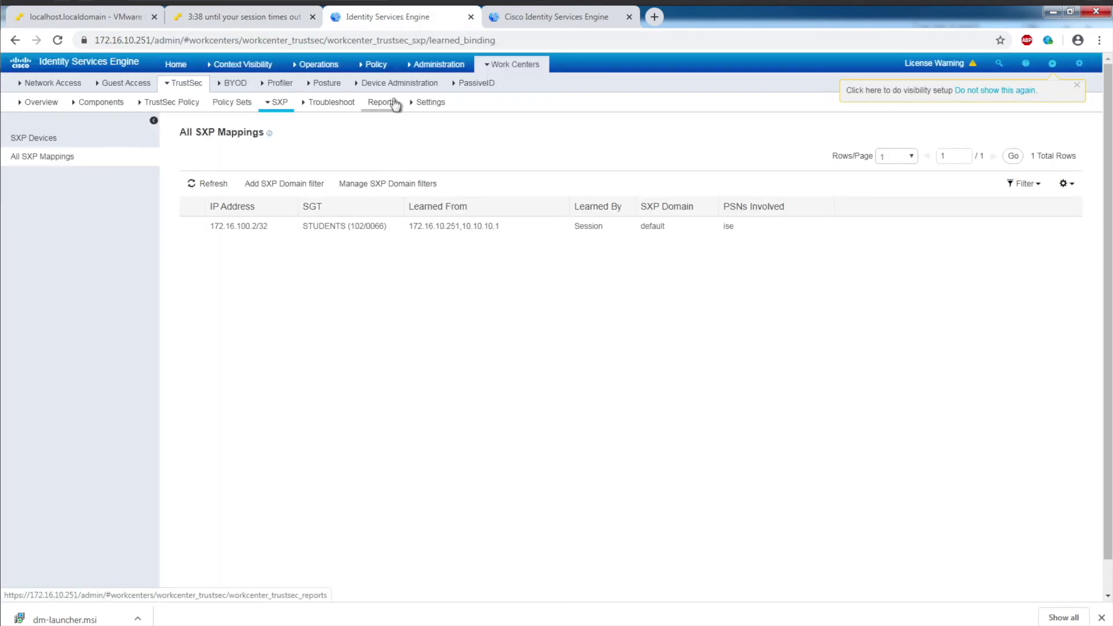
mouse_move(439, 73)
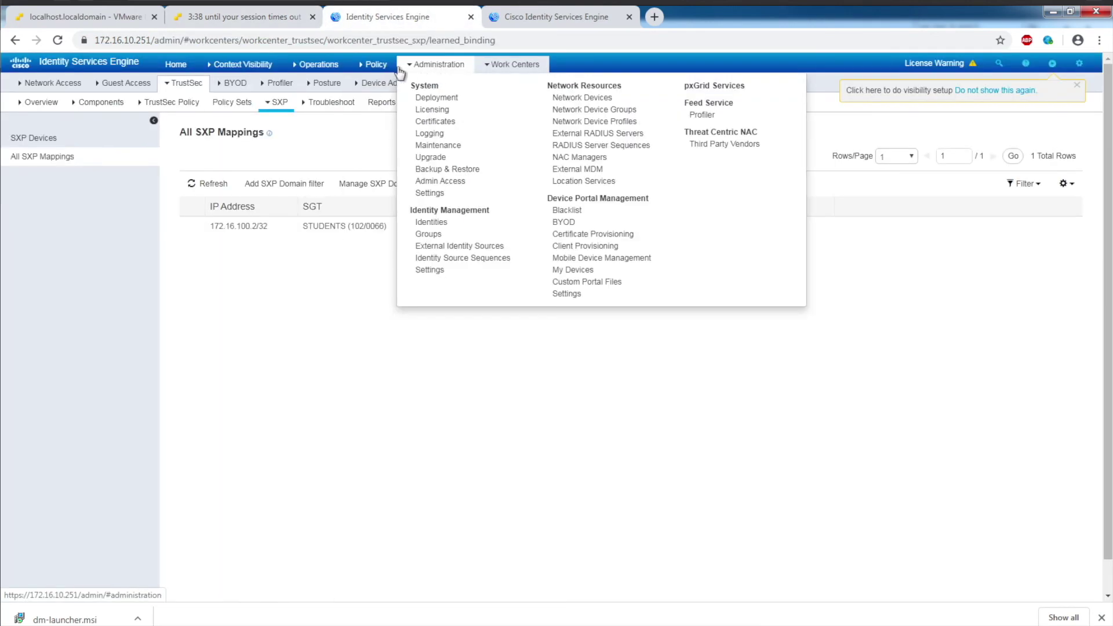
mouse_move(316, 64)
click(313, 99)
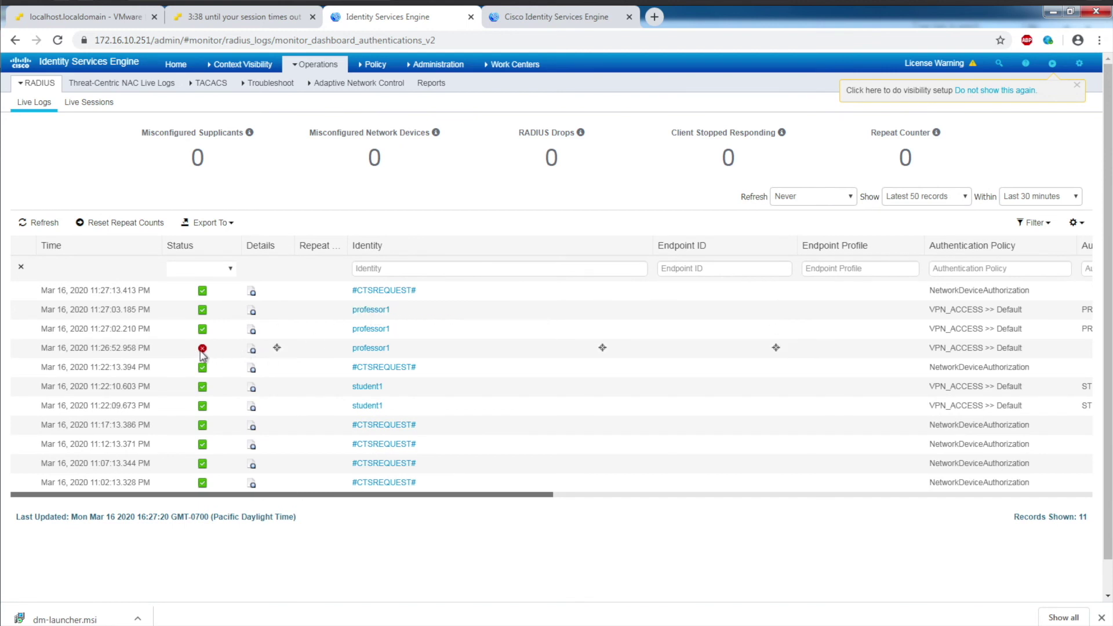
Step: Review the professor session's authentication details, highlighting its PROFESSORS security group
mouse_move(202, 354)
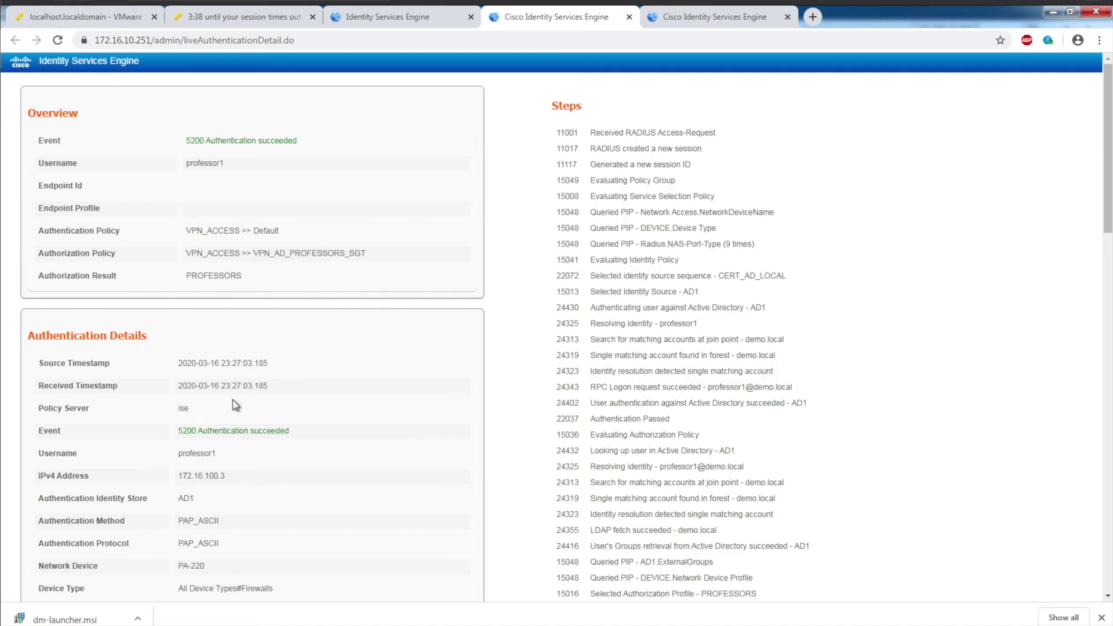
scroll(235, 405, down, 1)
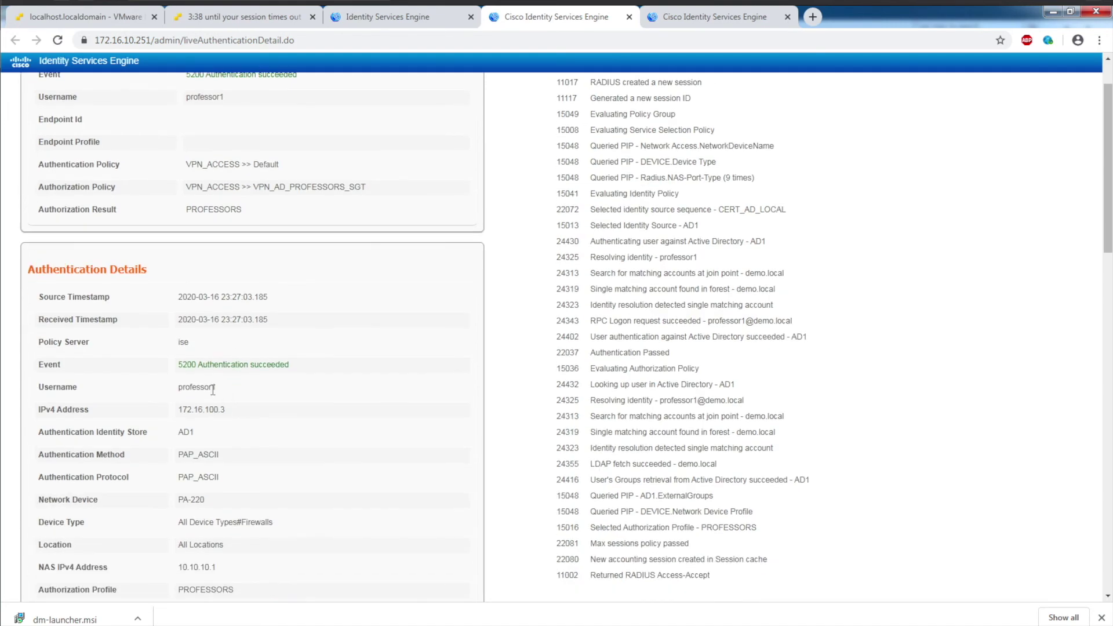
drag(213, 390, 164, 388)
click(229, 410)
drag(172, 409, 172, 409)
scroll(236, 467, down, 2)
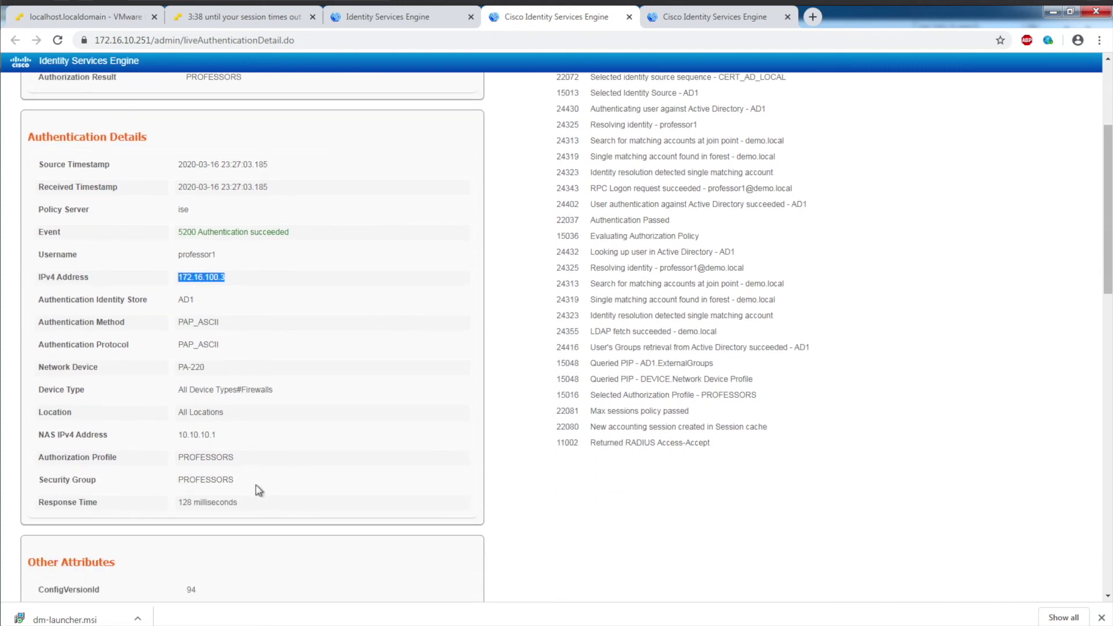
drag(238, 480, 166, 479)
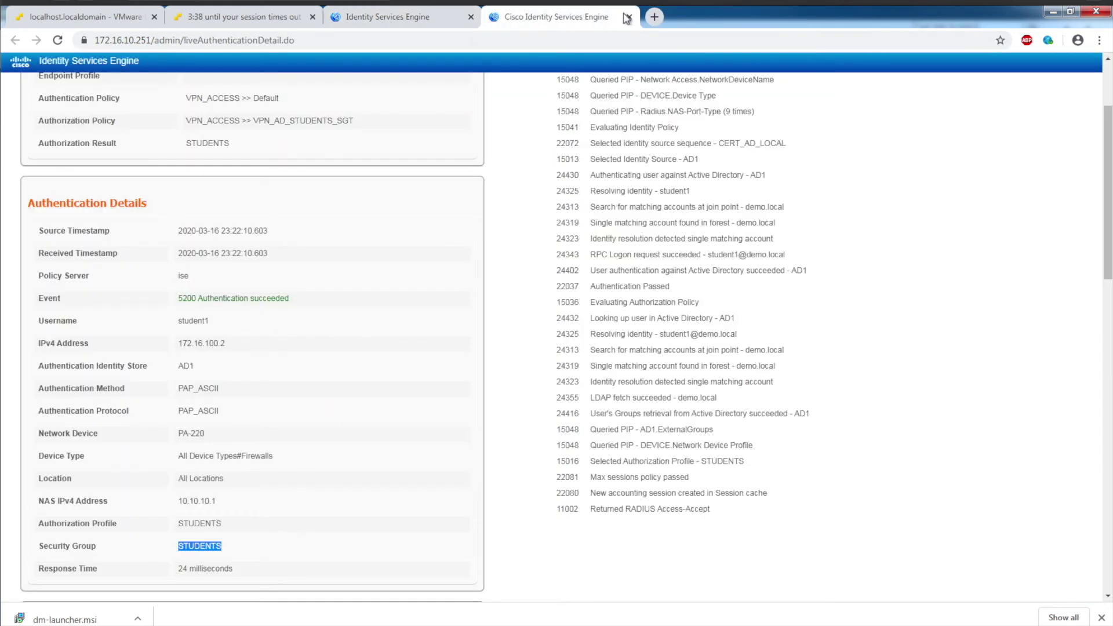
Step: Open Work Centers > TrustSec > SXP in a new tab and view All SXP Mappings, including 172.16.100.3 as PROFESSORS
click(628, 17)
click(431, 65)
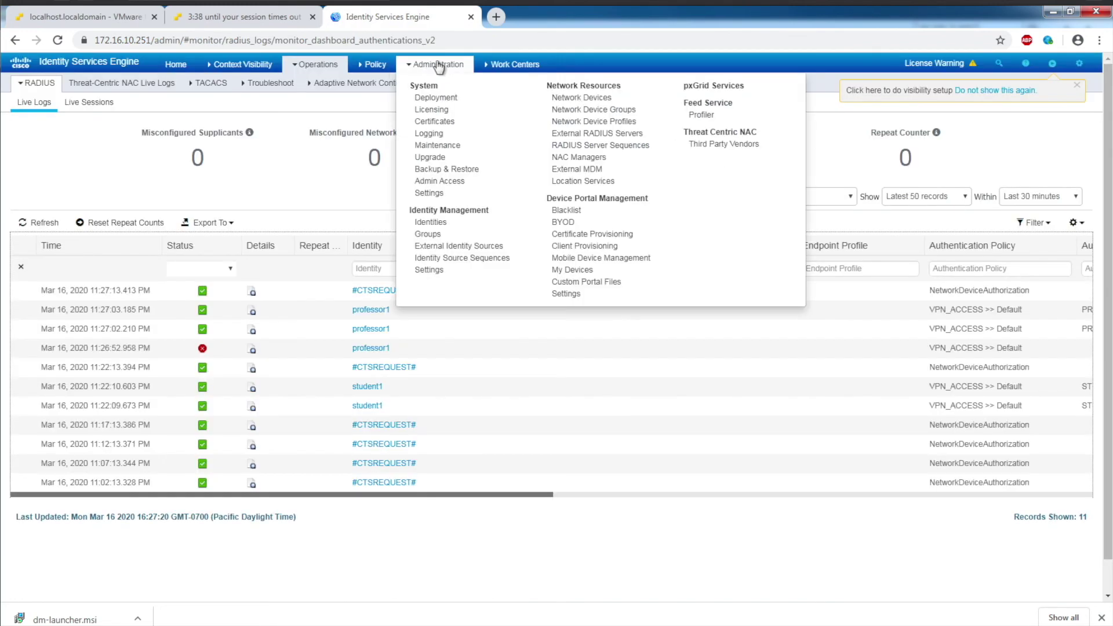
click(492, 64)
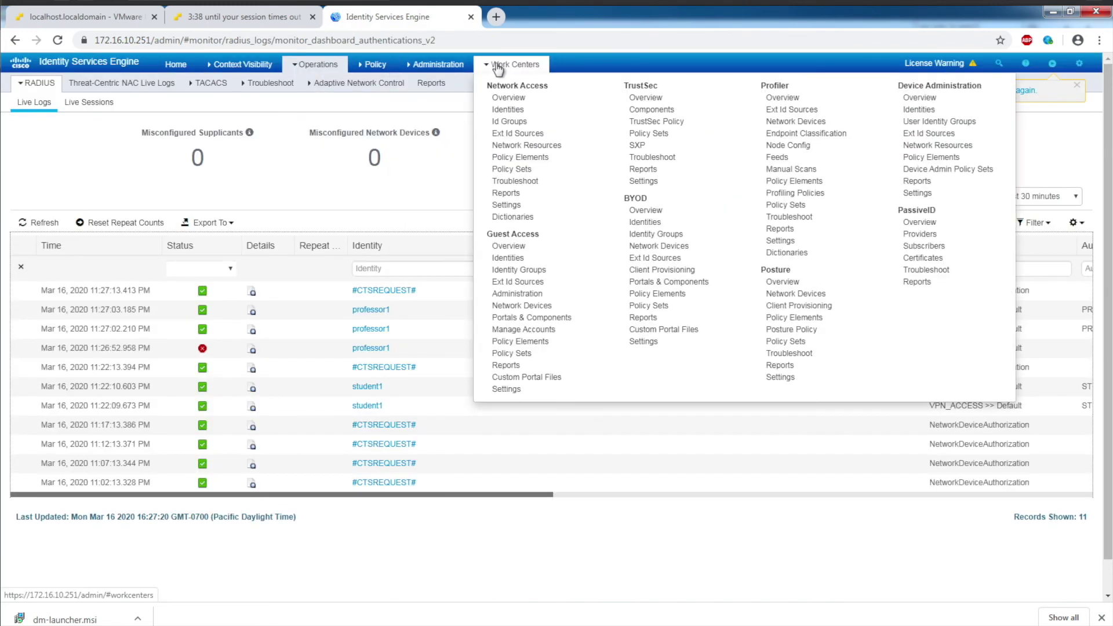
right_click(635, 148)
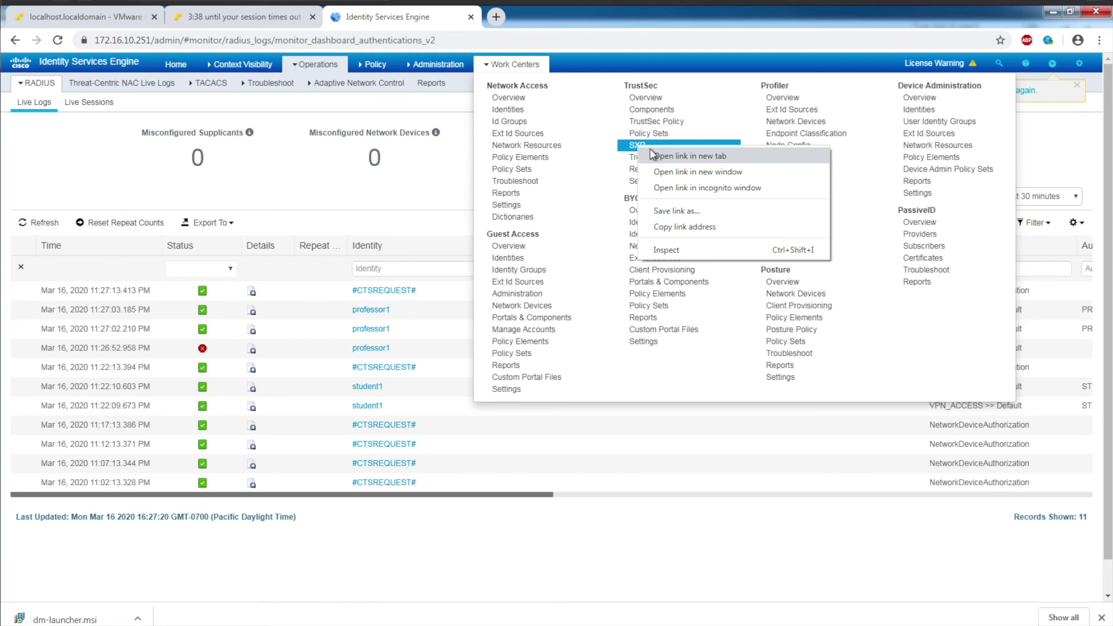
click(650, 153)
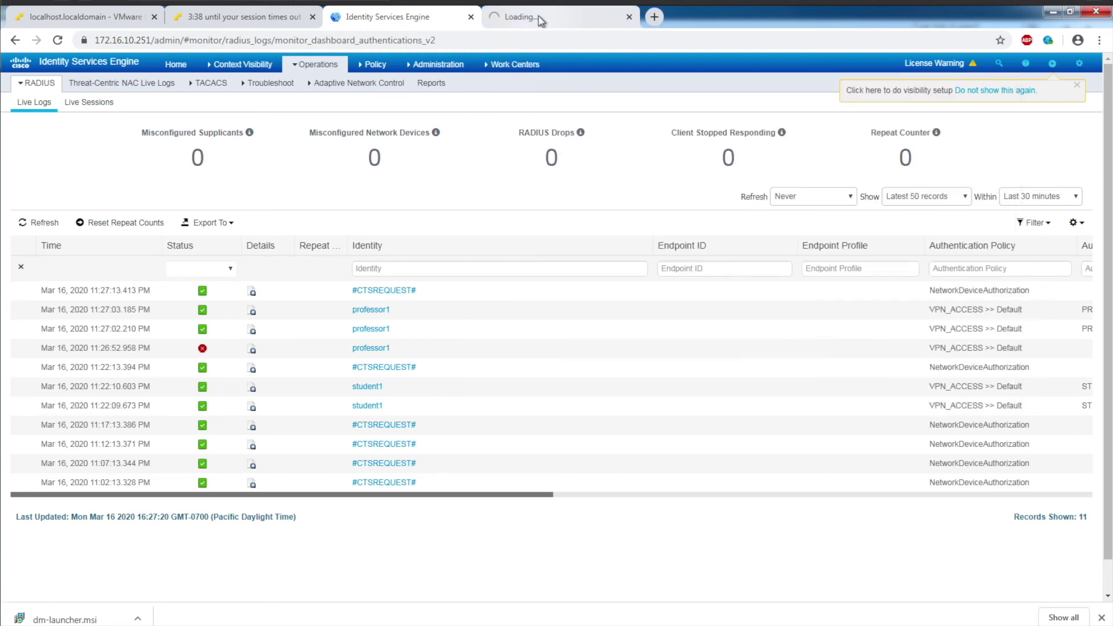
click(540, 21)
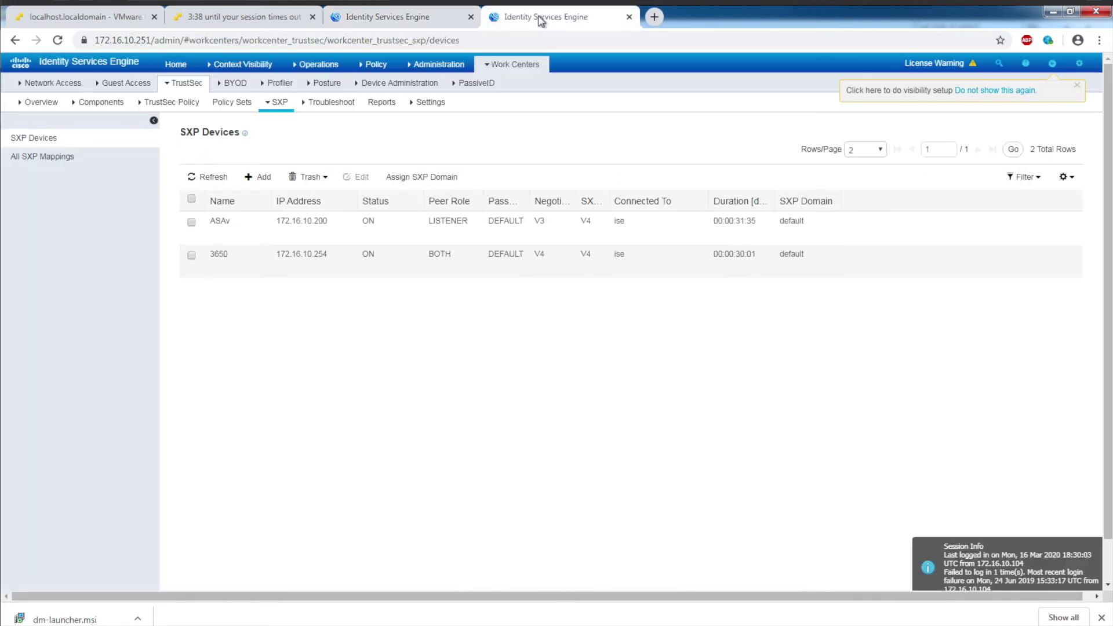
click(36, 157)
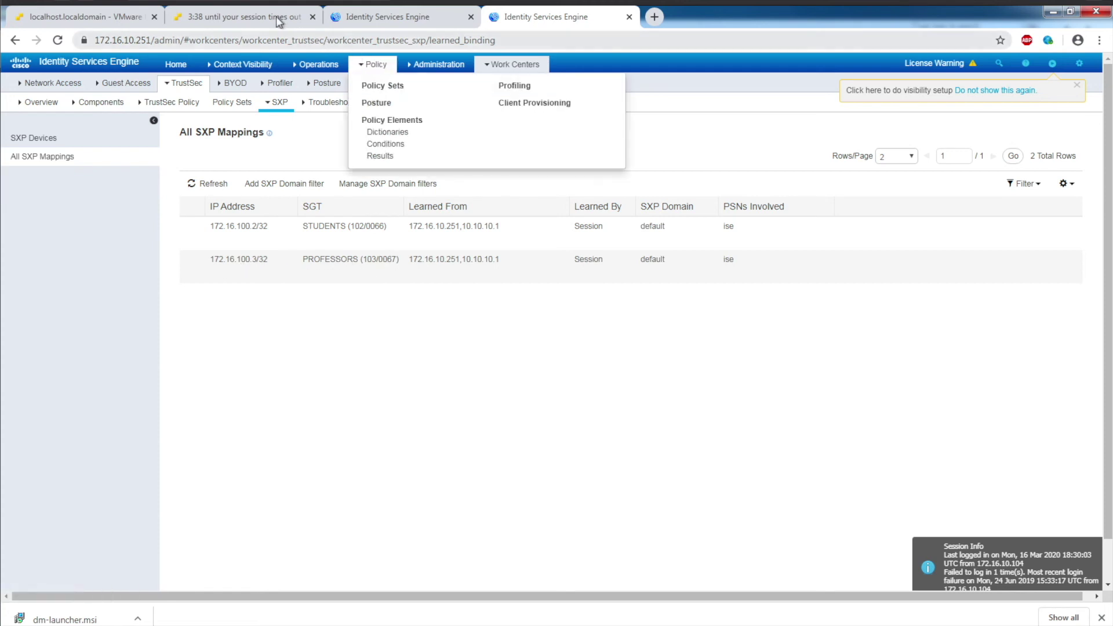
key(alt+Tab)
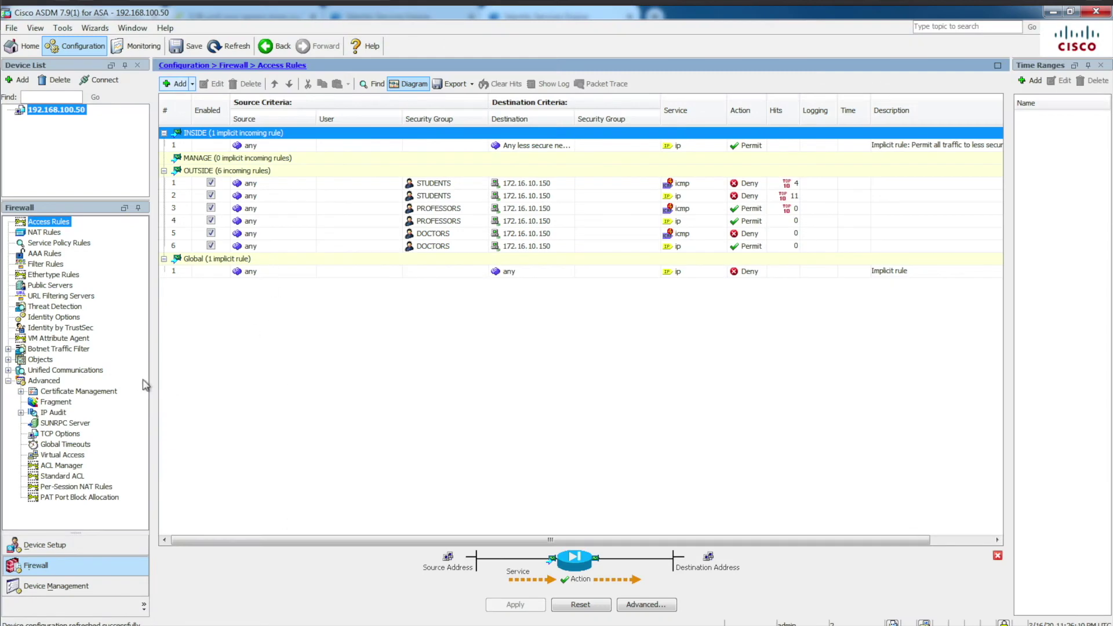
Step: Check ASDM's Identity by TrustSec IP Mappings for 172.16.100.2 STUDENTS and 172.16.100.3 PROFESSORS tag 103
click(137, 46)
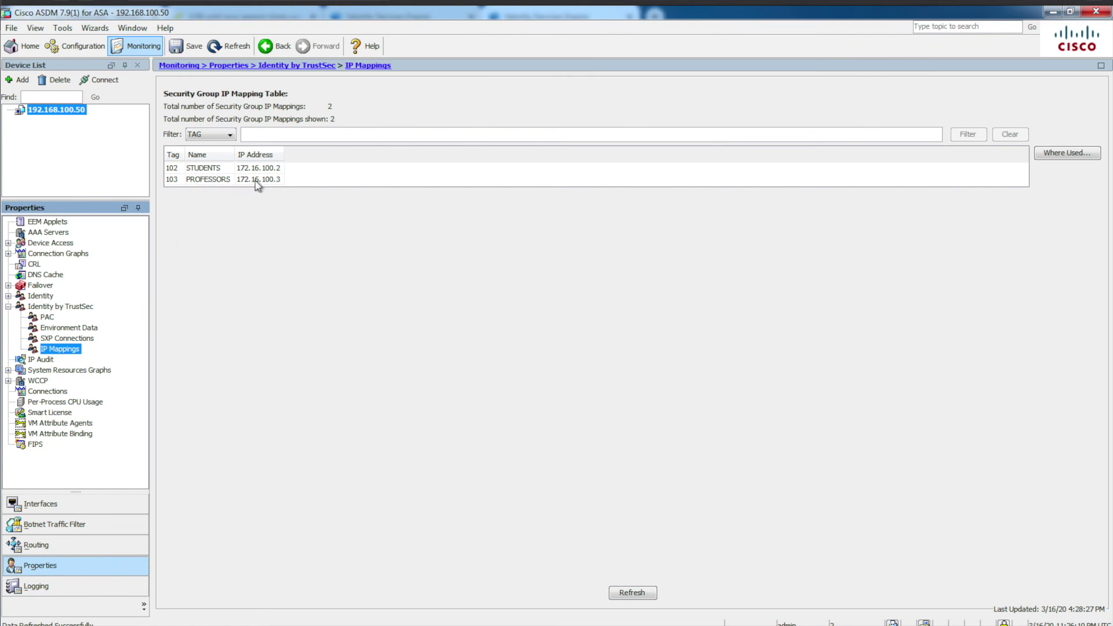
click(74, 47)
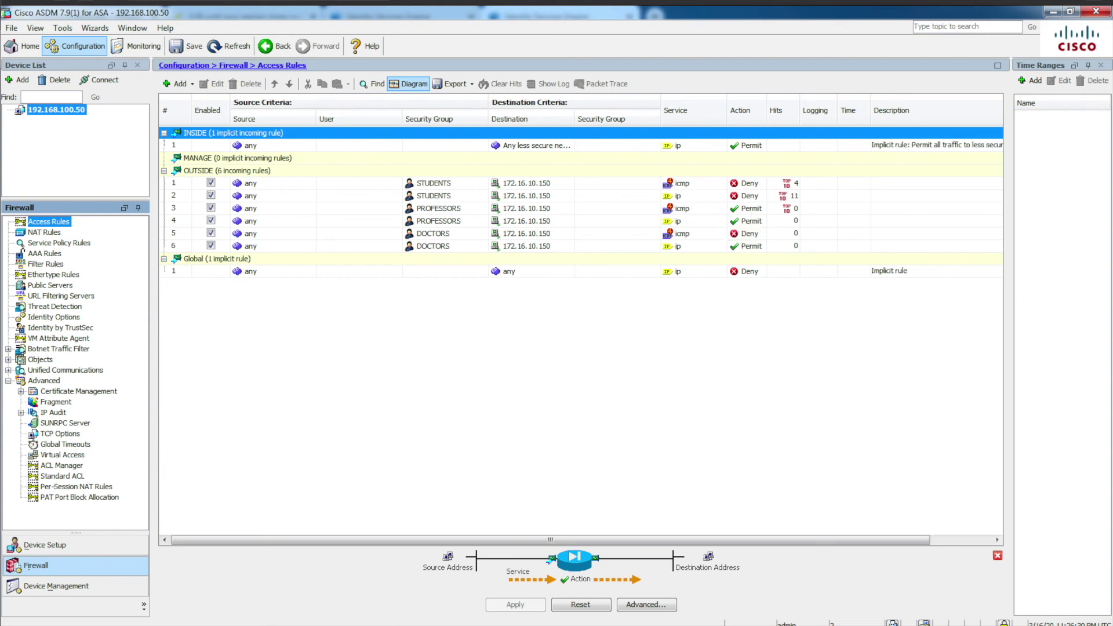
key(alt+Tab)
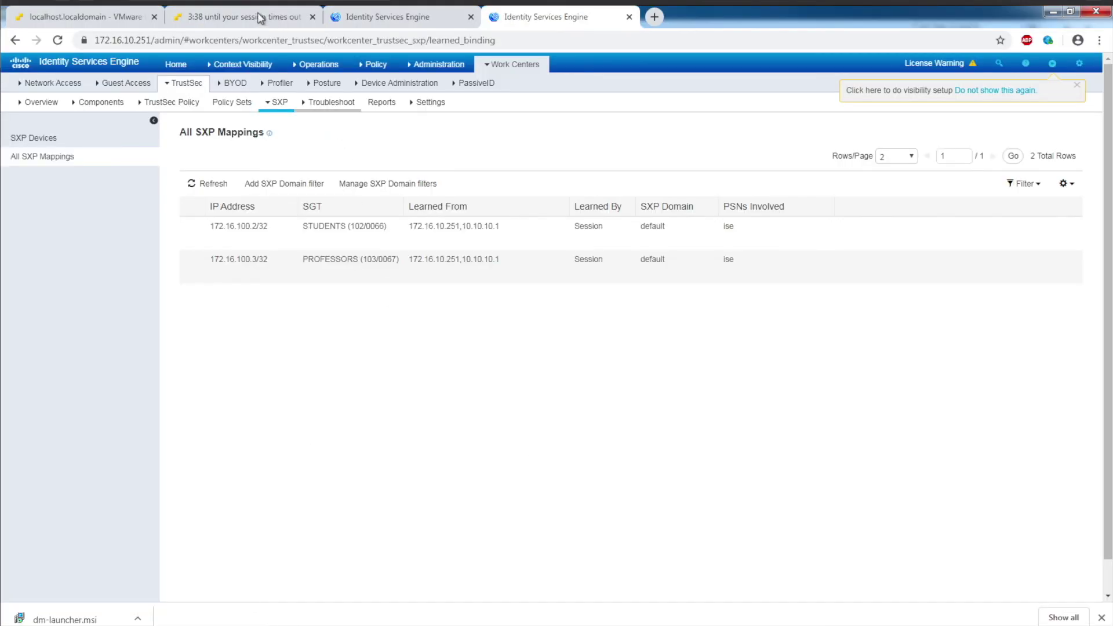
Step: Rerun the ping to 172.16.10.150 from the VM's command prompt, now getting replies
click(260, 17)
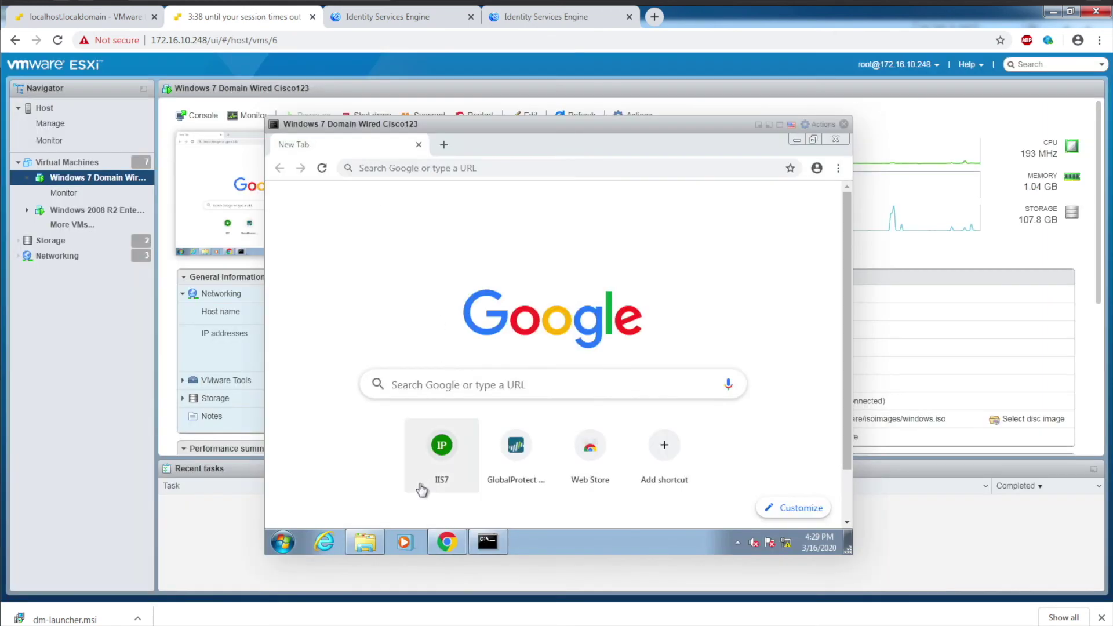
click(486, 544)
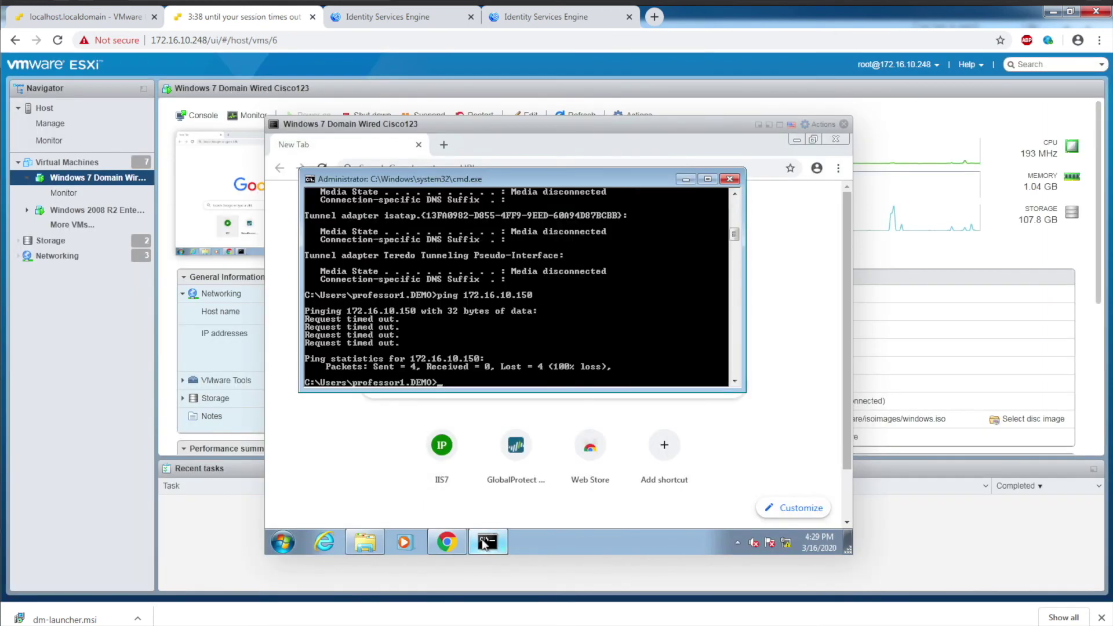
key(Up)
key(Return)
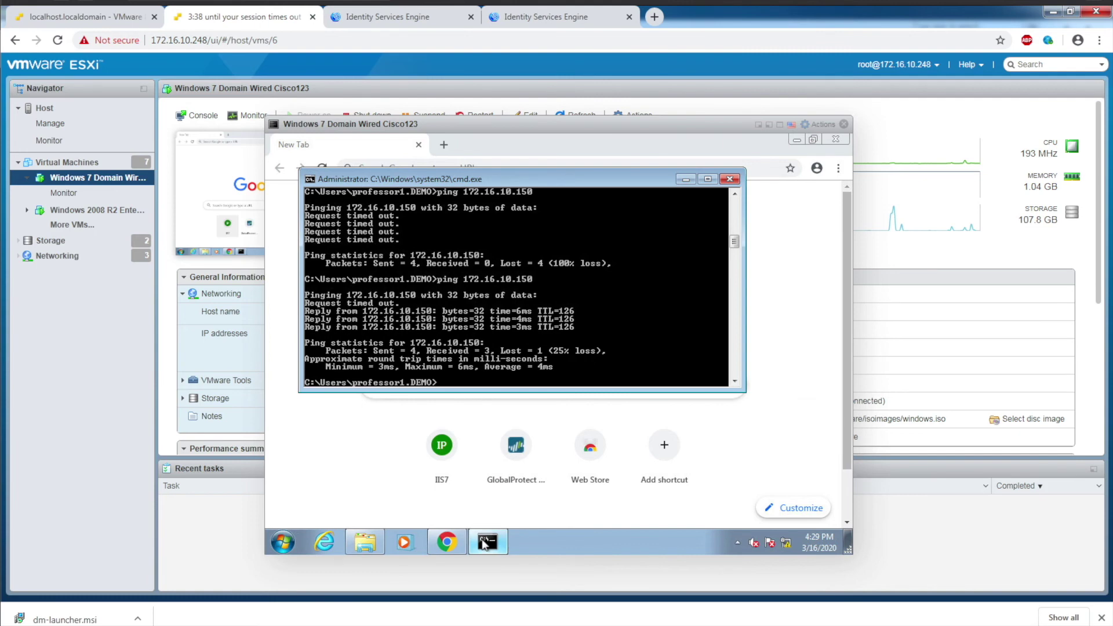
key(Up)
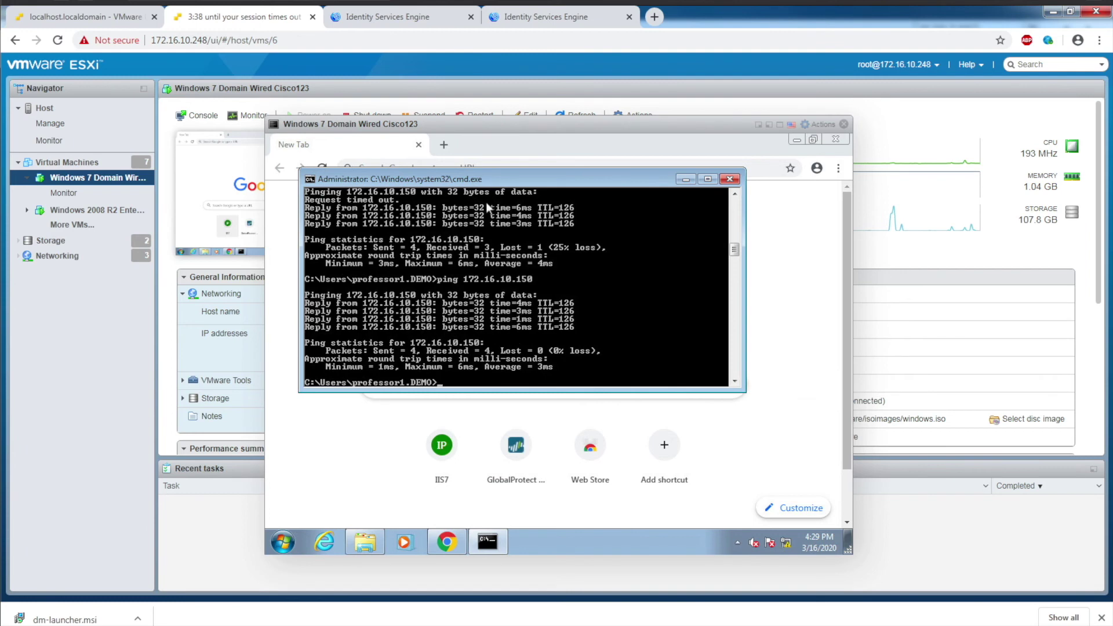
Step: Load the server's IIS7 page at 172.16.10.150 in a new incognito window
click(838, 168)
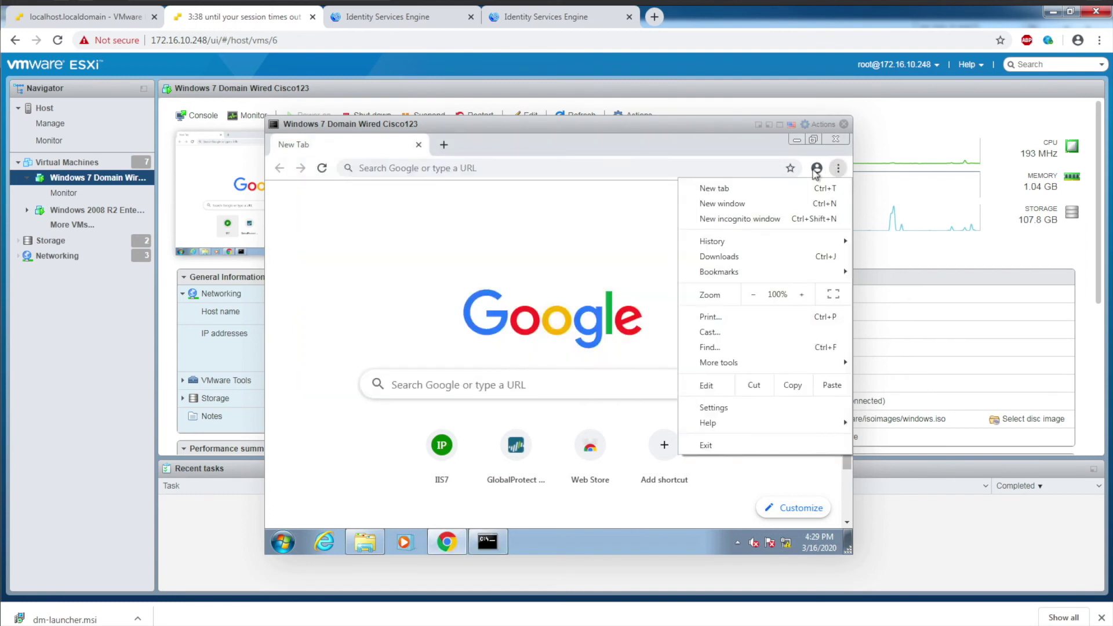
click(762, 220)
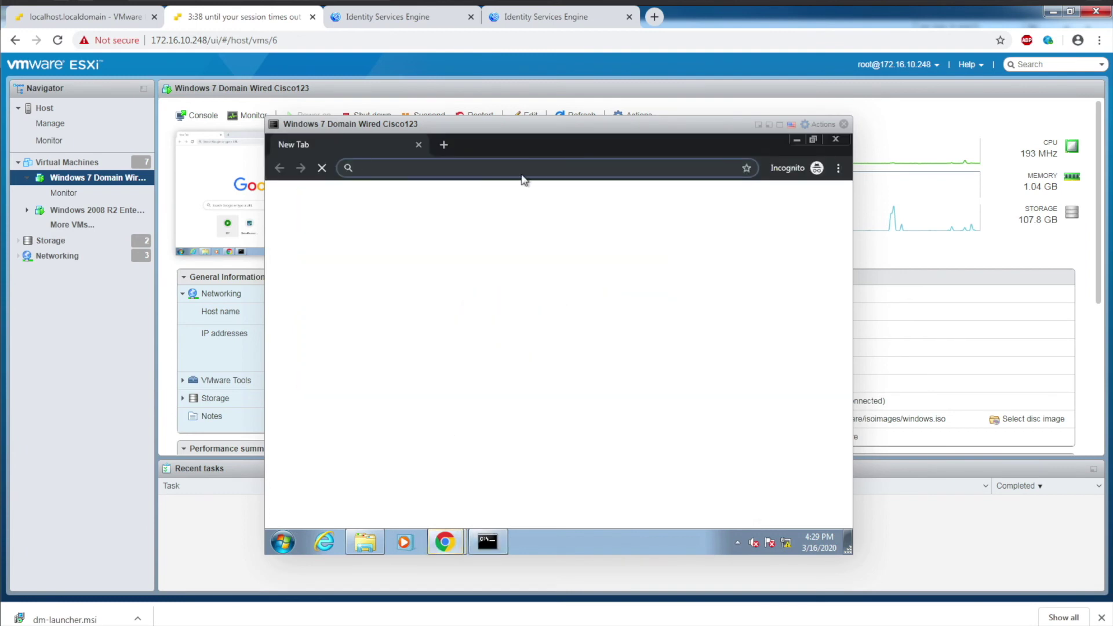
text(172)
key(Return)
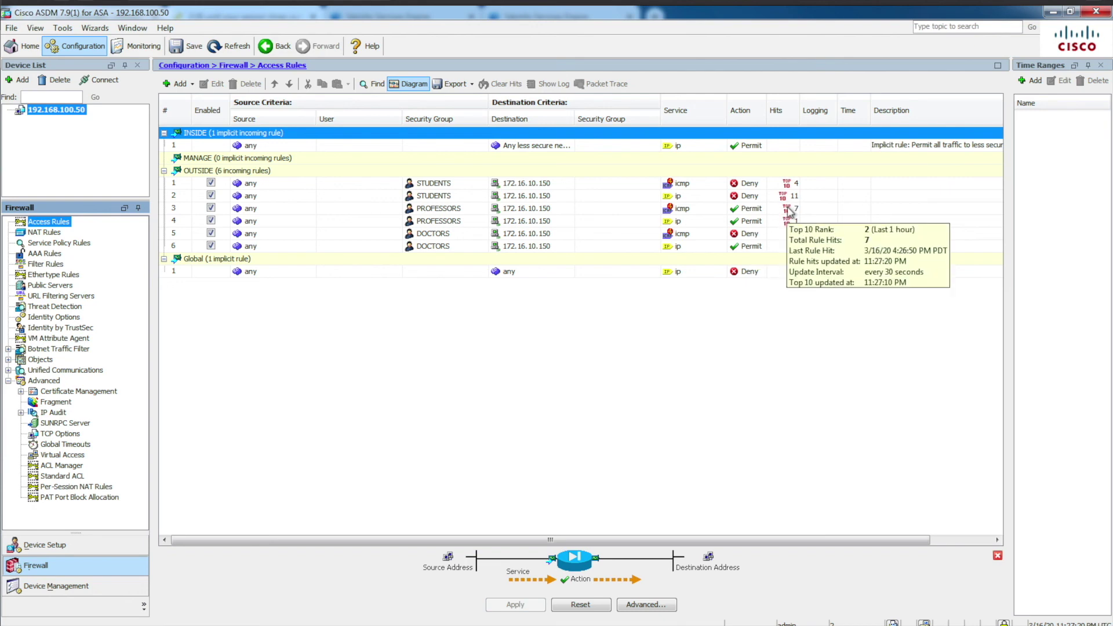
Step: Check the PROFESSORS permit rules' hit counts (7 ICMP, 1 IP), then return to the VM console
mouse_move(792, 211)
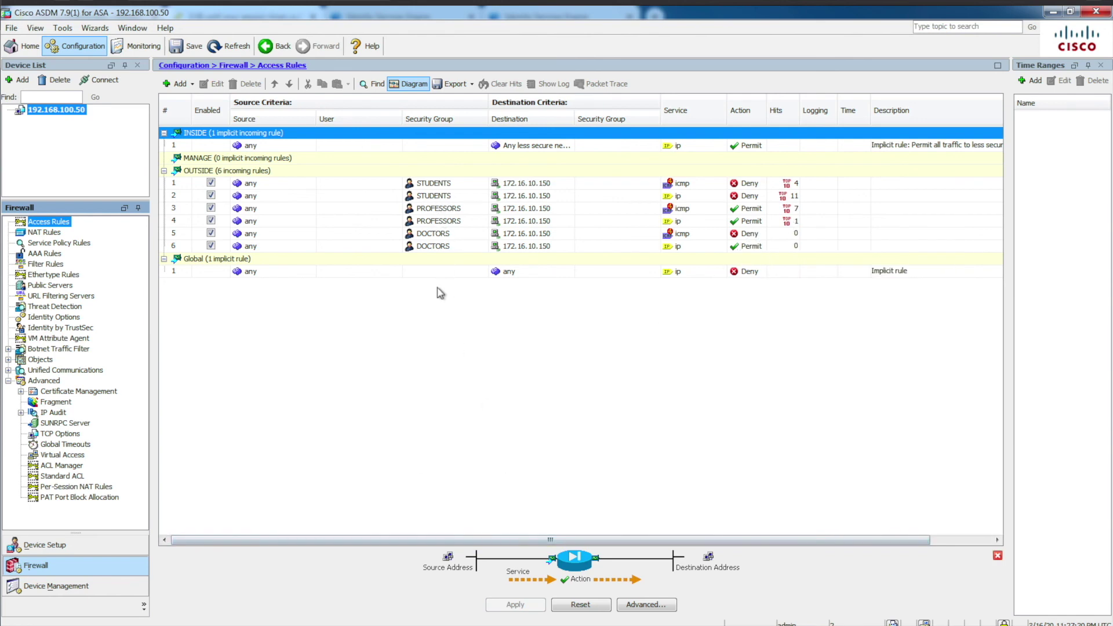
key(alt+Tab)
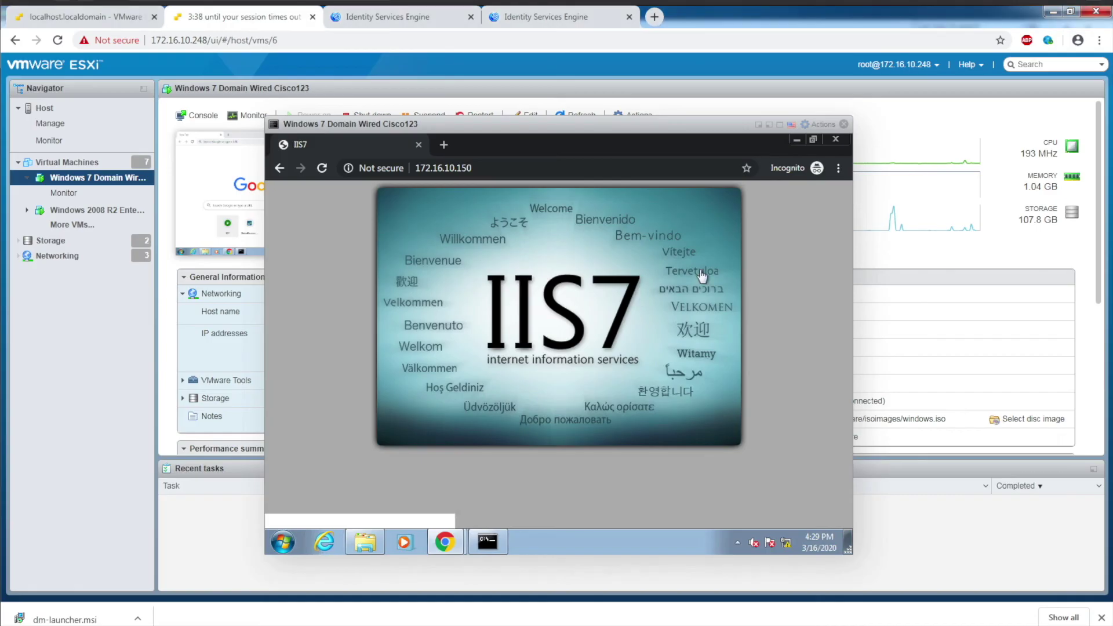
Step: Close the IIS7 window and reconnect GlobalProtect signed in with the doctor account
click(835, 139)
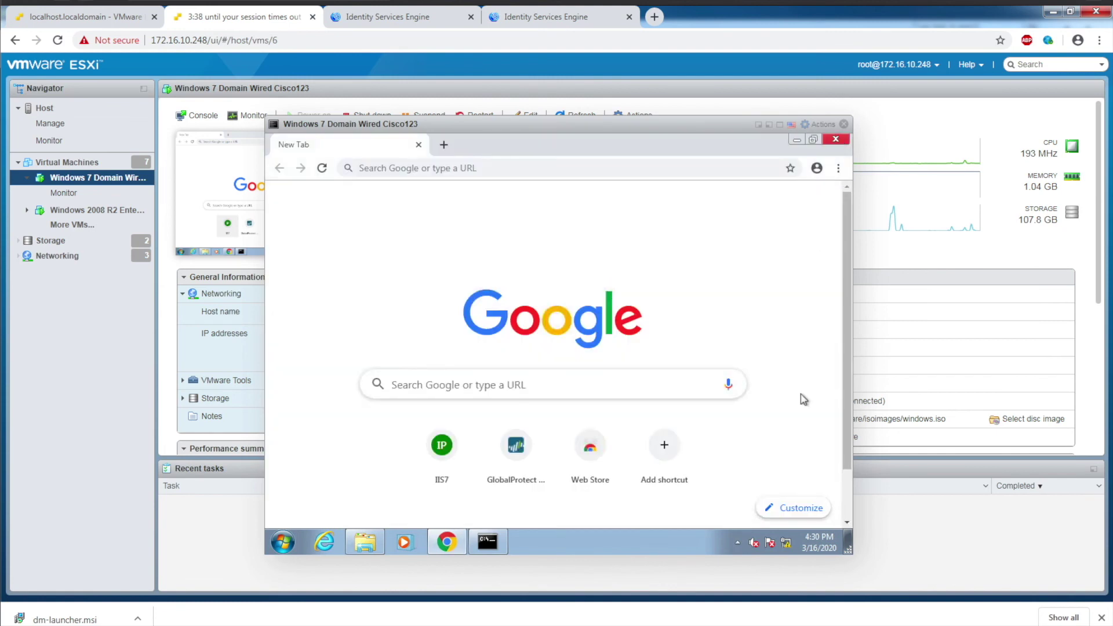
click(737, 543)
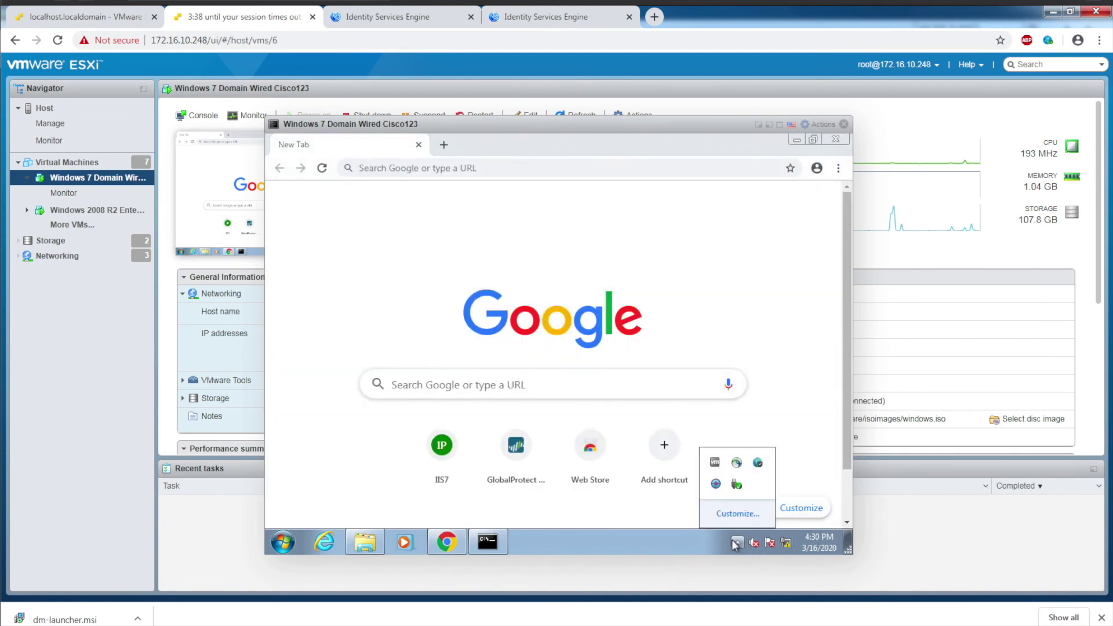
click(758, 463)
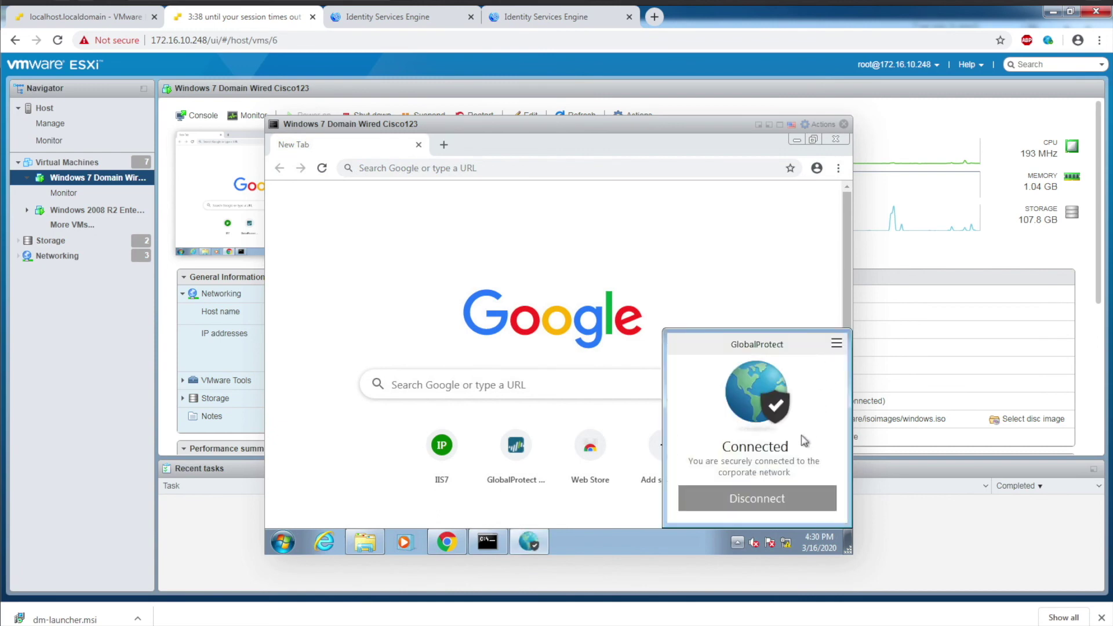
click(770, 493)
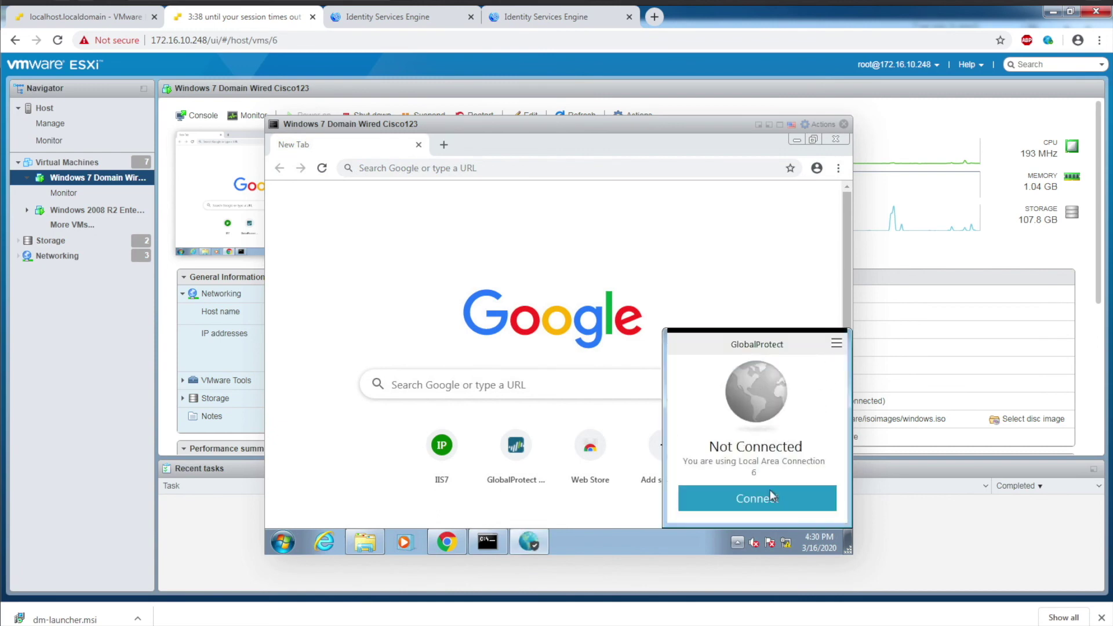
click(749, 494)
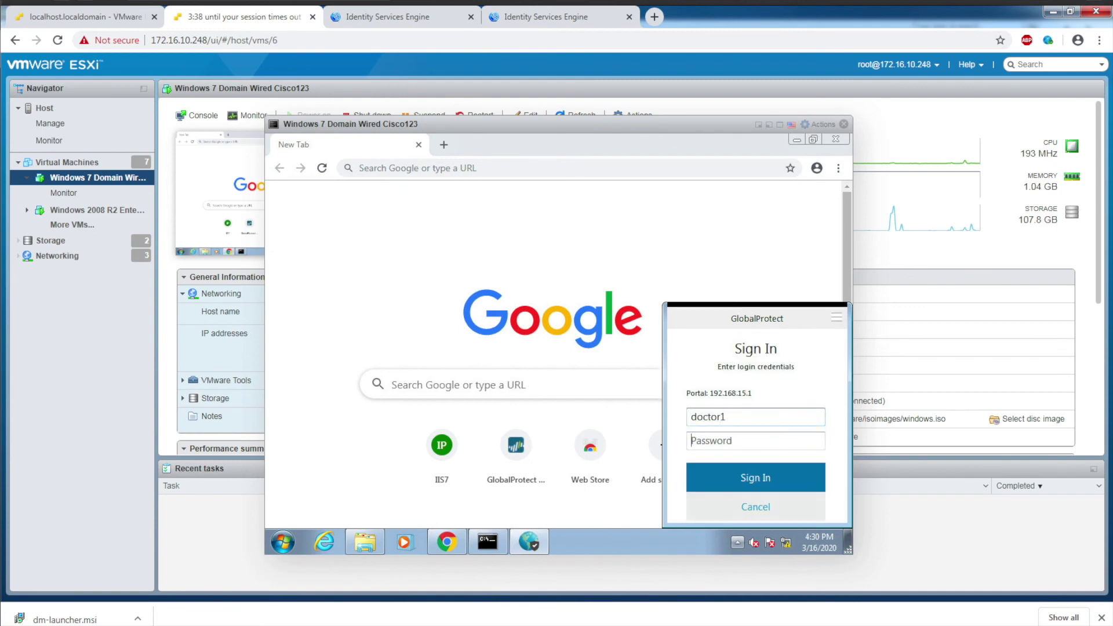
text(Ci)
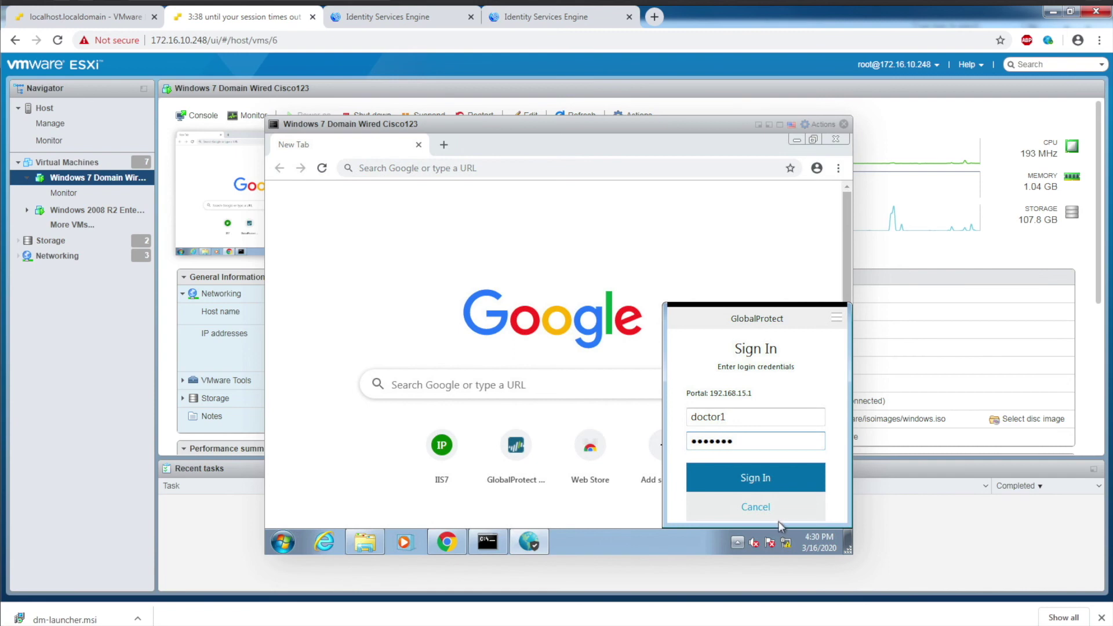
click(754, 477)
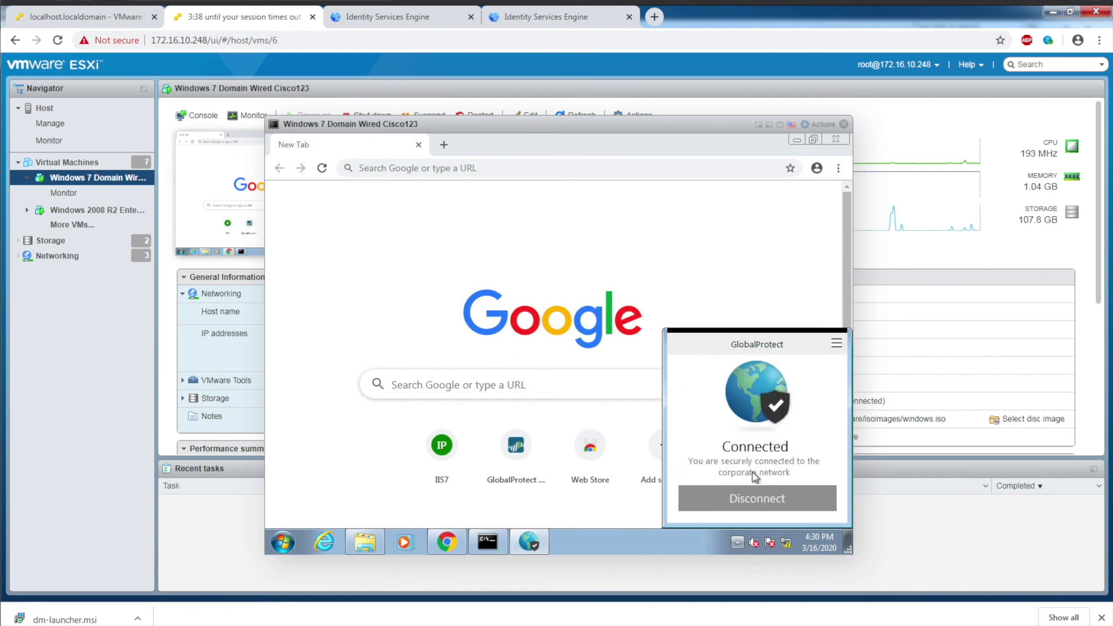
Step: Verify in GlobalProtect Settings > Connection that the VM received 172.16.100.4
click(837, 346)
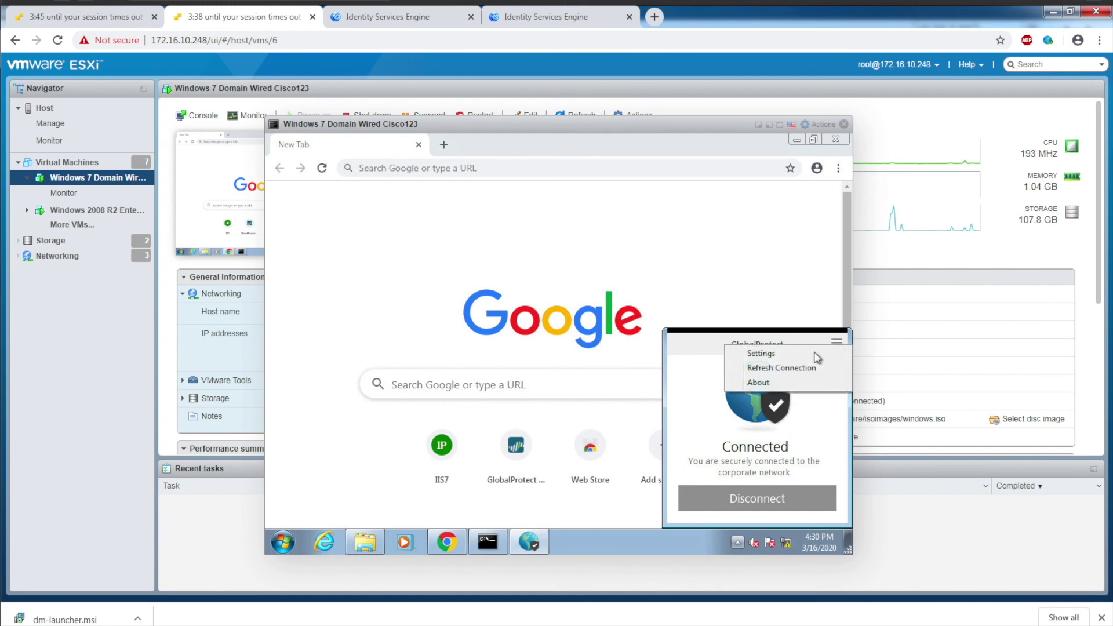
click(770, 353)
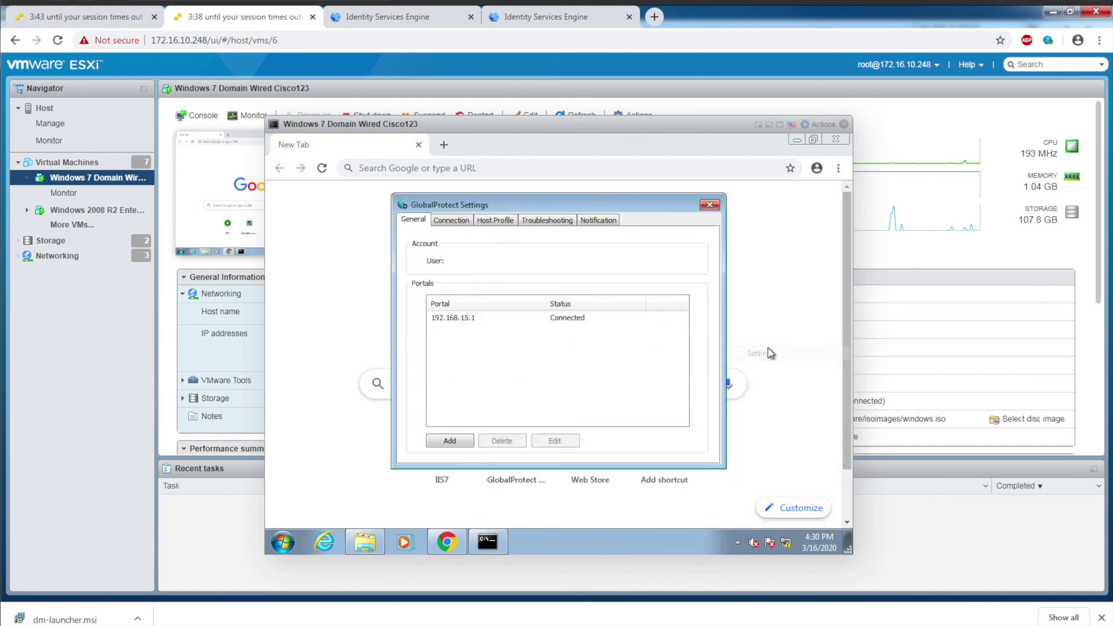
click(448, 222)
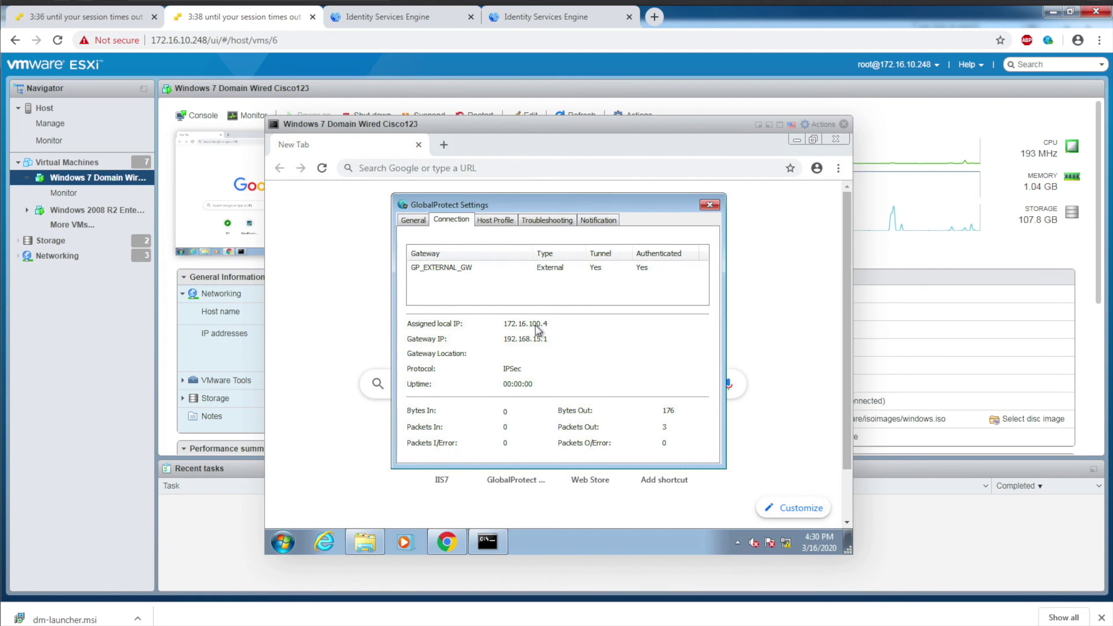
click(710, 205)
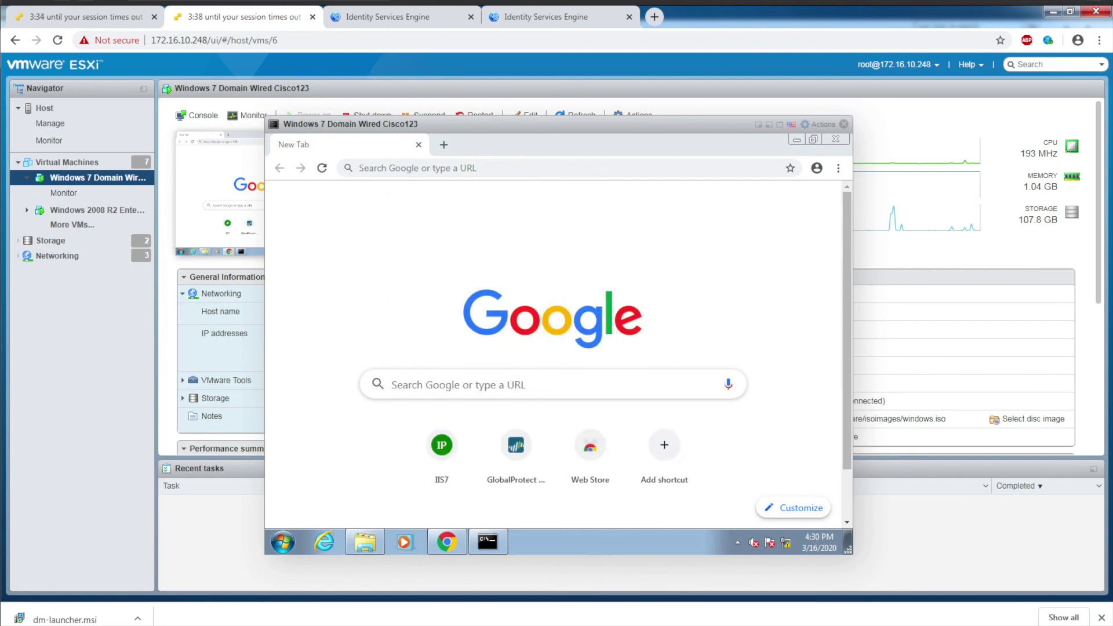
click(398, 18)
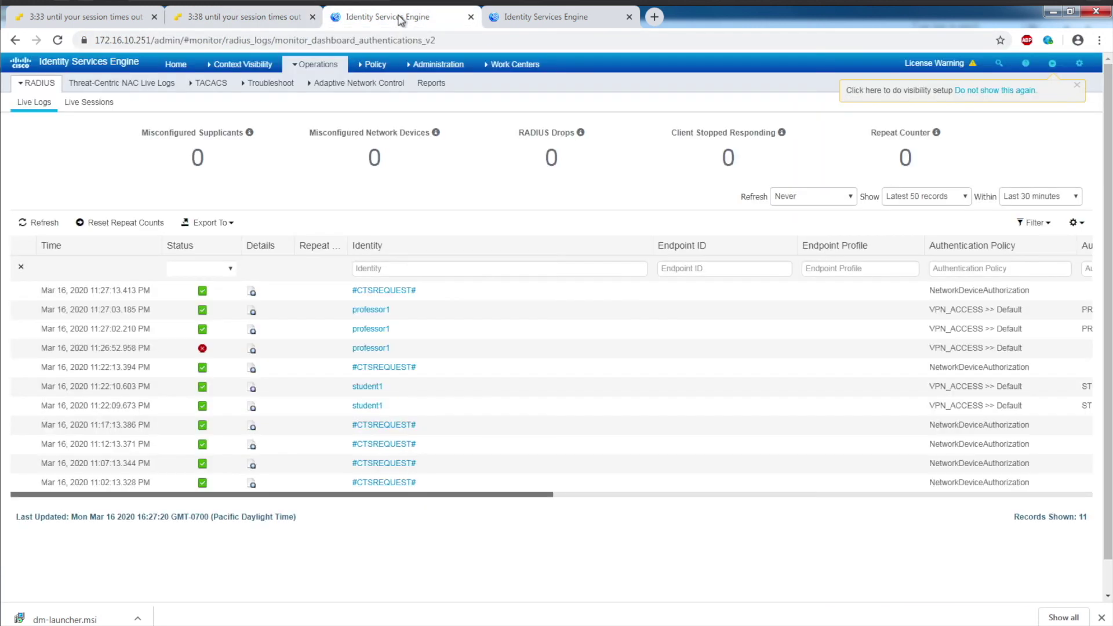
Step: Refresh the live logs and confirm the doctor session's IPv4 address 172.16.100.4 and DOCTORS security group
click(36, 224)
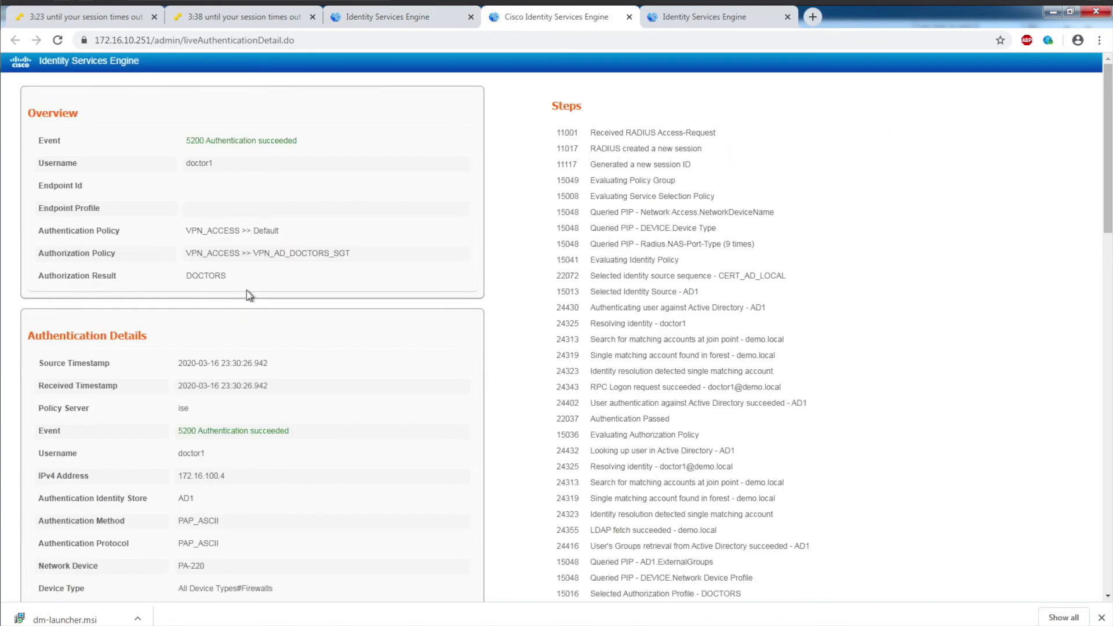
scroll(218, 415, down, 2)
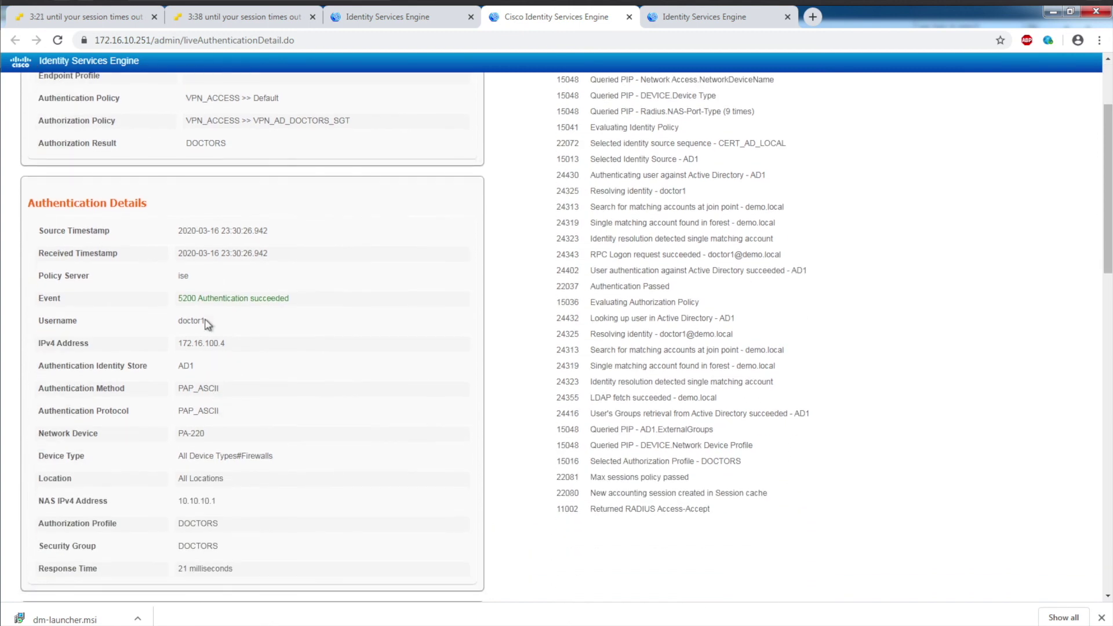
drag(225, 345, 164, 346)
scroll(242, 414, down, 2)
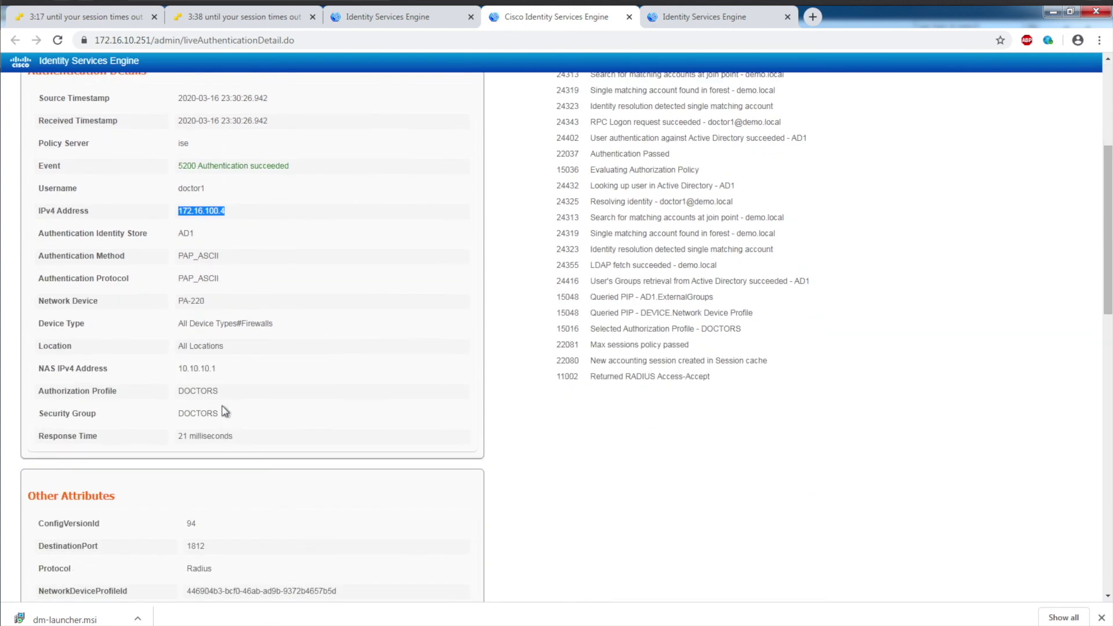
drag(225, 411, 174, 414)
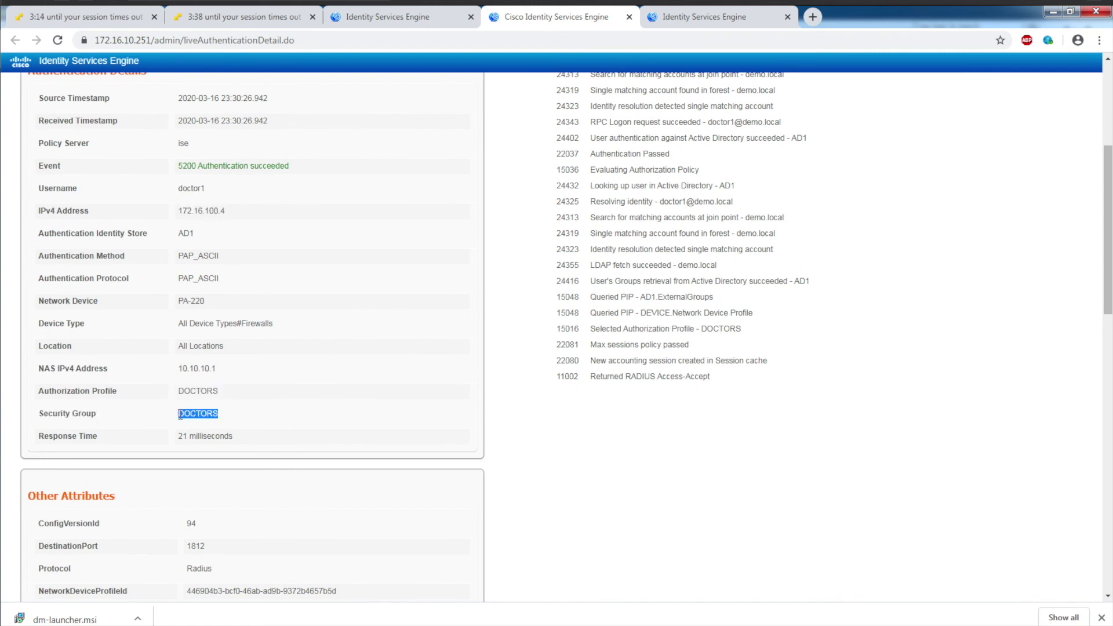
click(678, 19)
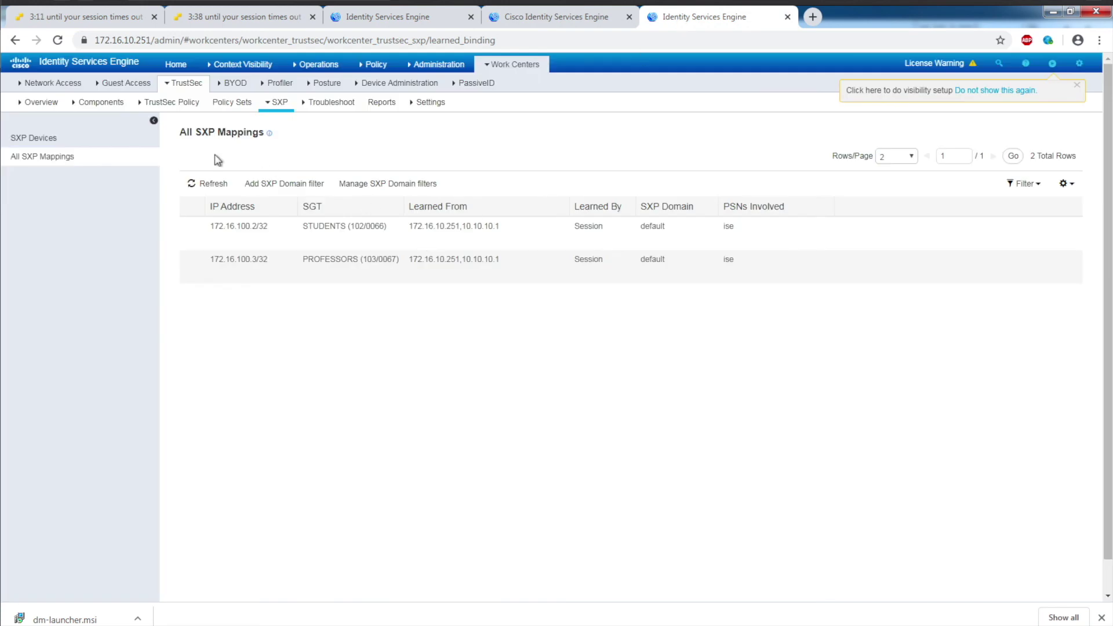
Step: Refresh All SXP Mappings to show 172.16.100.4/32 as DOCTORS (104/0068)
click(210, 184)
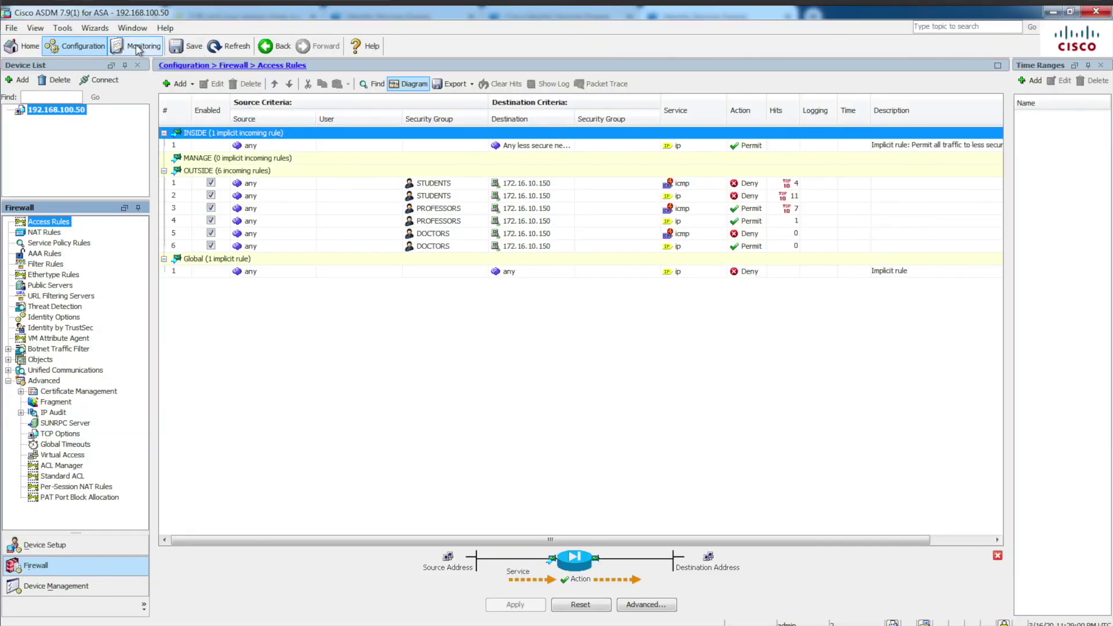
Step: Refresh the ASA's IP mappings to confirm 172.16.100.4 maps to DOCTORS tag 104, then leave
click(137, 47)
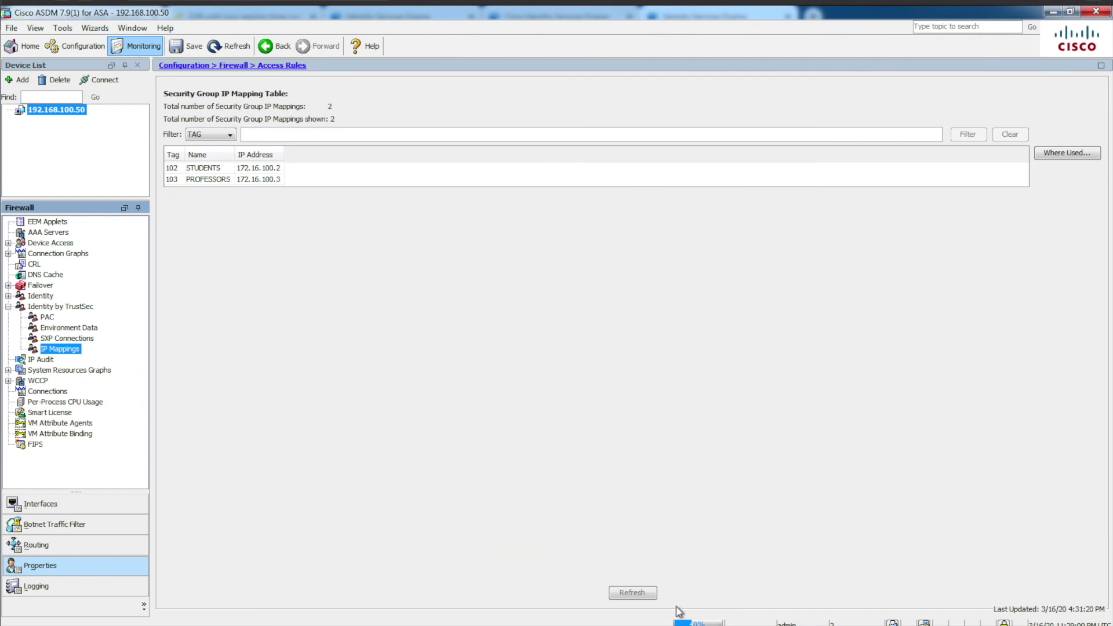
click(648, 597)
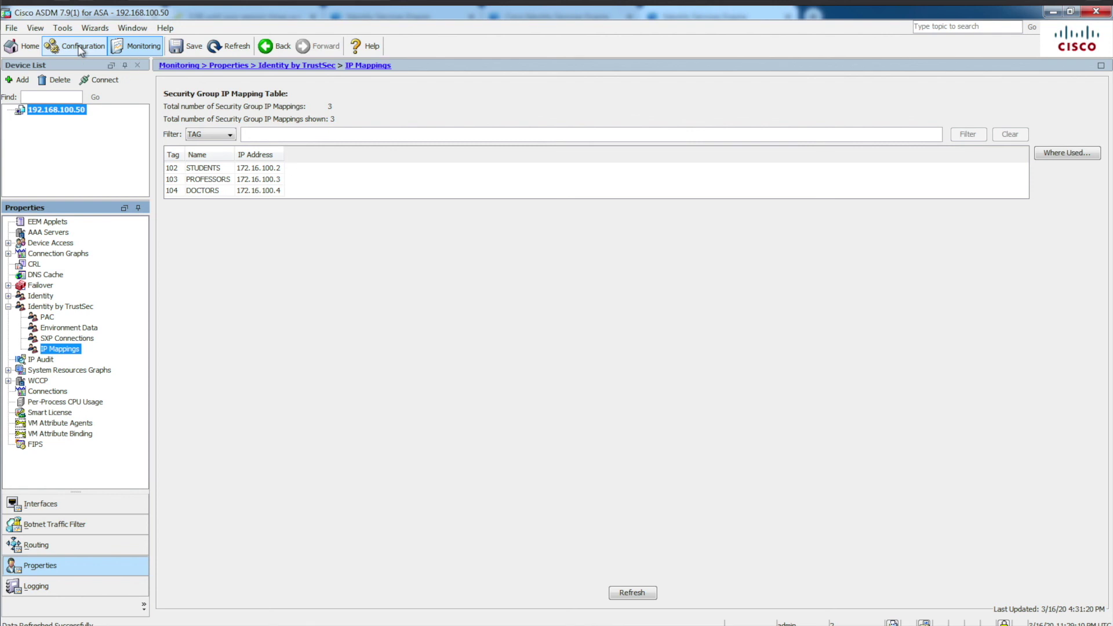
click(80, 48)
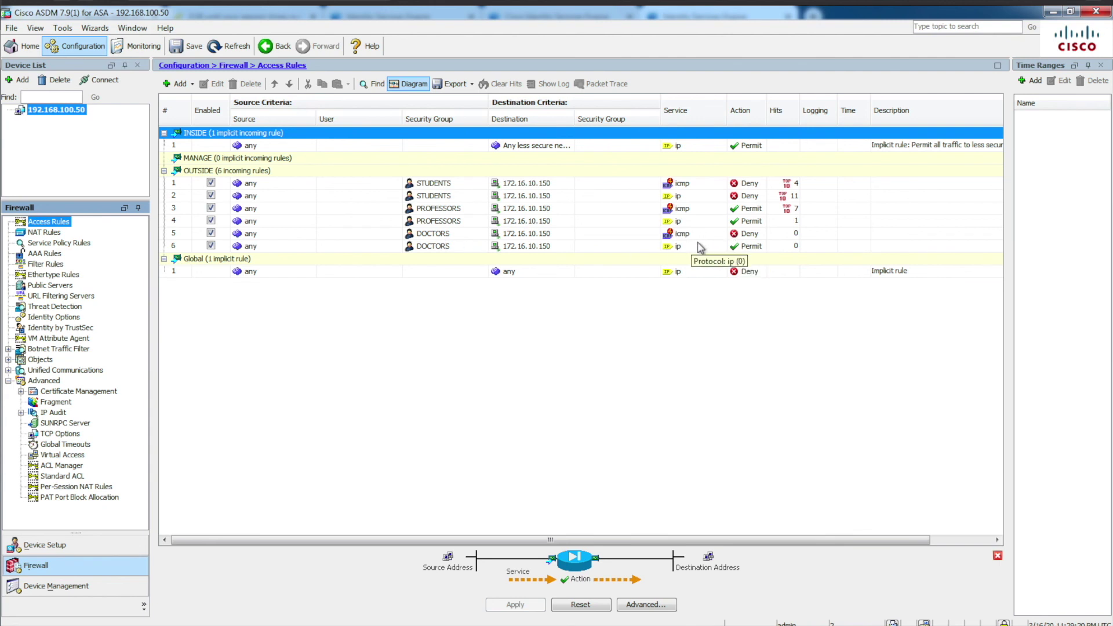
key(alt+Tab)
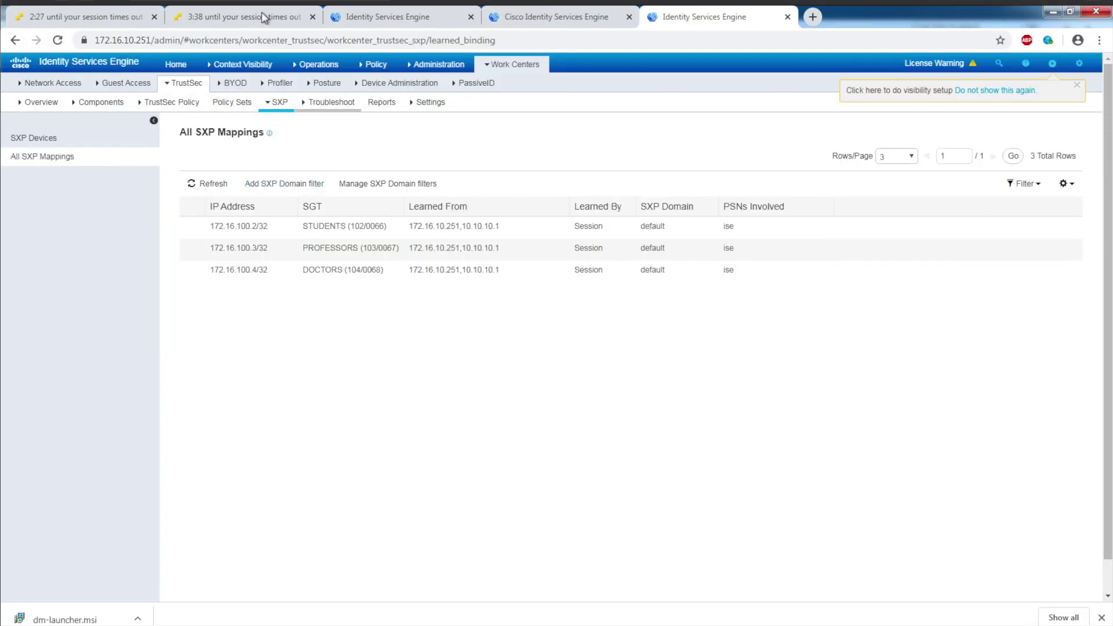
Step: In the Windows 7 VM, rerun the ping to 172.16.10.150 and see it time out
click(267, 16)
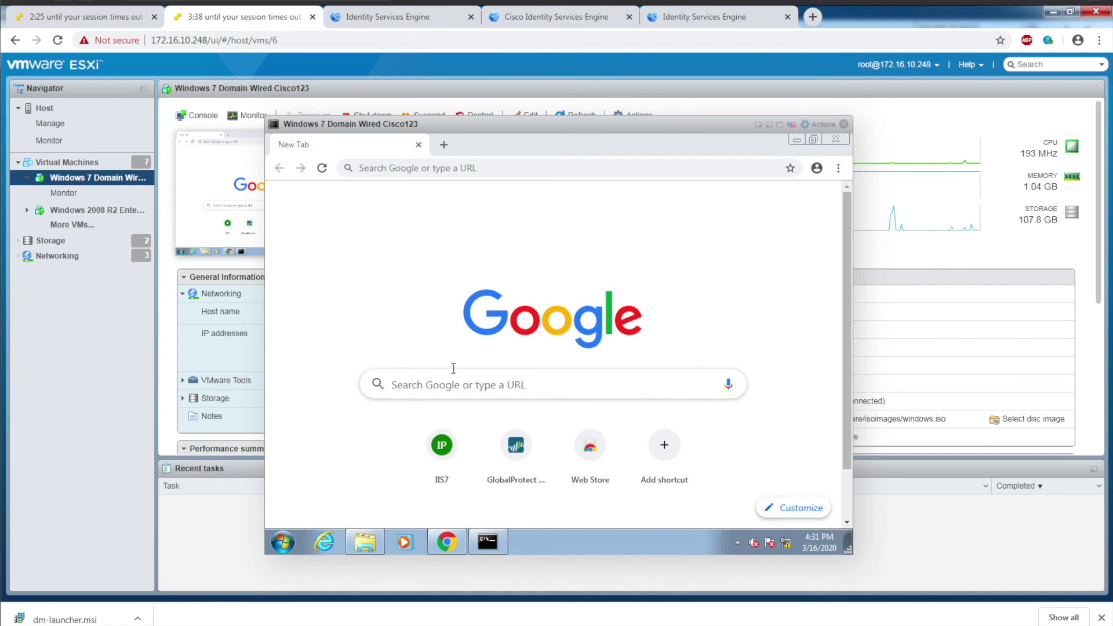
click(488, 541)
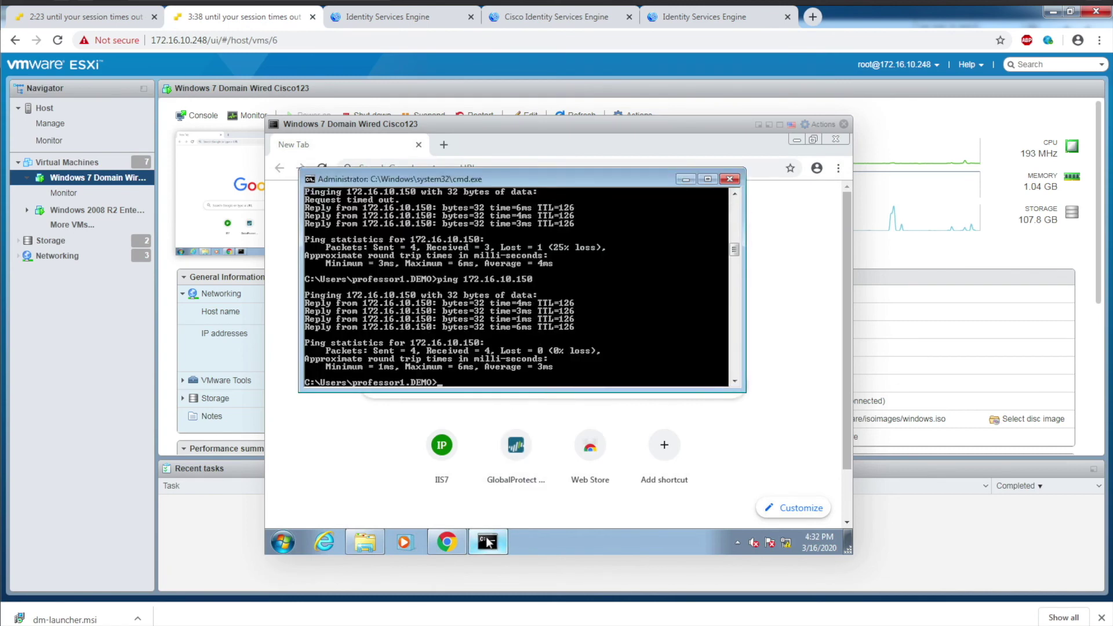
key(Up)
key(Return)
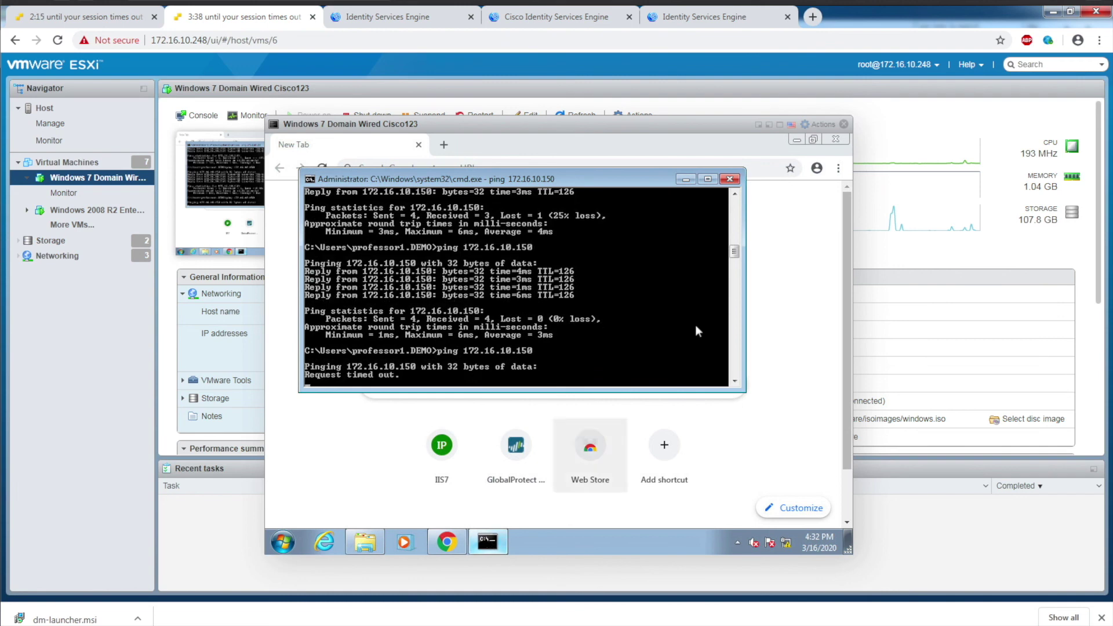
click(790, 273)
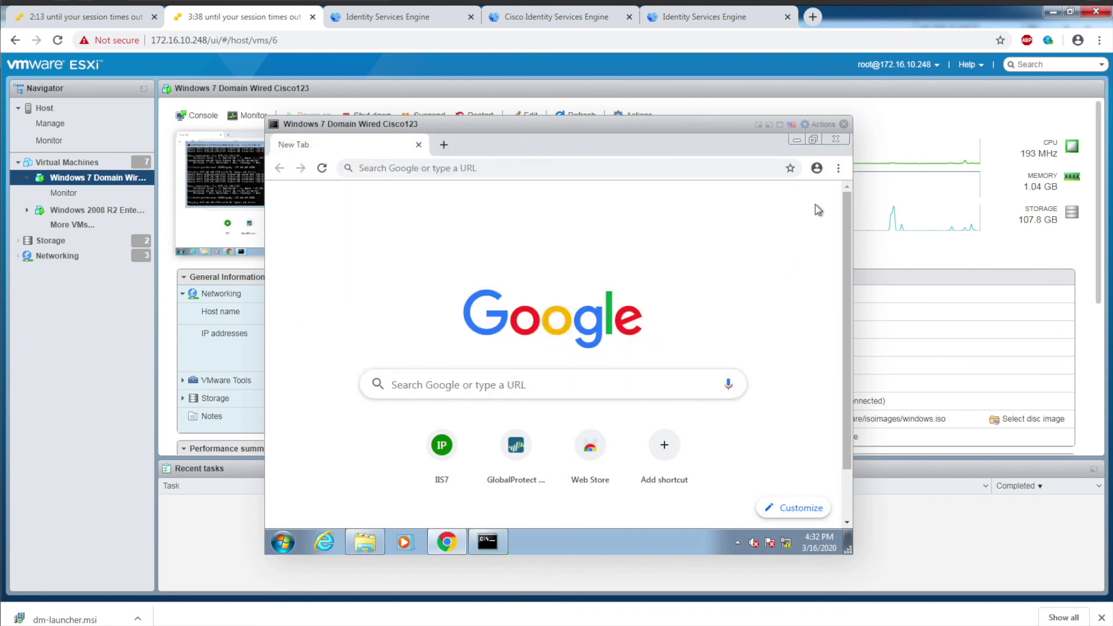
click(838, 168)
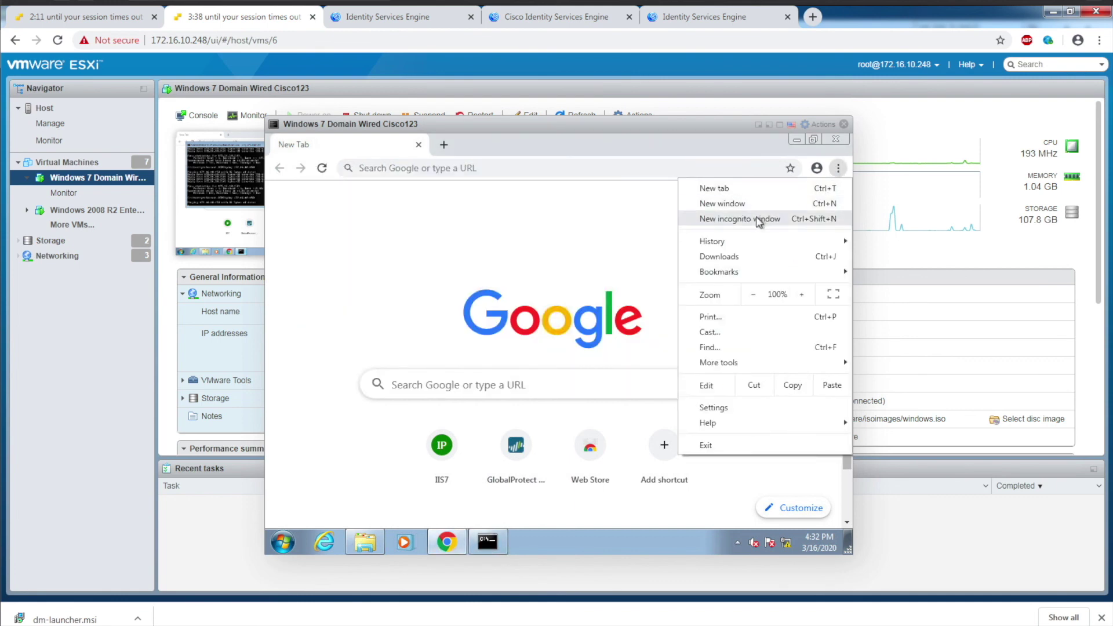
click(759, 219)
text(172.16.10.150)
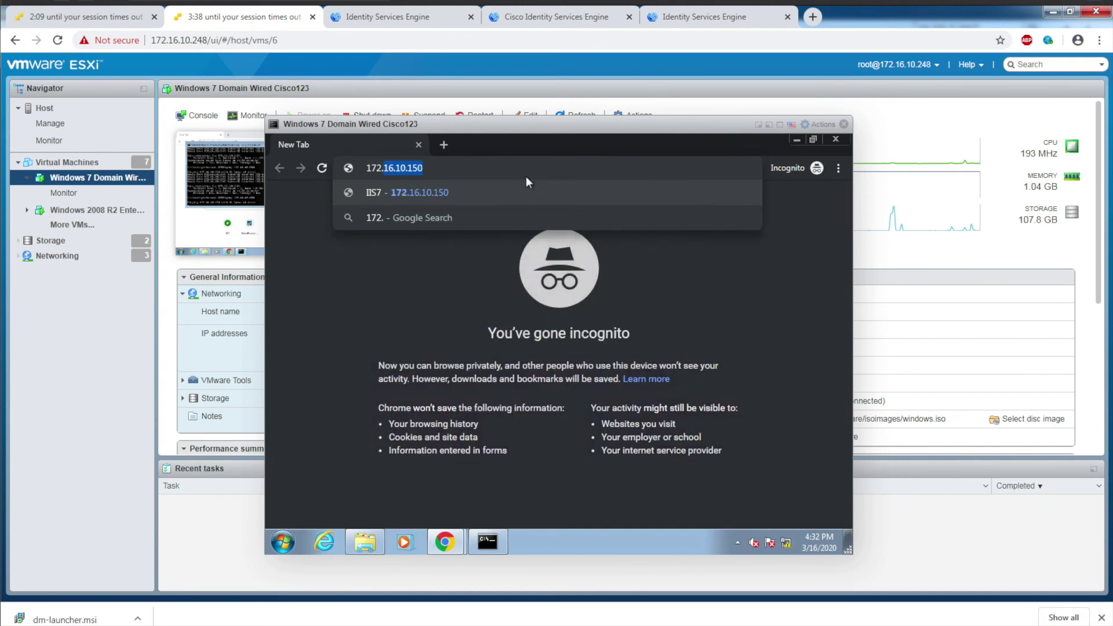
key(Return)
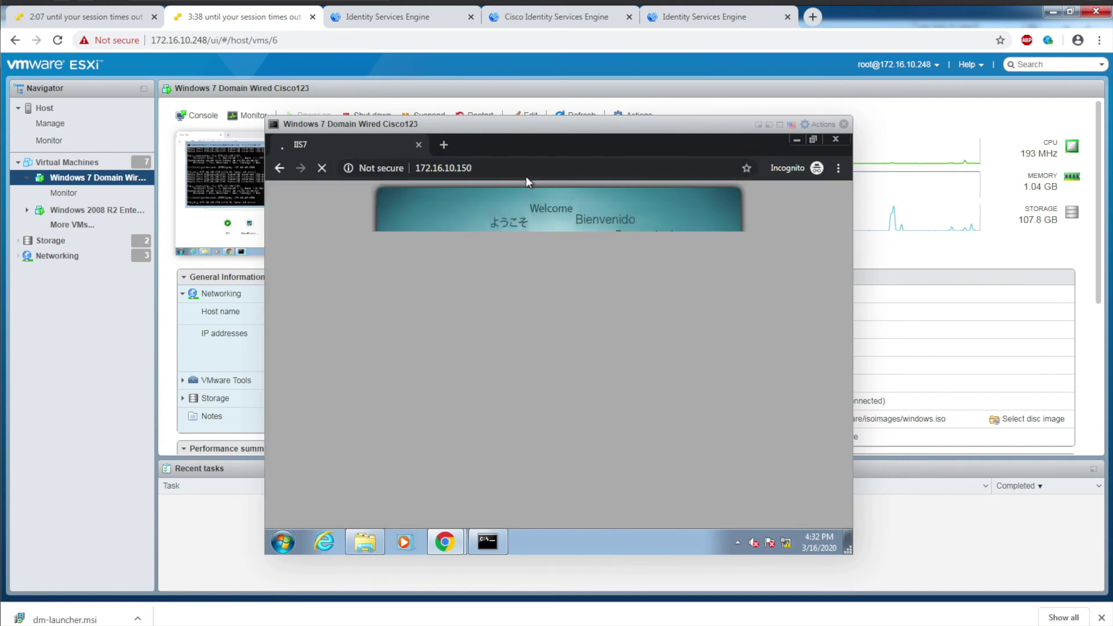